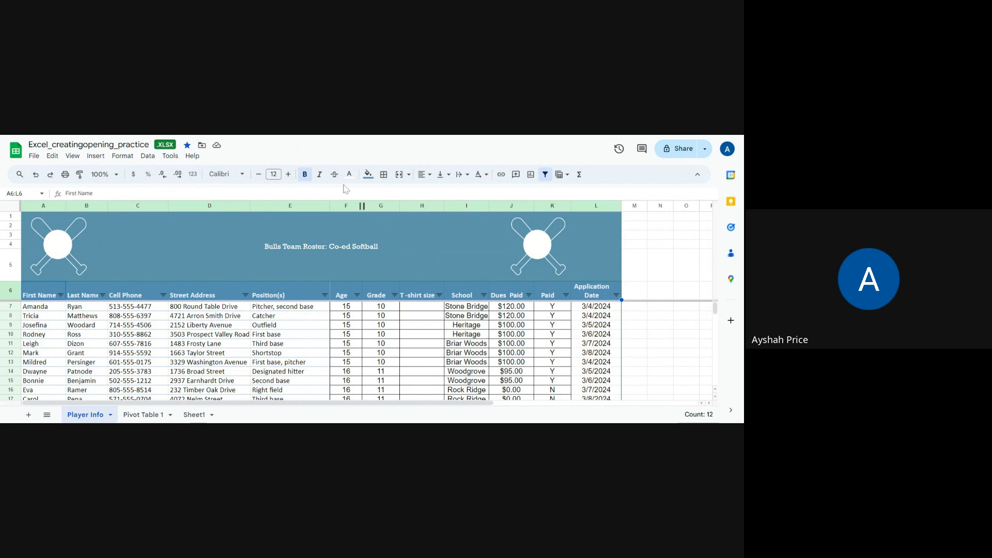
Remove the filter from the roster's header row and apply it again
{"action": "left_click", "coordinate": [545, 176]}
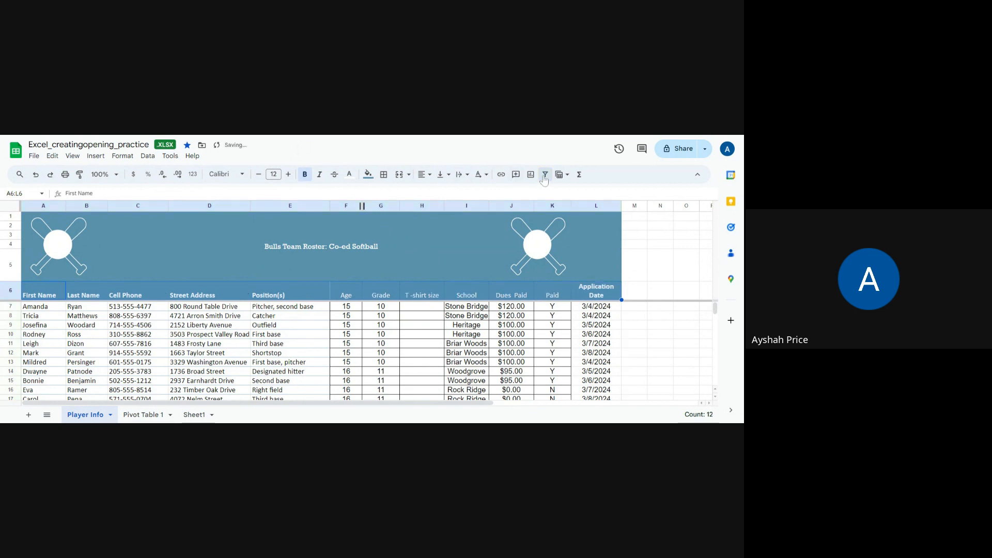
{"action": "left_click", "coordinate": [545, 175]}
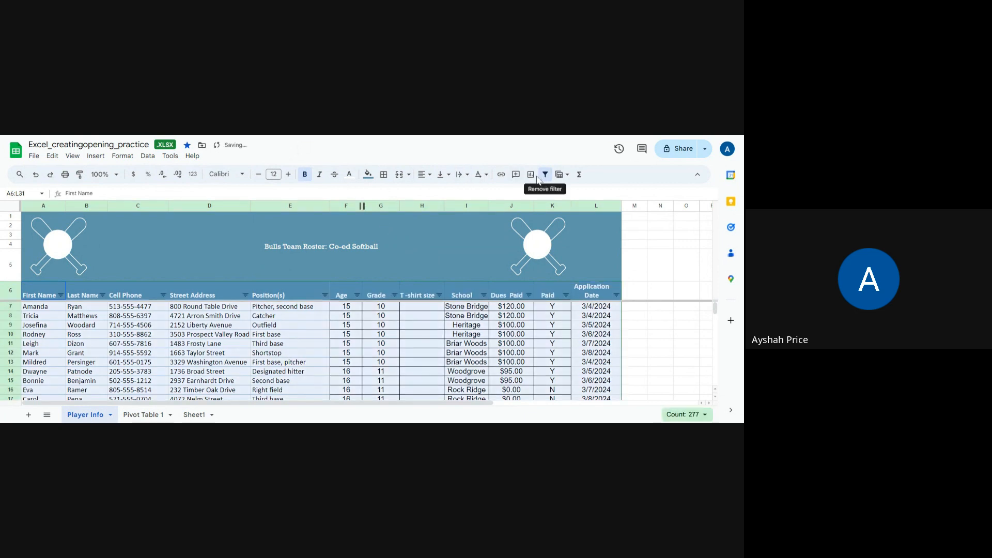
Delete the existing T-shirt size column (column H) from the roster
{"action": "left_click", "coordinate": [419, 297]}
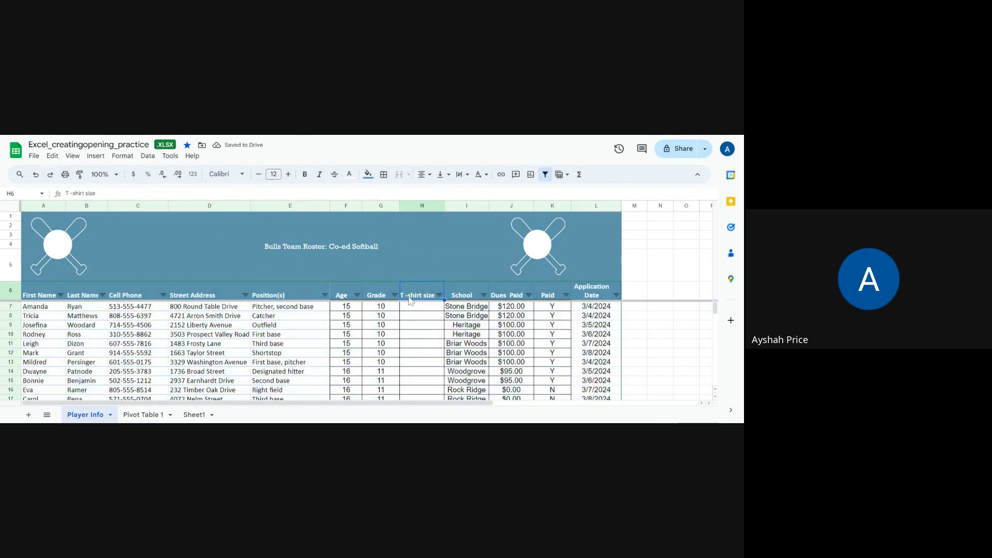
{"action": "left_click", "coordinate": [418, 206]}
{"action": "right_click", "coordinate": [418, 207]}
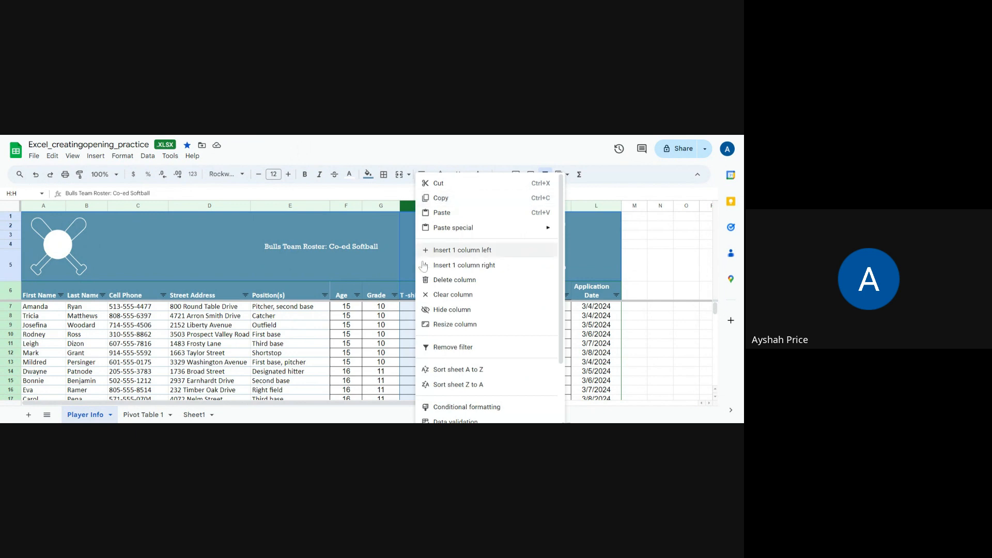
{"action": "left_click", "coordinate": [393, 316]}
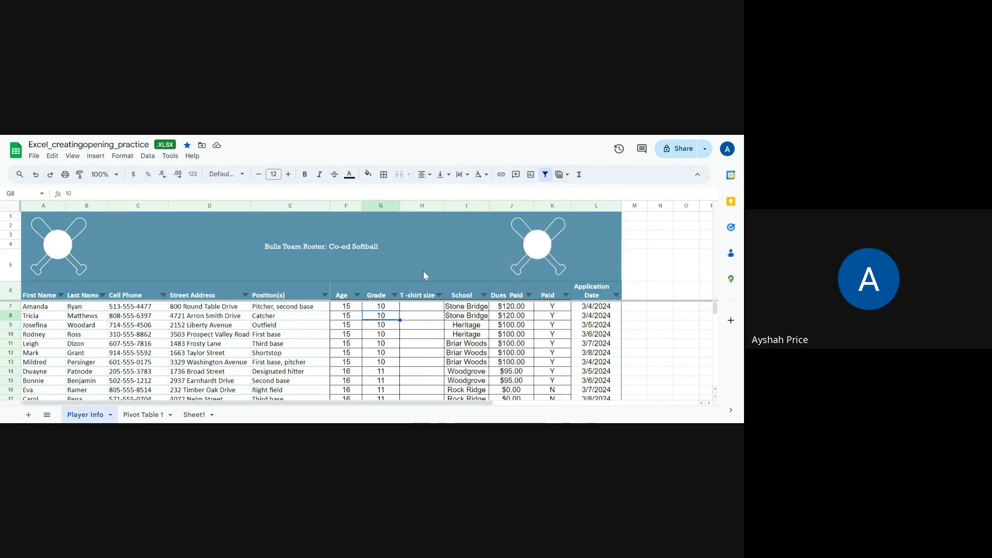
{"action": "left_click", "coordinate": [414, 208]}
{"action": "right_click", "coordinate": [414, 208]}
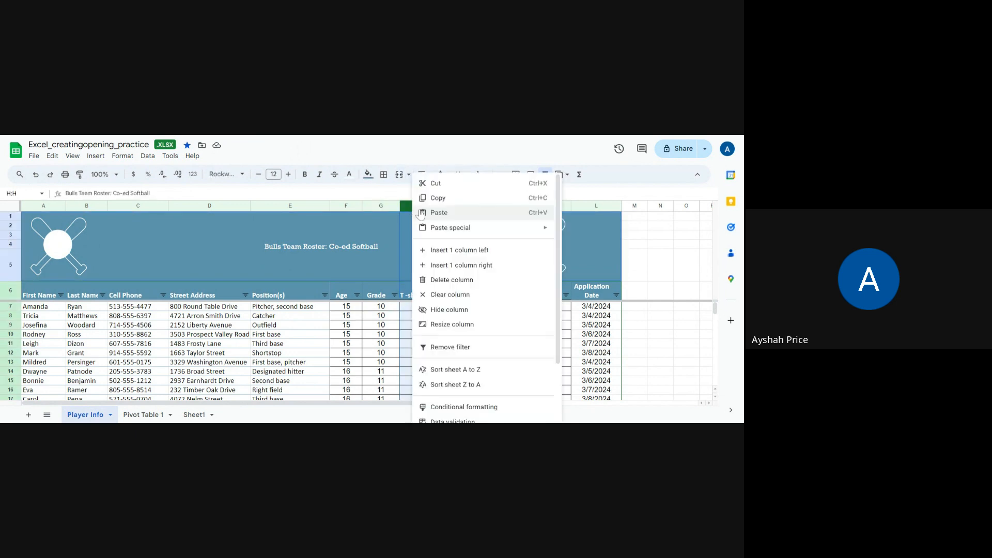
{"action": "left_click", "coordinate": [468, 280]}
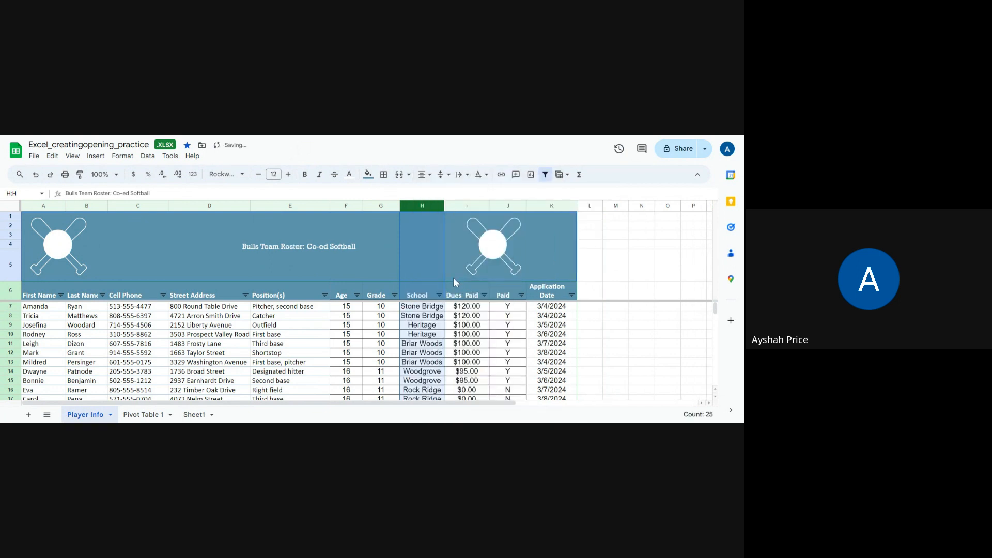
Insert a new blank column immediately left of the School column and select its header cell H6
{"action": "right_click", "coordinate": [408, 208]}
{"action": "left_click", "coordinate": [409, 209]}
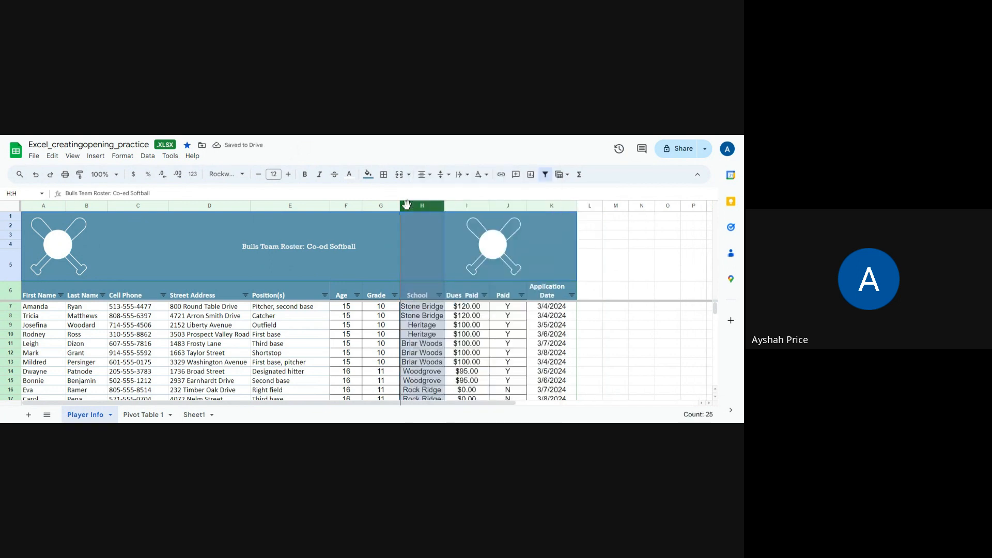
{"action": "right_click", "coordinate": [406, 207]}
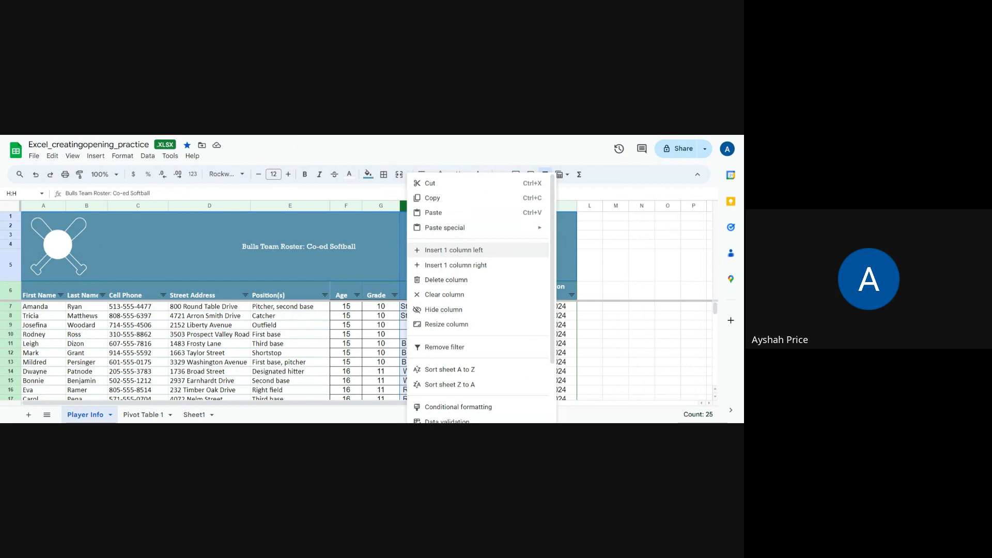
{"action": "left_click", "coordinate": [448, 255]}
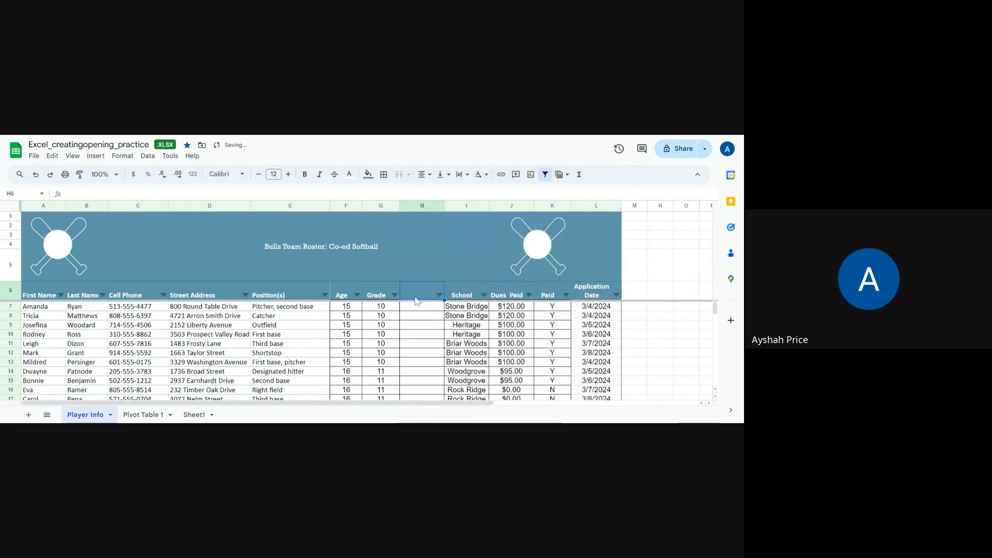
Enter "T-shirt size" as the header of the new column in cell H6
{"action": "type", "text": "T-S"}
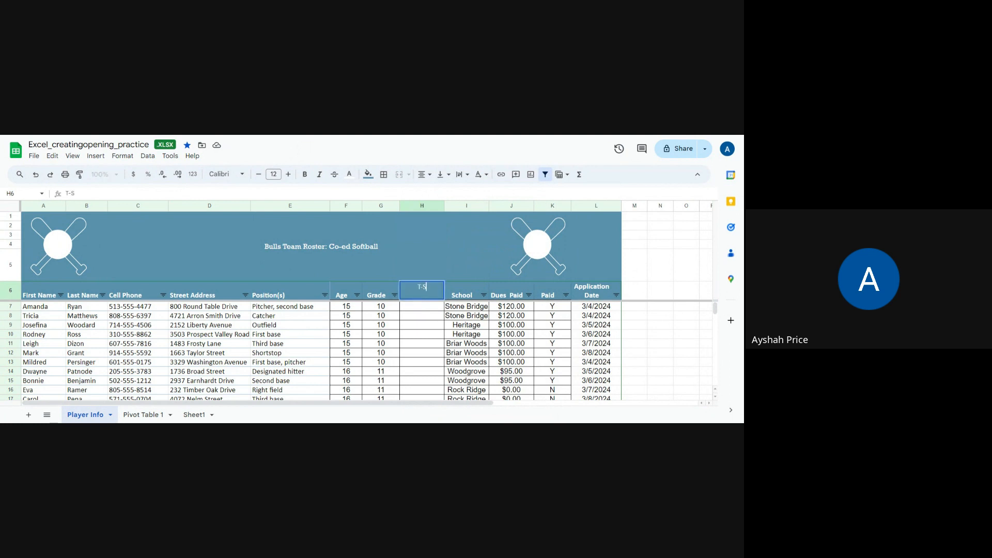
{"action": "key", "text": "BackSpace"}
{"action": "type", "text": "shirt sizw"}
{"action": "key", "text": "Return"}
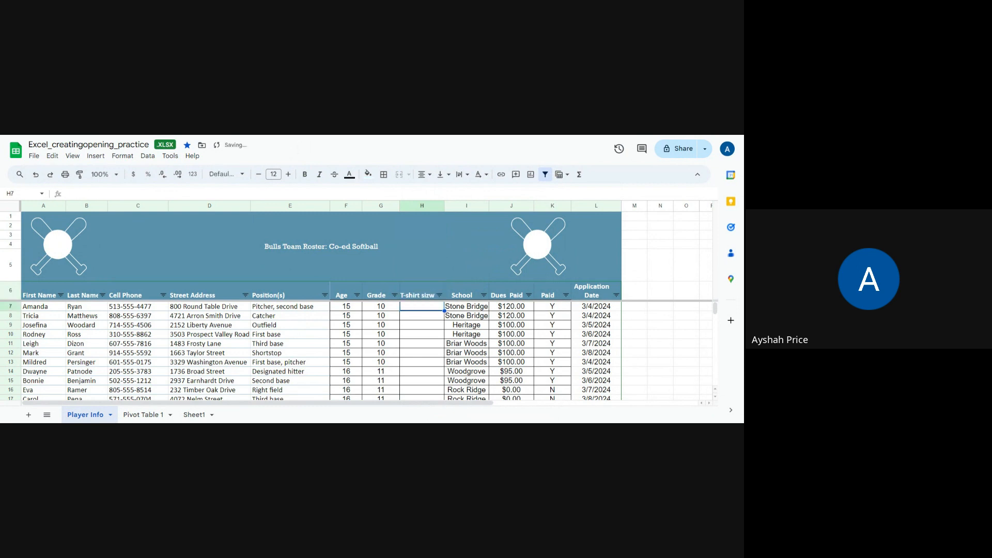
{"action": "left_click", "coordinate": [432, 295]}
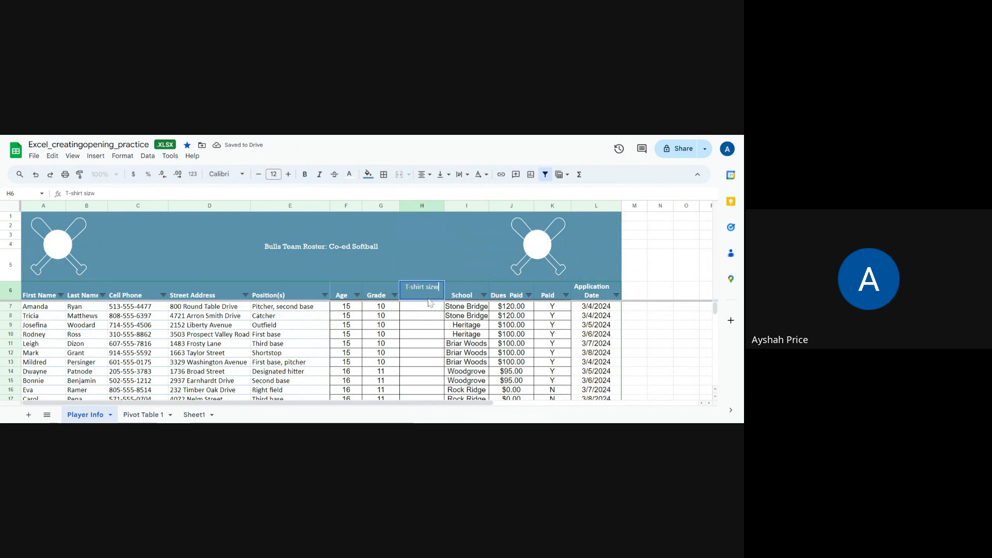
{"action": "key", "text": "BackSpace"}
{"action": "type", "text": "3"}
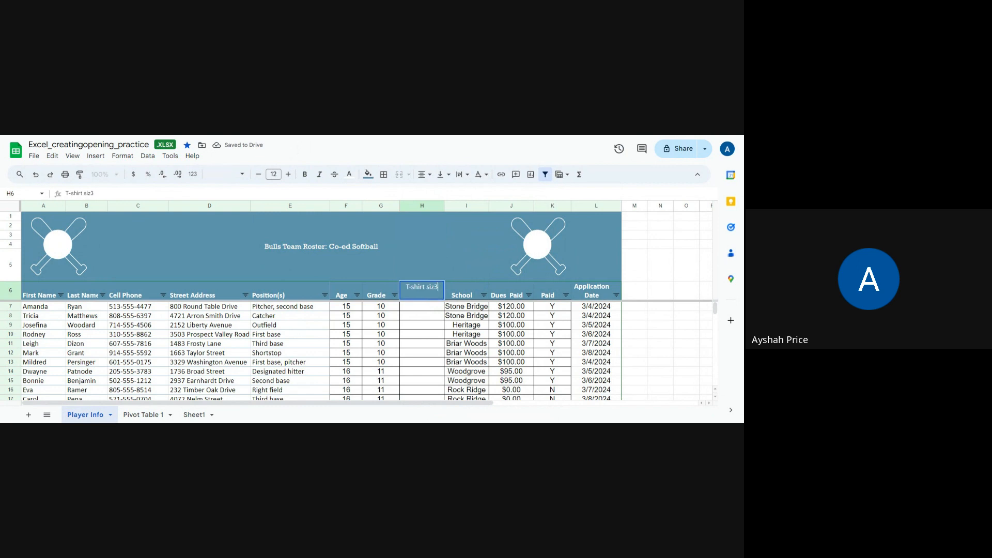
{"action": "key", "text": "BackSpace"}
{"action": "type", "text": "e"}
{"action": "left_click", "coordinate": [429, 326]}
Apply text wrapping to the T-shirt size header in H6
{"action": "left_click", "coordinate": [419, 298]}
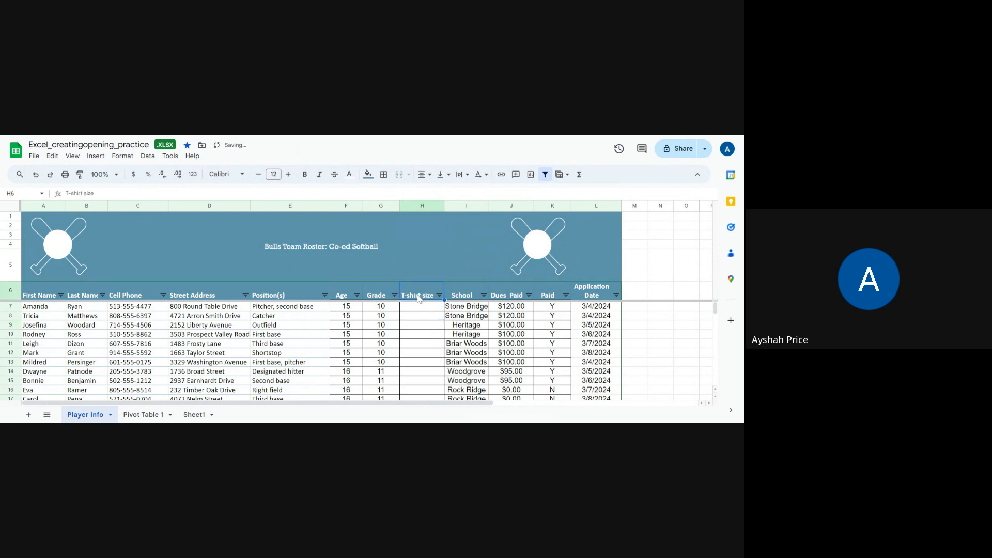
{"action": "left_click", "coordinate": [458, 177]}
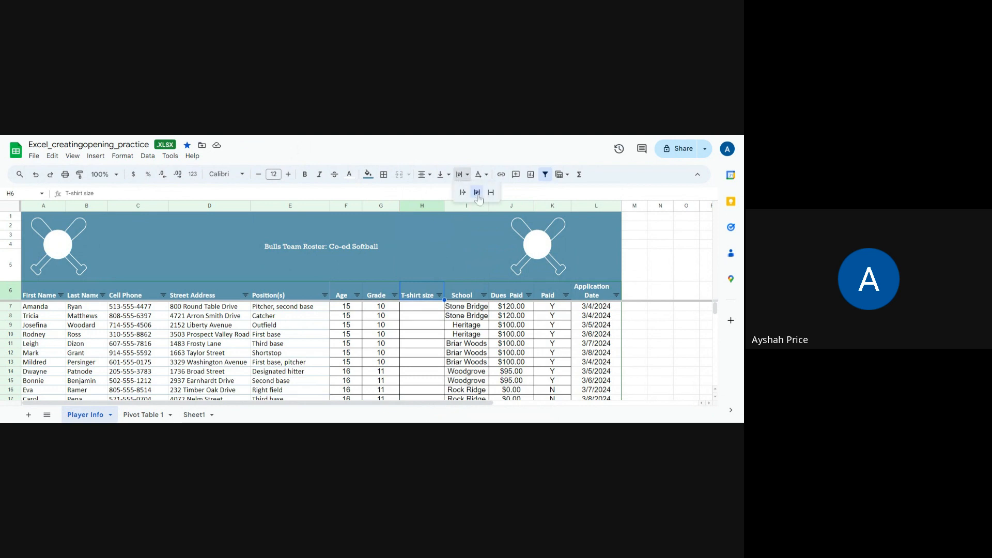
{"action": "left_click", "coordinate": [477, 193]}
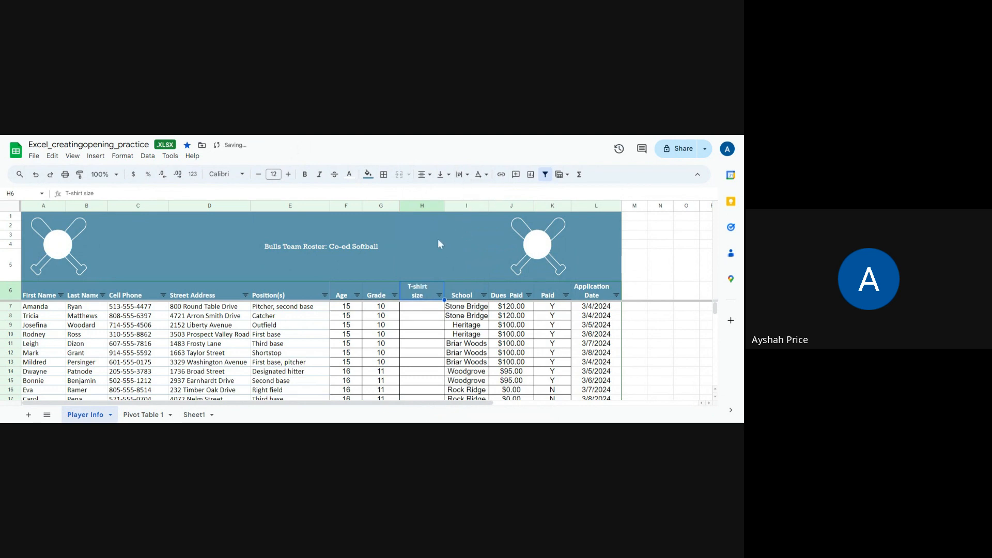
Enter the T-shirt sizes Small, Medium and Large for the first three players in H7:H9
{"action": "left_click", "coordinate": [426, 309]}
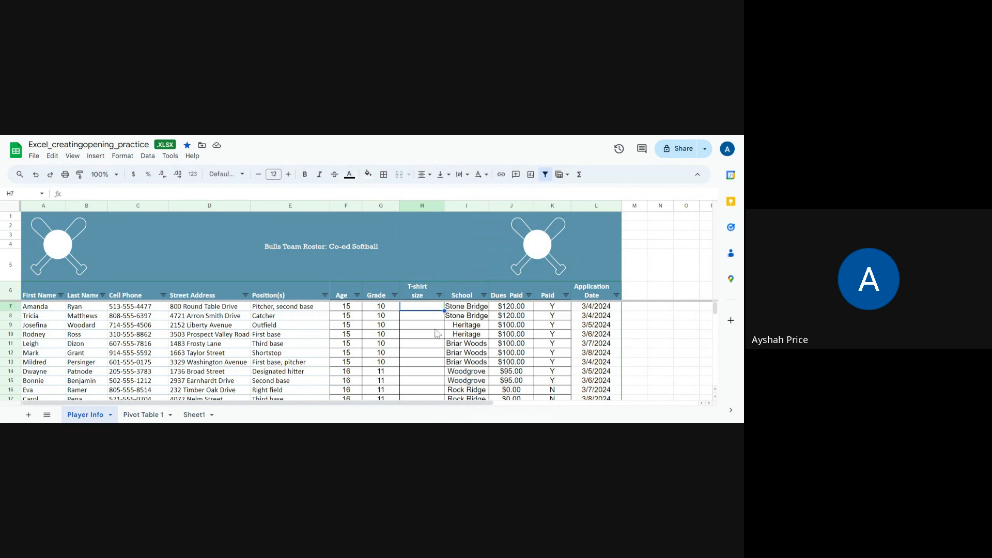
{"action": "scroll", "coordinate": [437, 333], "scroll_direction": "down", "scroll_amount": 2}
{"action": "scroll", "coordinate": [430, 332], "scroll_direction": "up", "scroll_amount": 2}
{"action": "type", "text": "Small"}
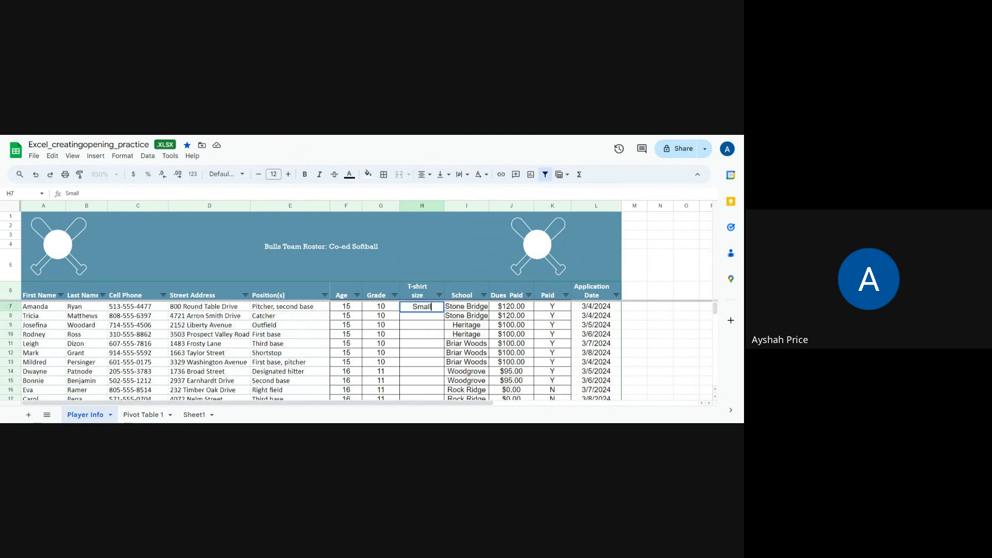
{"action": "key", "text": "Return"}
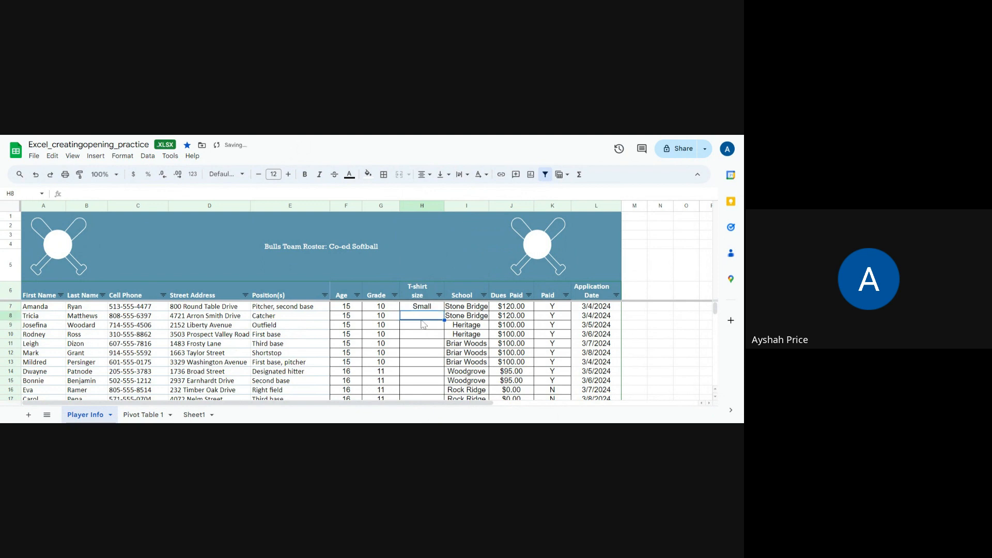
{"action": "type", "text": "Medium"}
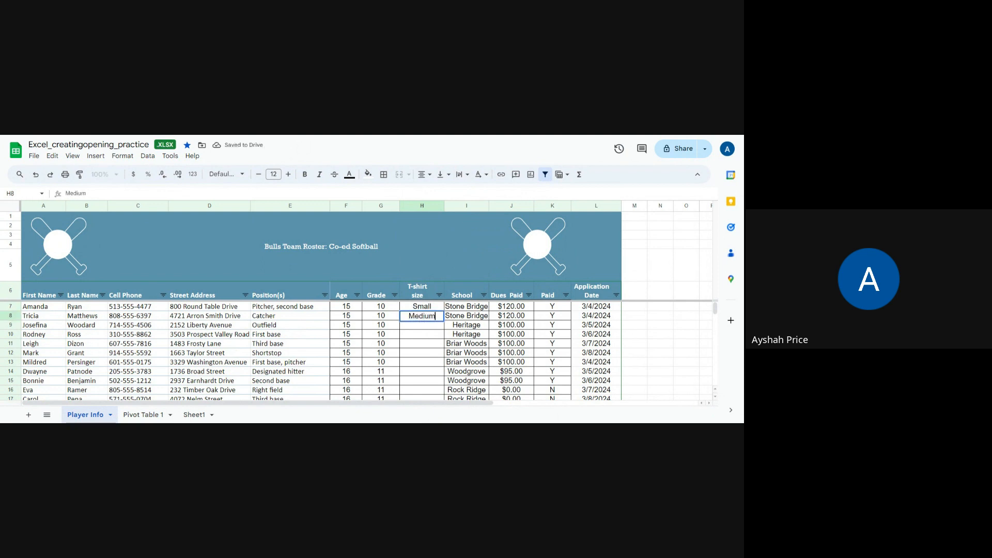
{"action": "key", "text": "Return"}
{"action": "type", "text": "Large"}
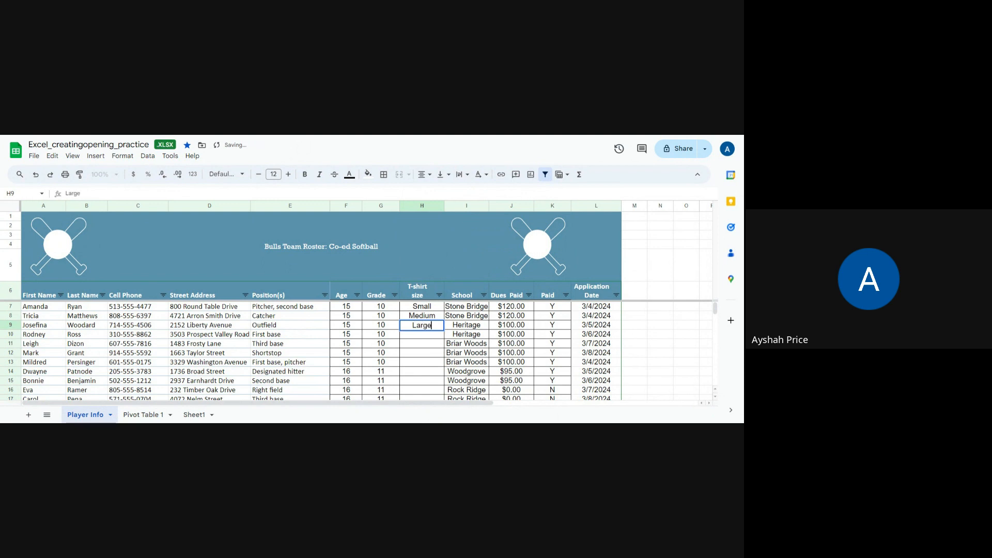
{"action": "key", "text": "Return"}
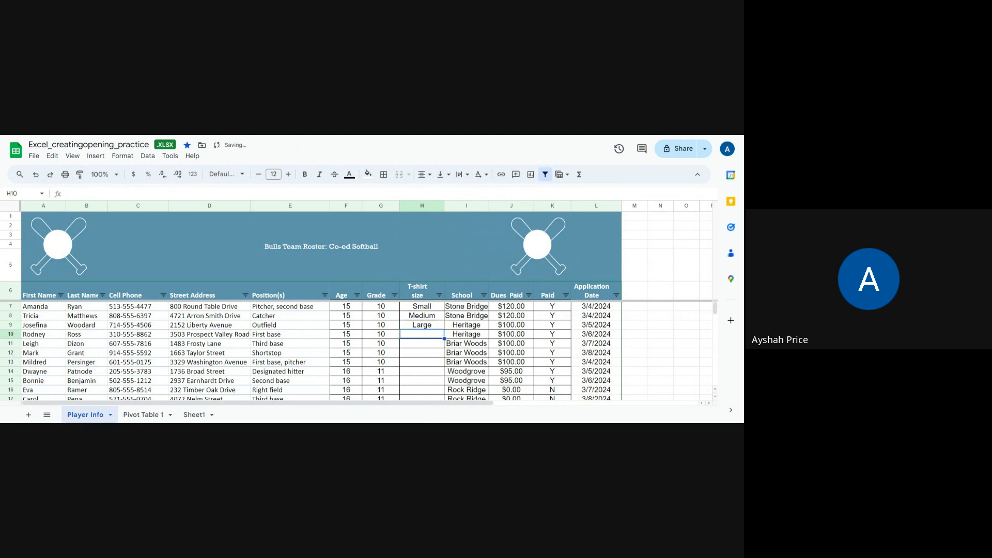
Copy the sizes in H7:H9 into H10:H12, and fill Large down from H12 to H15
{"action": "left_click", "coordinate": [427, 326]}
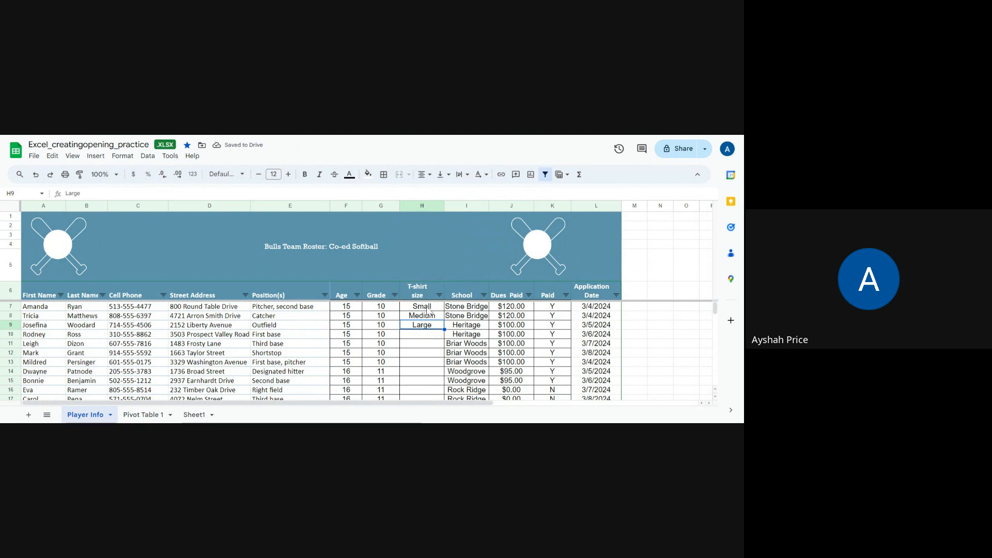
{"action": "left_click_drag", "start_coordinate": [423, 304], "coordinate": [433, 328]}
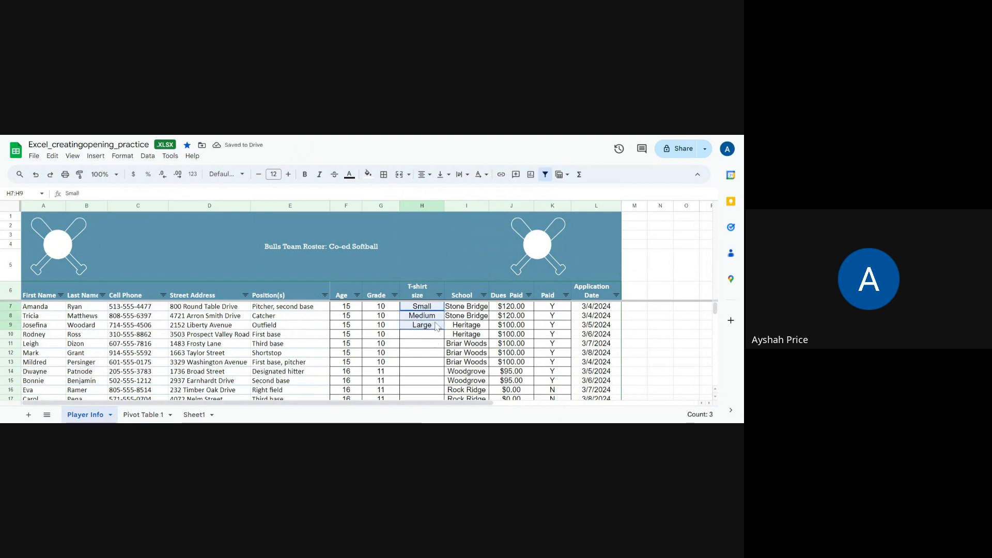
{"action": "right_click", "coordinate": [435, 325]}
{"action": "left_click", "coordinate": [464, 196]}
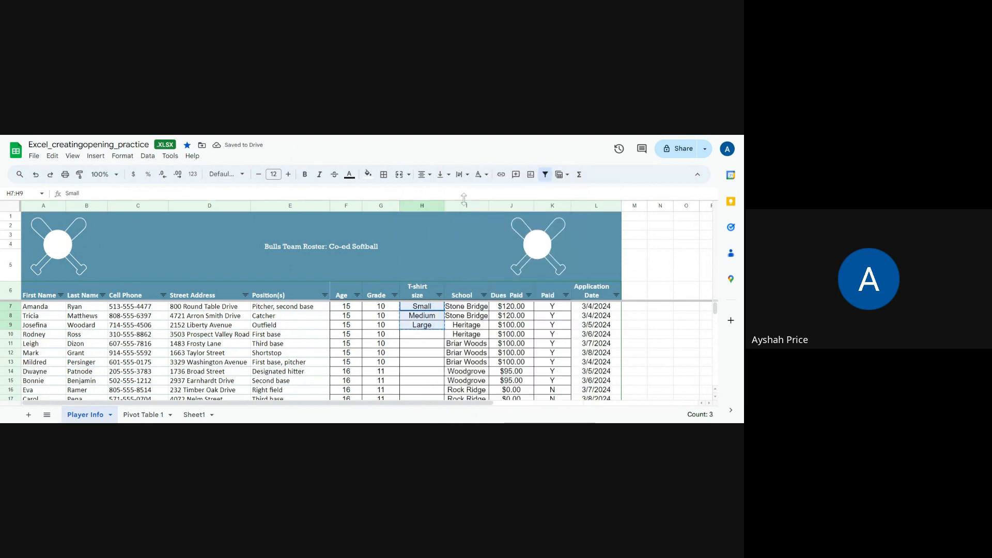
{"action": "left_click_drag", "start_coordinate": [423, 335], "coordinate": [421, 345]}
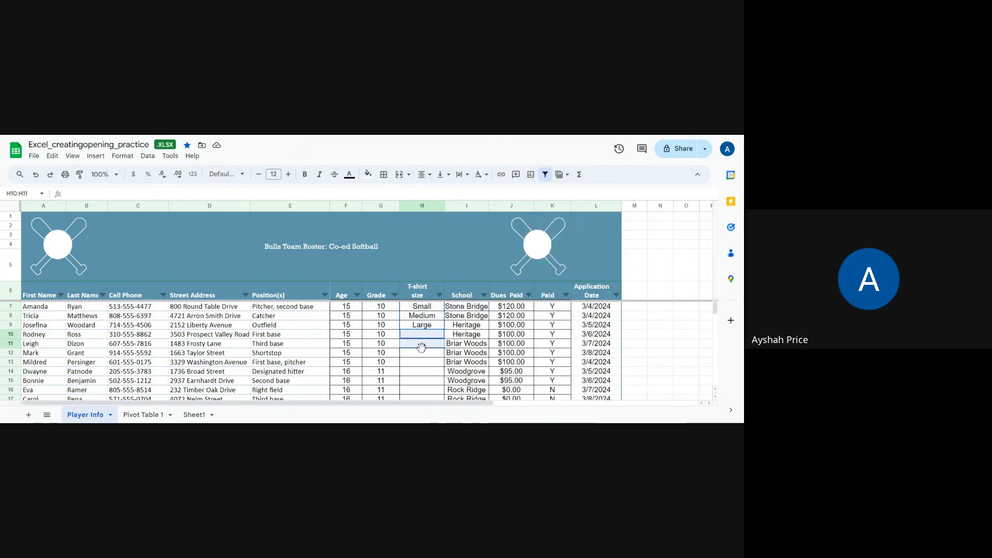
{"action": "left_click", "coordinate": [426, 335]}
{"action": "right_click", "coordinate": [427, 335]}
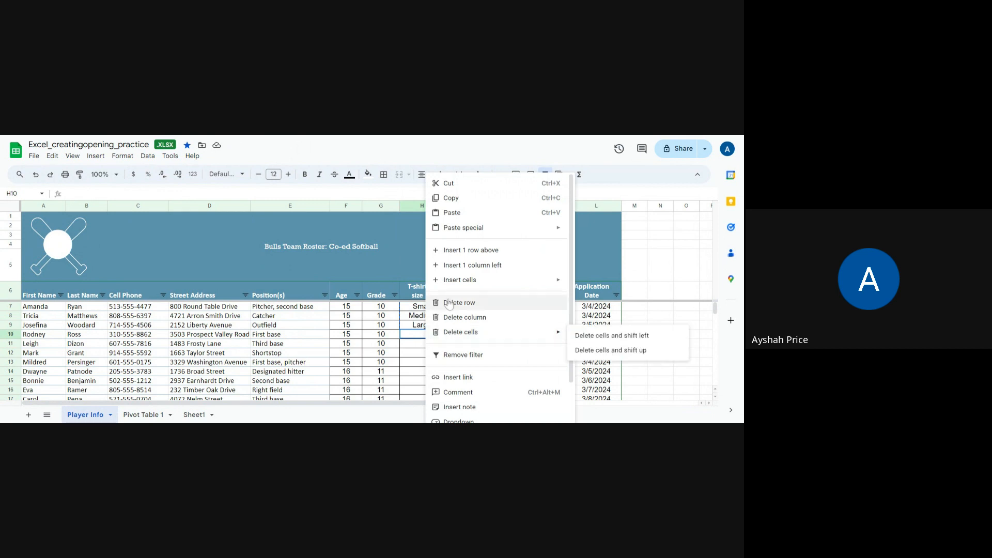
{"action": "mouse_move", "coordinate": [464, 232]}
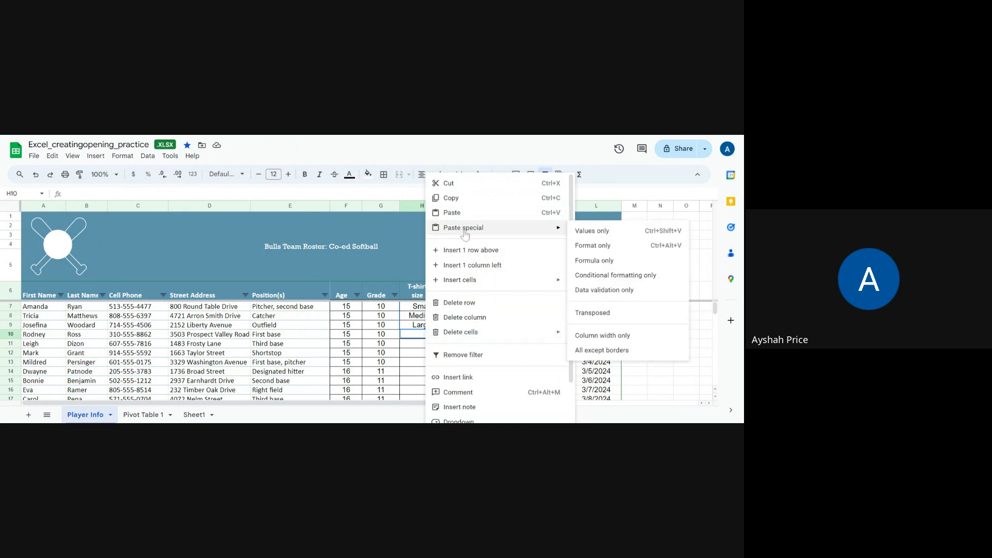
{"action": "left_click", "coordinate": [491, 212]}
{"action": "left_click", "coordinate": [423, 354]}
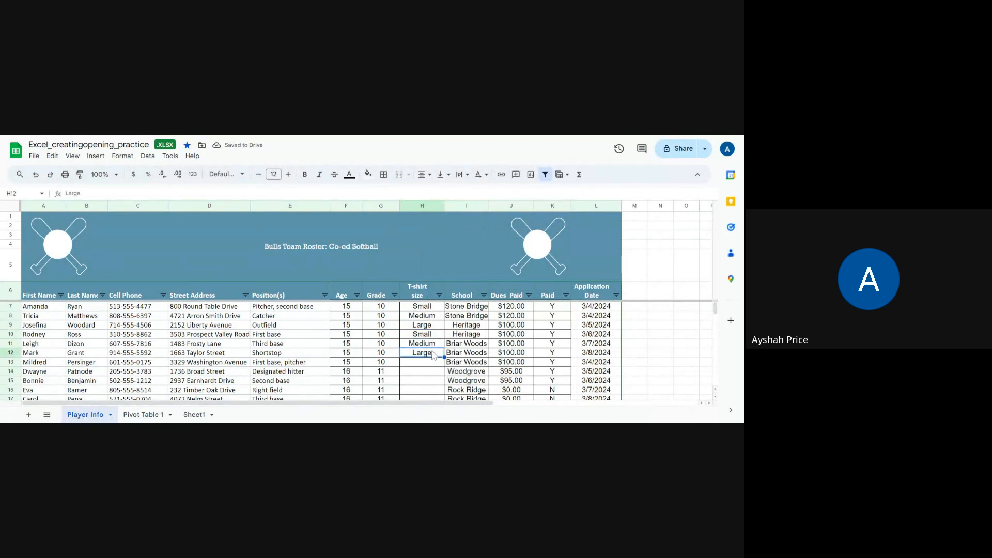
{"action": "left_click_drag", "start_coordinate": [444, 357], "coordinate": [443, 382]}
Copy the size Small from H10 and paste it into the empty cells H16:H19
{"action": "left_click", "coordinate": [437, 337]}
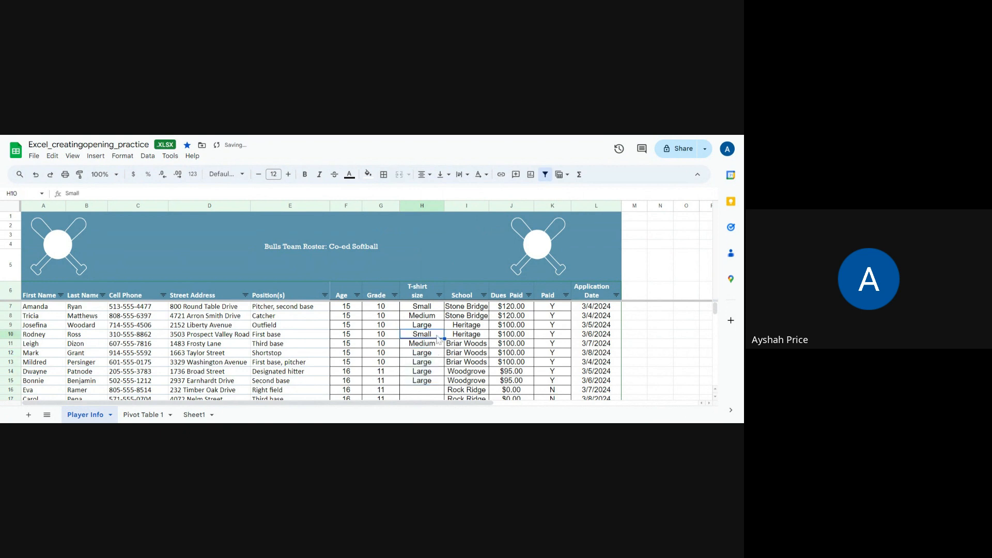
{"action": "right_click", "coordinate": [437, 337]}
{"action": "left_click", "coordinate": [463, 200]}
{"action": "scroll", "coordinate": [452, 325], "scroll_direction": "down", "scroll_amount": 2}
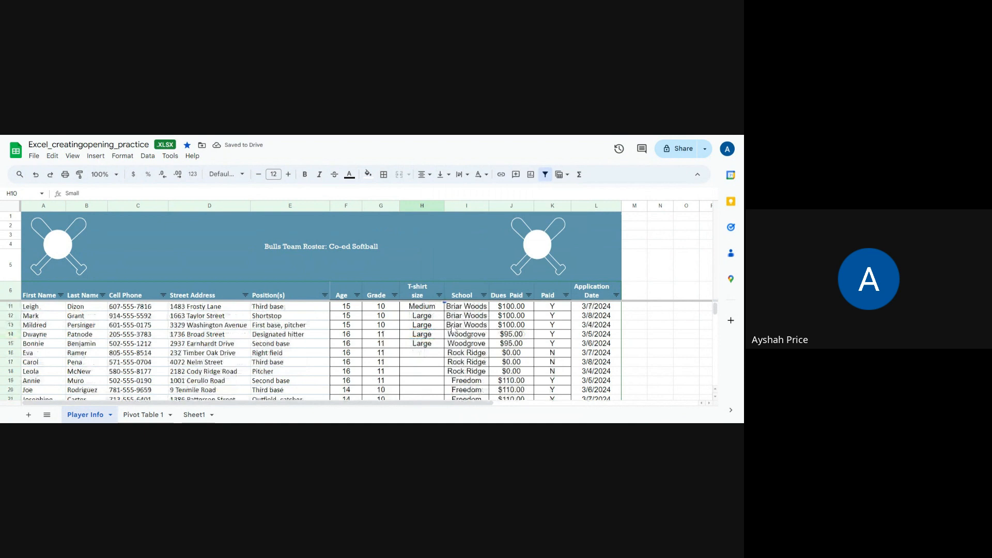
{"action": "left_click", "coordinate": [412, 354]}
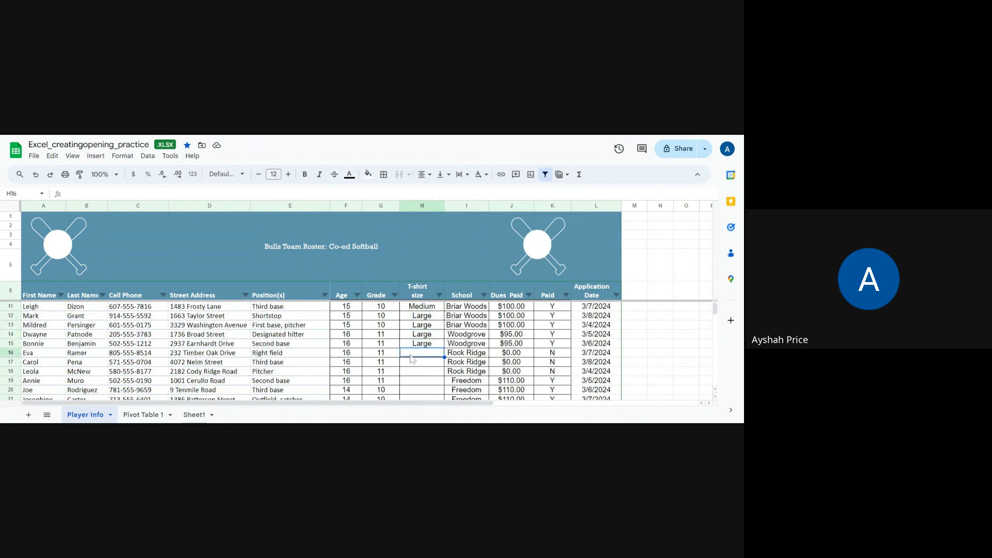
{"action": "left_click_drag", "start_coordinate": [417, 357], "coordinate": [418, 383]}
{"action": "right_click", "coordinate": [418, 385]}
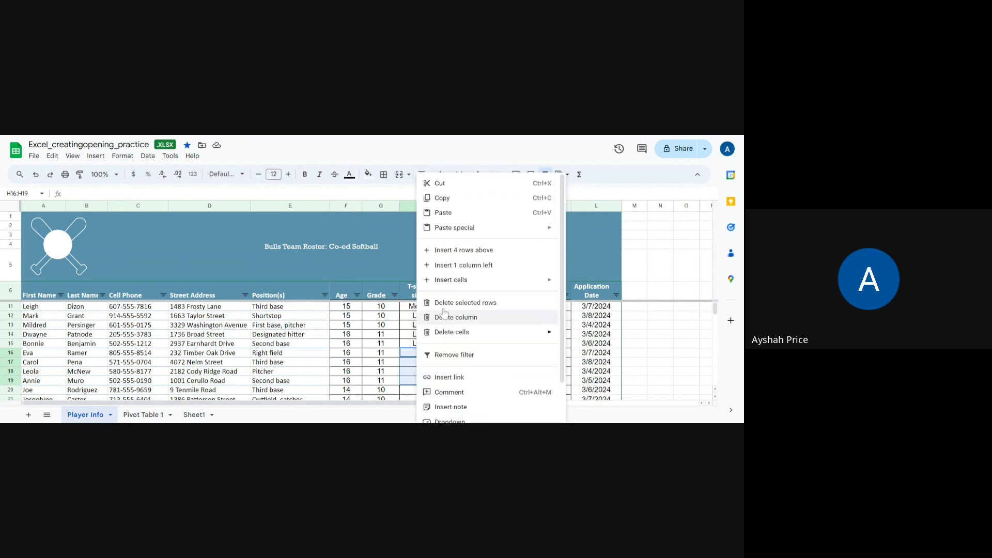
{"action": "left_click", "coordinate": [446, 220]}
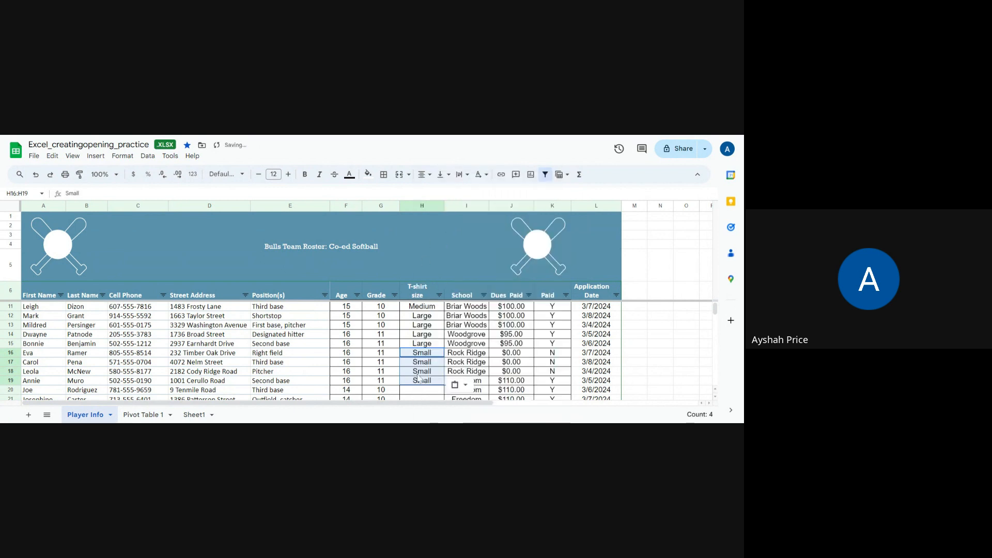
Copy the size Medium from H11 and paste it into the empty cells H20:H23
{"action": "left_click", "coordinate": [422, 306]}
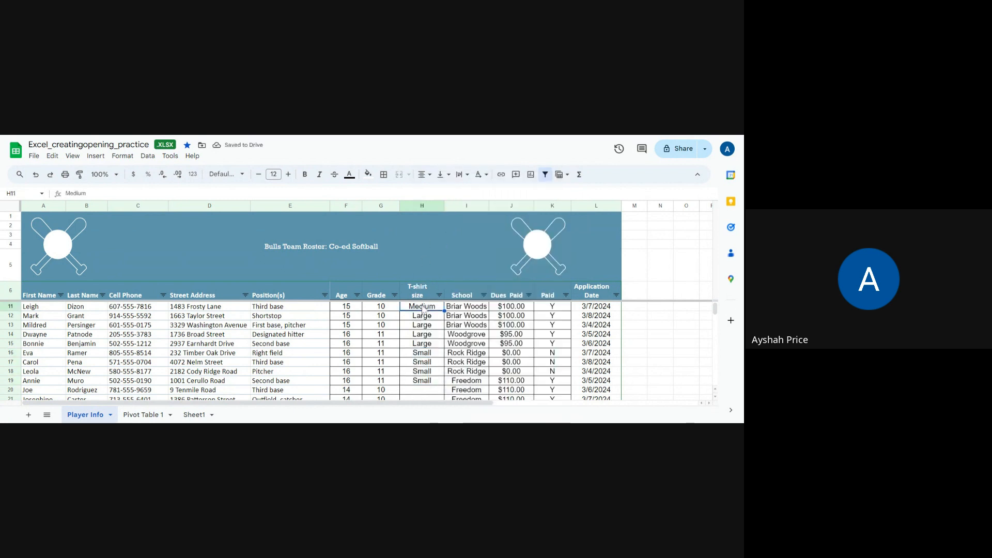
{"action": "right_click", "coordinate": [422, 307]}
{"action": "left_click", "coordinate": [445, 198]}
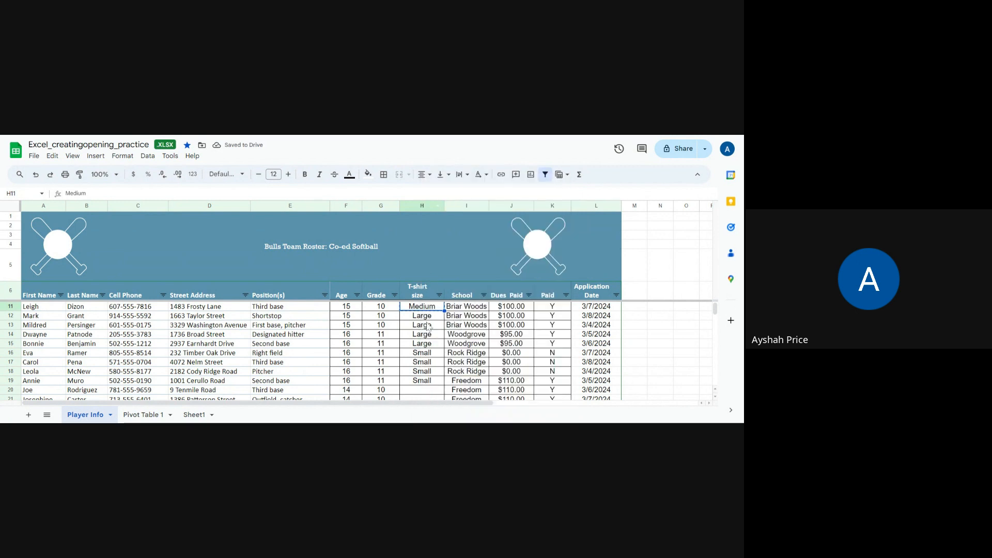
{"action": "scroll", "coordinate": [426, 323], "scroll_direction": "down", "scroll_amount": 3}
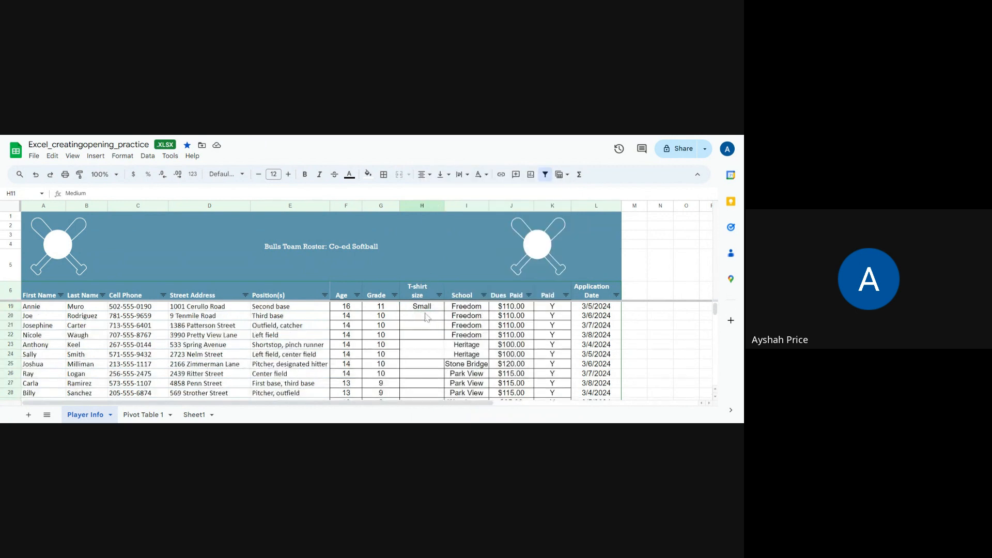
{"action": "left_click", "coordinate": [426, 317]}
{"action": "left_click_drag", "start_coordinate": [427, 316], "coordinate": [433, 353]}
{"action": "right_click", "coordinate": [434, 353]}
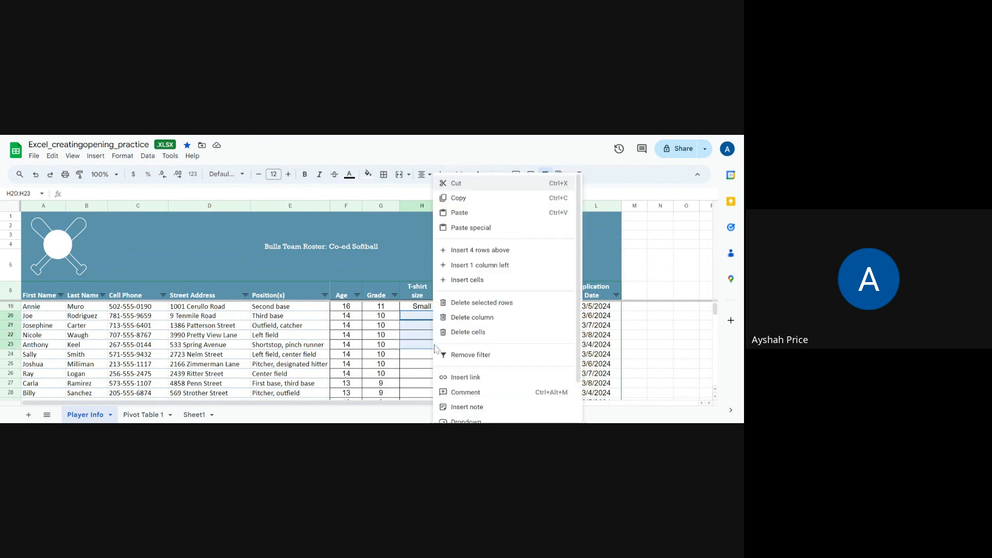
{"action": "left_click", "coordinate": [459, 213]}
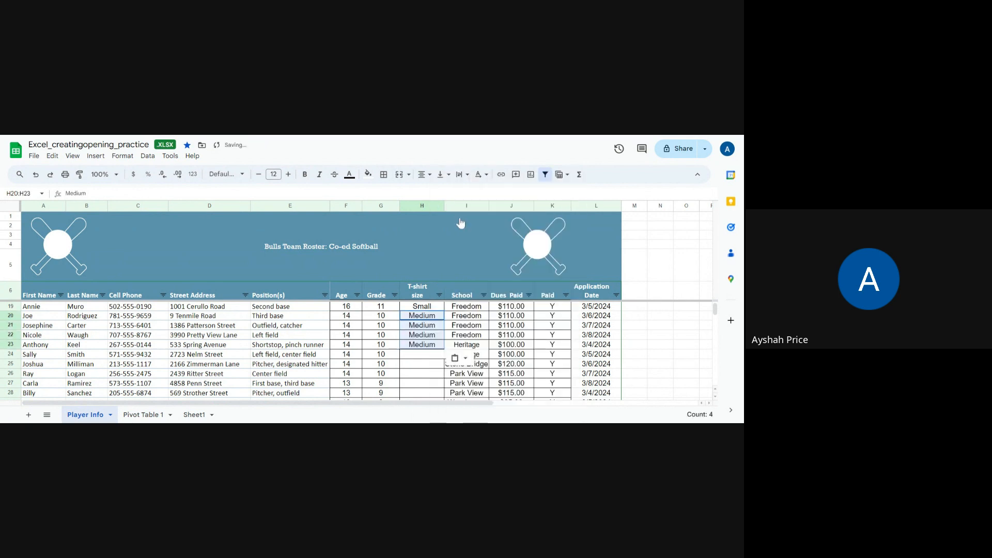
Copy the three sizes in H7:H9 and paste them into the T-shirt size column starting at H24
{"action": "left_click", "coordinate": [422, 355]}
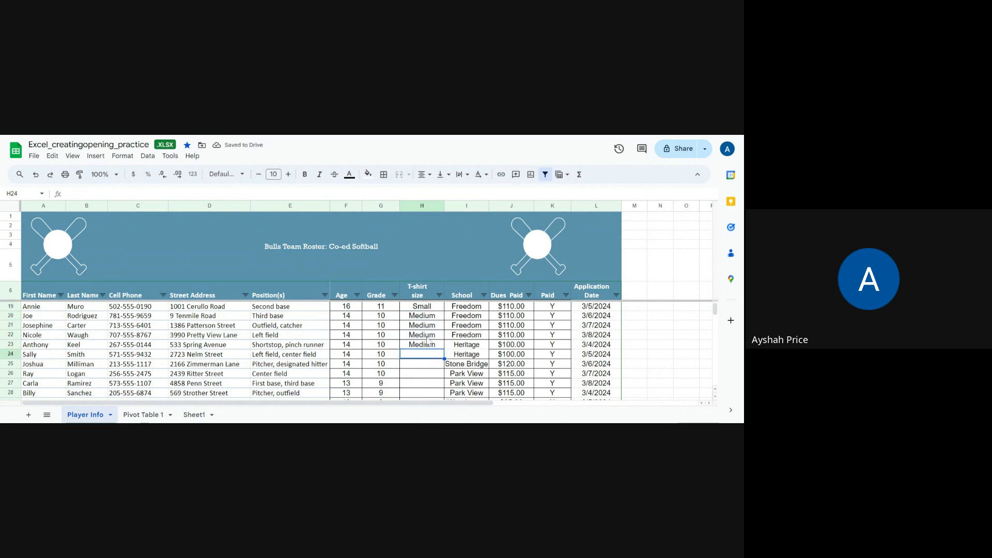
{"action": "scroll", "coordinate": [429, 339], "scroll_direction": "up", "scroll_amount": 4}
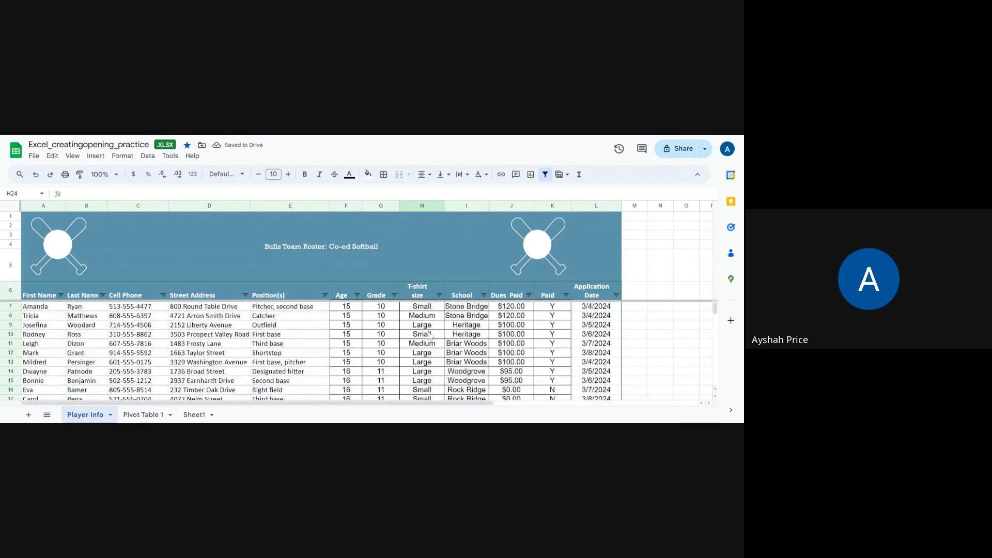
{"action": "left_click_drag", "start_coordinate": [422, 305], "coordinate": [421, 327]}
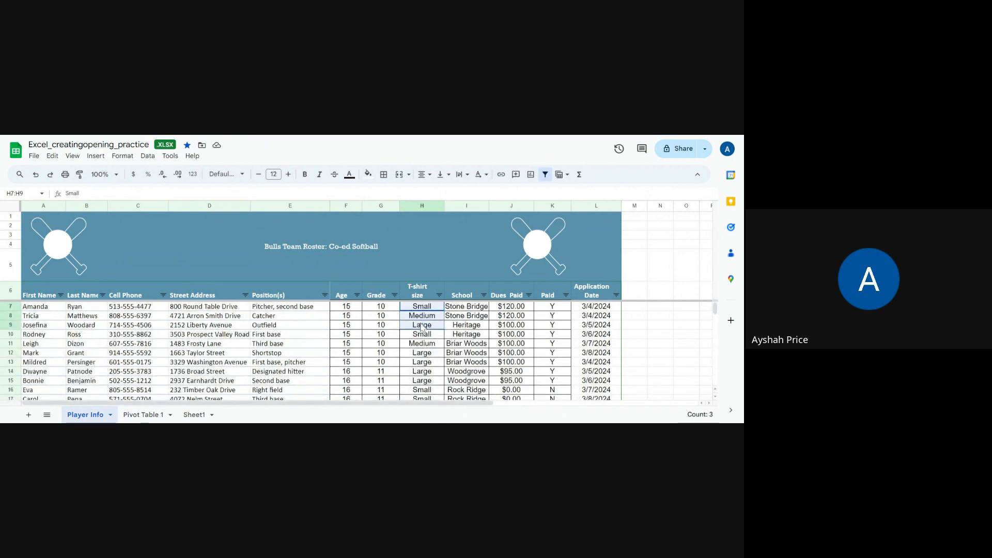
{"action": "right_click", "coordinate": [422, 327]}
{"action": "left_click", "coordinate": [466, 206]}
{"action": "scroll", "coordinate": [444, 328], "scroll_direction": "down", "scroll_amount": 4}
{"action": "left_click", "coordinate": [421, 355]}
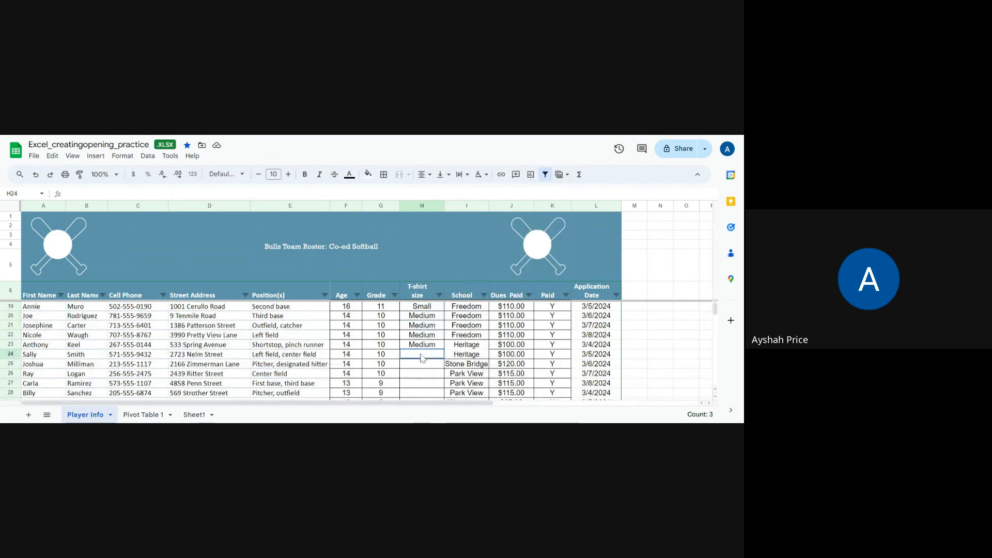
{"action": "key", "text": "ctrl+v"}
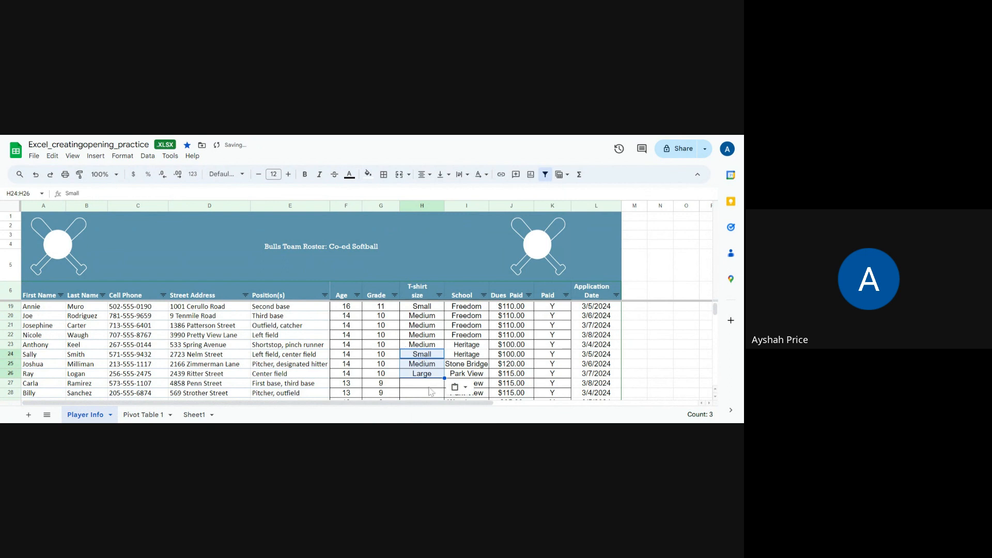
Fill the size Large from H26 down to H28
{"action": "key", "text": "Down"}
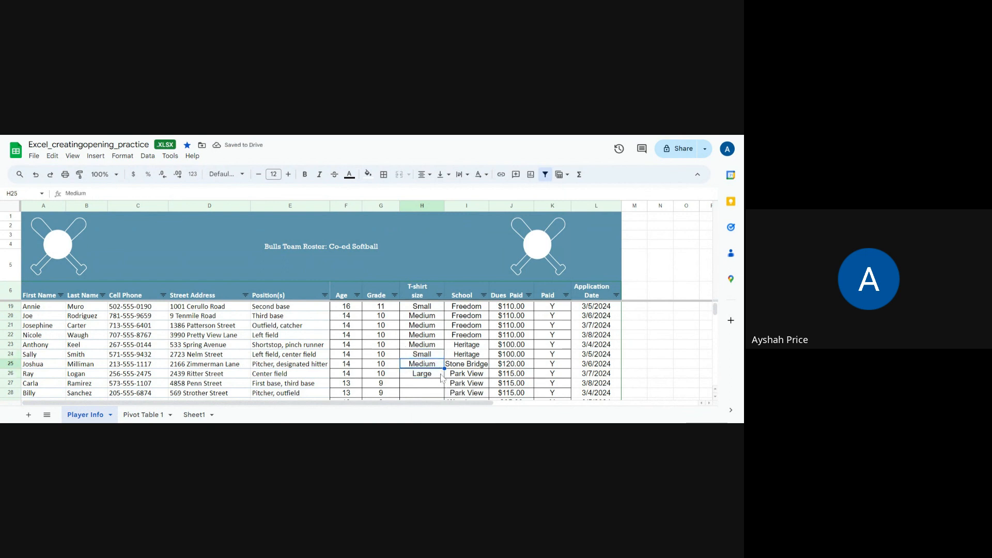
{"action": "key", "text": "Down"}
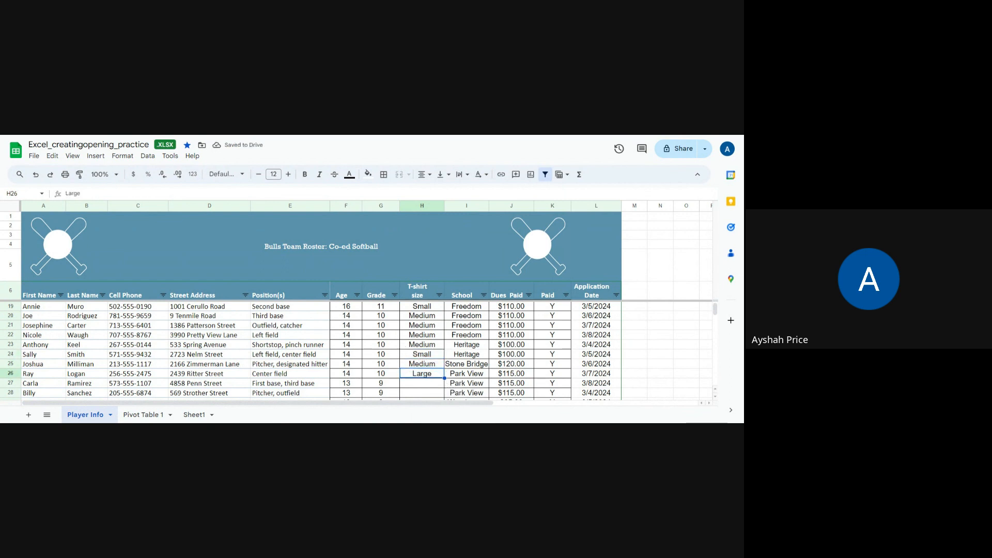
{"action": "left_click_drag", "start_coordinate": [444, 378], "coordinate": [444, 396]}
{"action": "scroll", "coordinate": [439, 379], "scroll_direction": "down", "scroll_amount": 2}
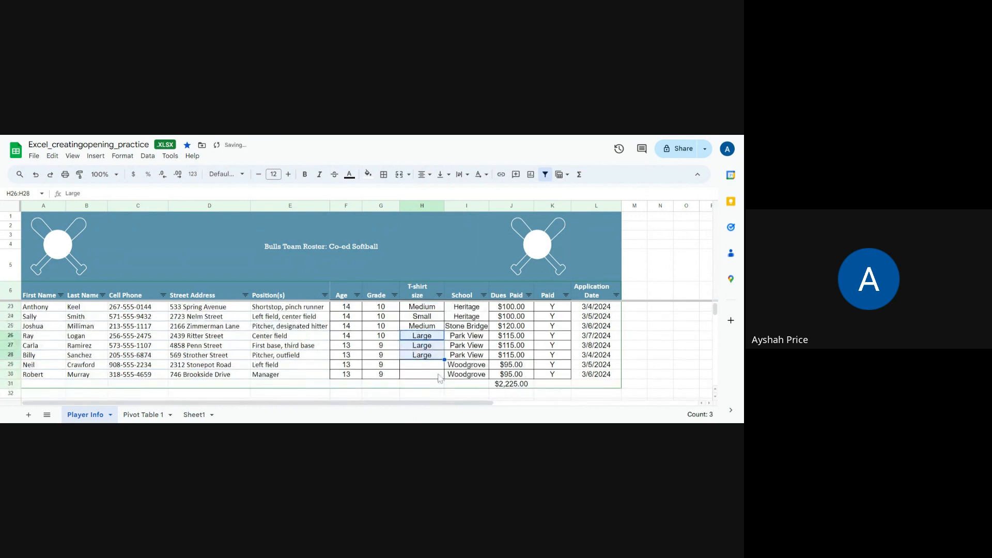
{"action": "scroll", "coordinate": [440, 379], "scroll_direction": "up", "scroll_amount": 2}
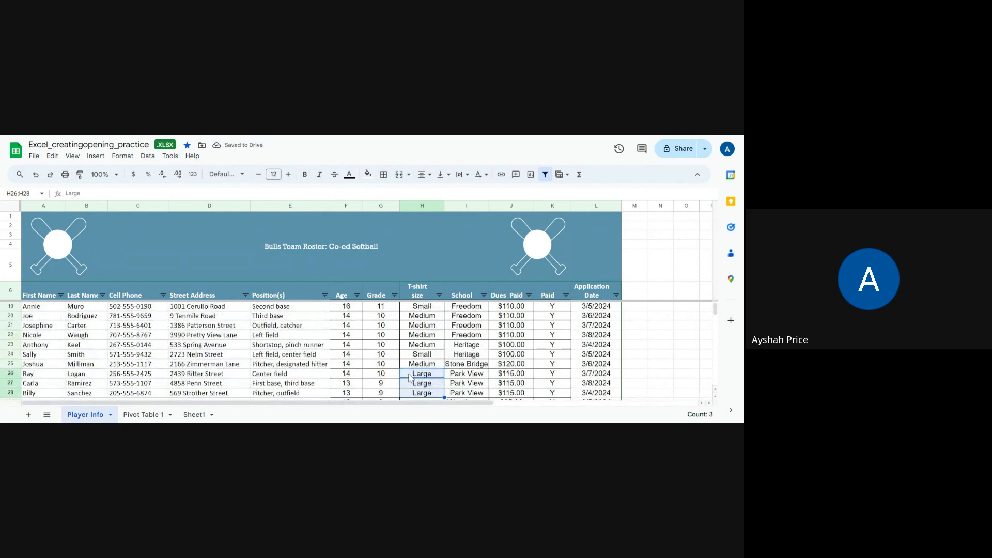
{"action": "scroll", "coordinate": [413, 360], "scroll_direction": "down", "scroll_amount": 3}
{"action": "scroll", "coordinate": [413, 359], "scroll_direction": "up", "scroll_amount": 3}
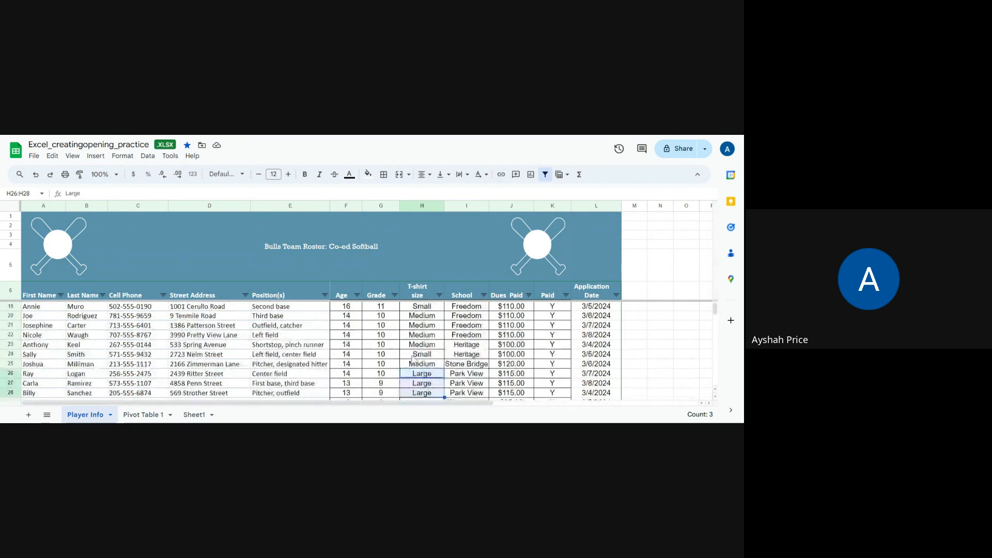
{"action": "scroll", "coordinate": [413, 359], "scroll_direction": "down", "scroll_amount": 2}
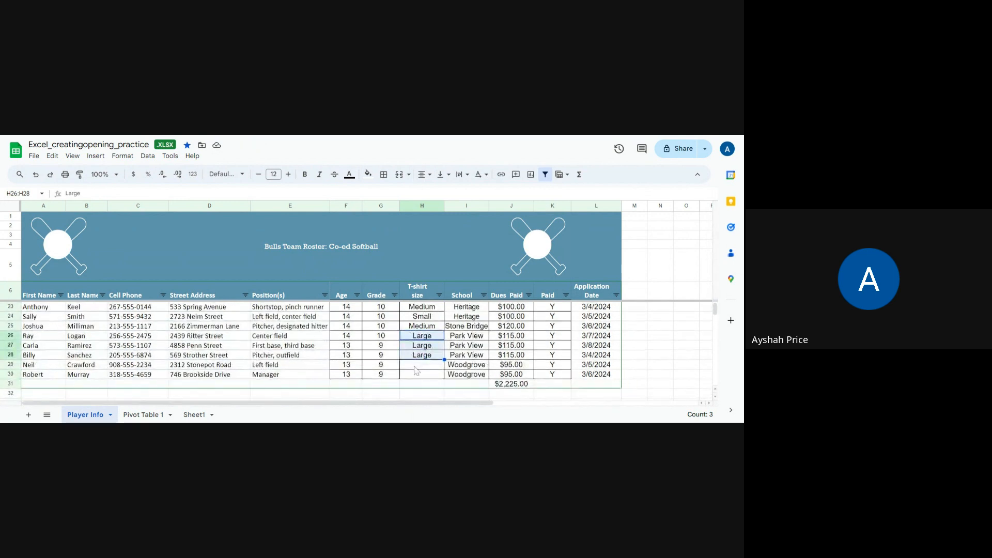
Enter the T-shirt sizes Small in H29 and Medium in H30 for the last two people on the roster
{"action": "left_click", "coordinate": [416, 366]}
{"action": "type", "text": "Small"}
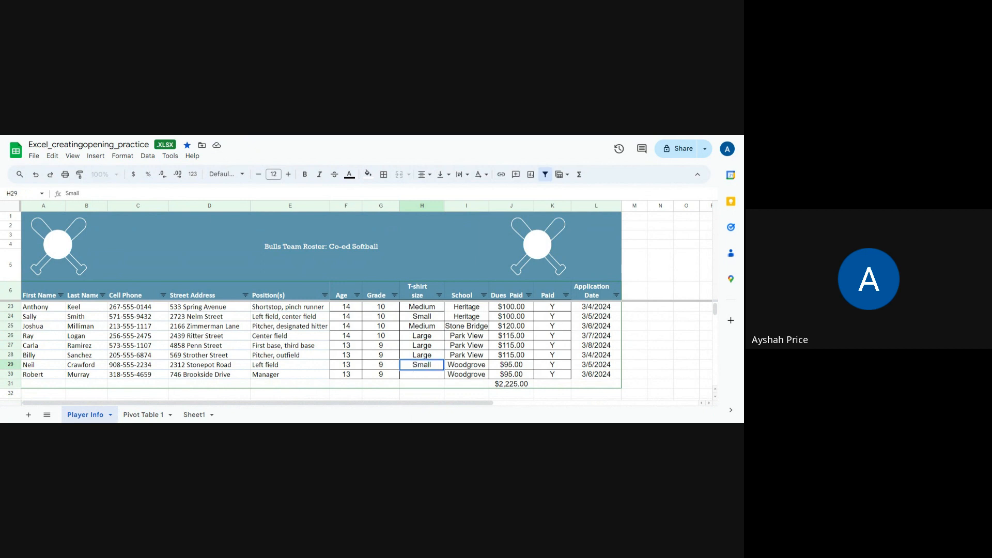
{"action": "key", "text": "Return"}
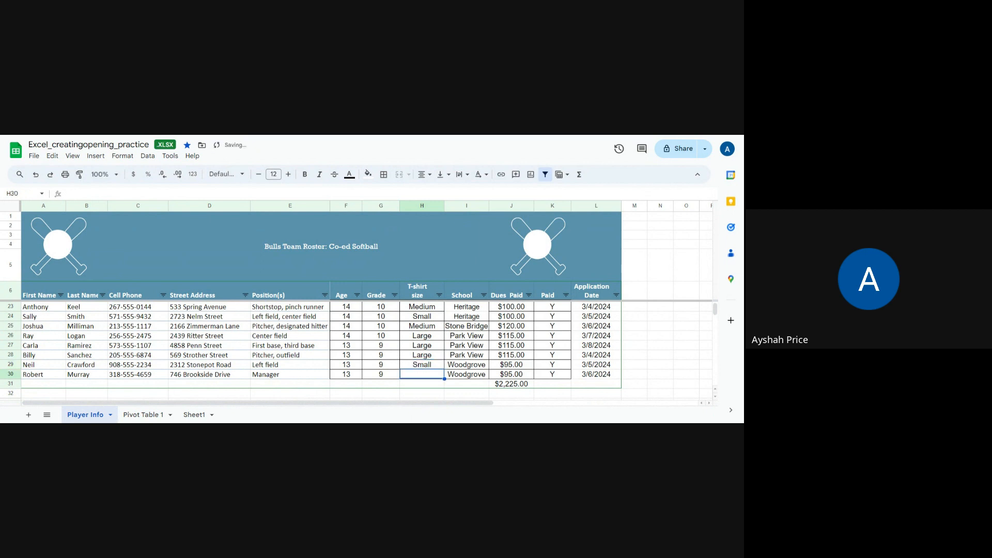
{"action": "type", "text": "Medium"}
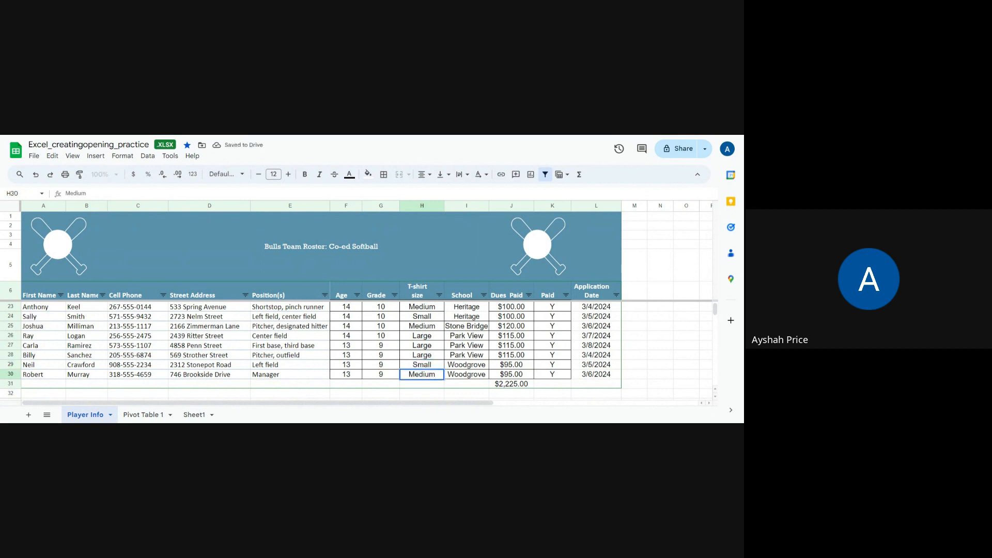
{"action": "left_click", "coordinate": [657, 364]}
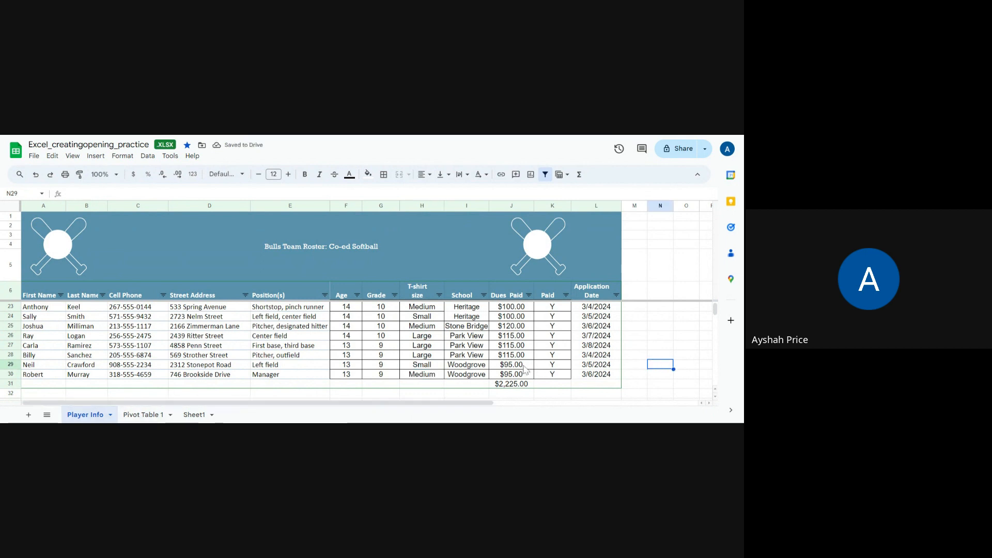
Review the filter values of the Paid column and accept the filter with all values selected
{"action": "scroll", "coordinate": [524, 368], "scroll_direction": "up", "scroll_amount": 5}
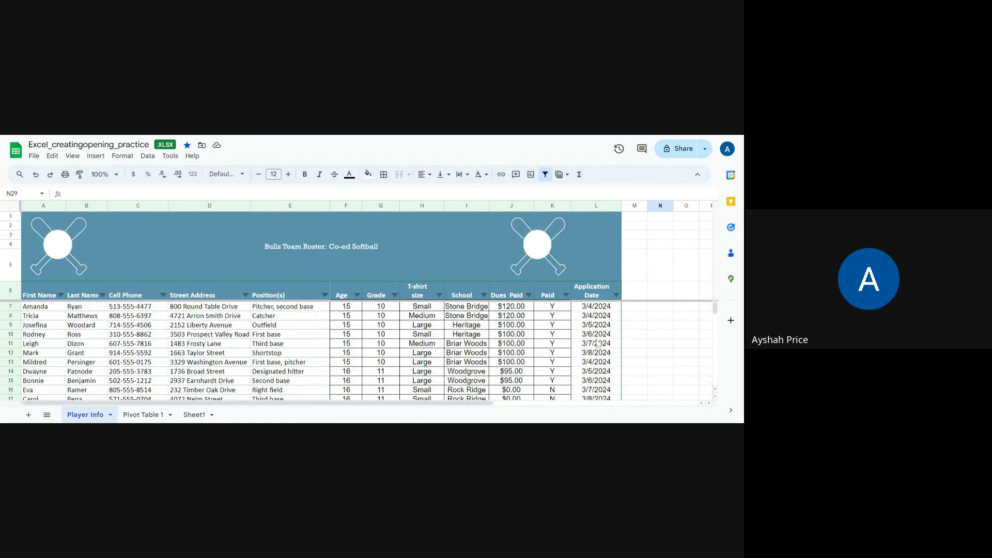
{"action": "left_click", "coordinate": [566, 296]}
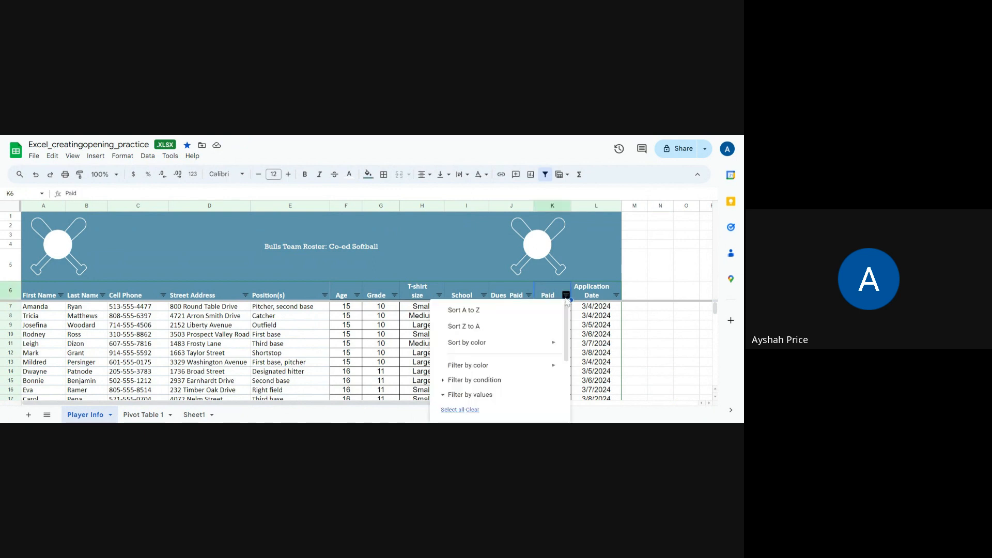
{"action": "left_click_drag", "start_coordinate": [568, 338], "coordinate": [577, 396]}
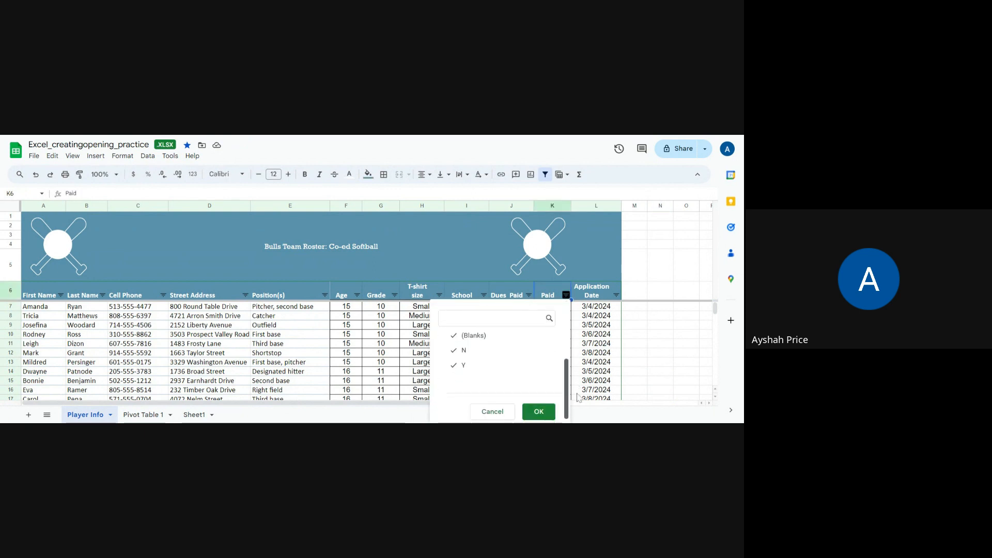
{"action": "left_click", "coordinate": [543, 412]}
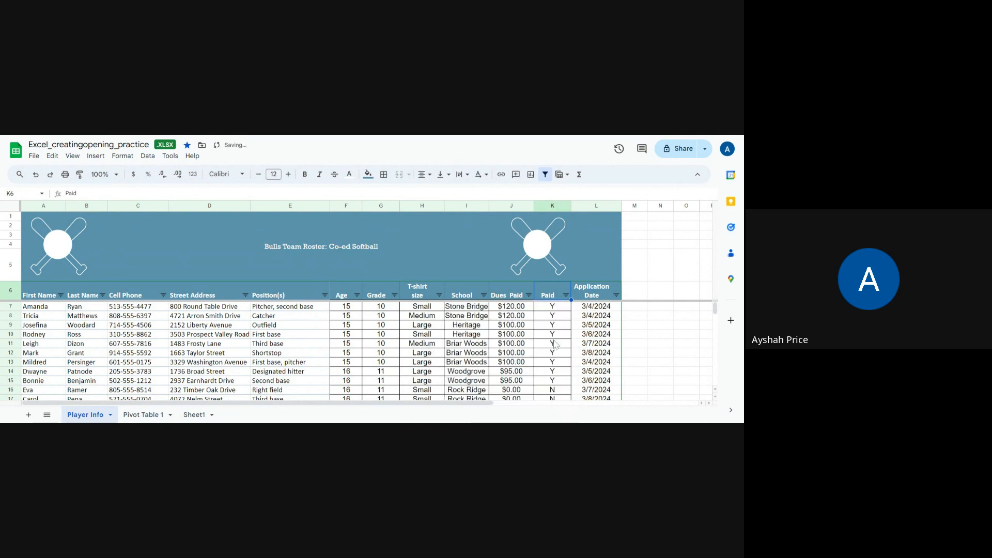
Filter the Dues Paid column to hide the rows with $0.00
{"action": "left_click", "coordinate": [529, 295]}
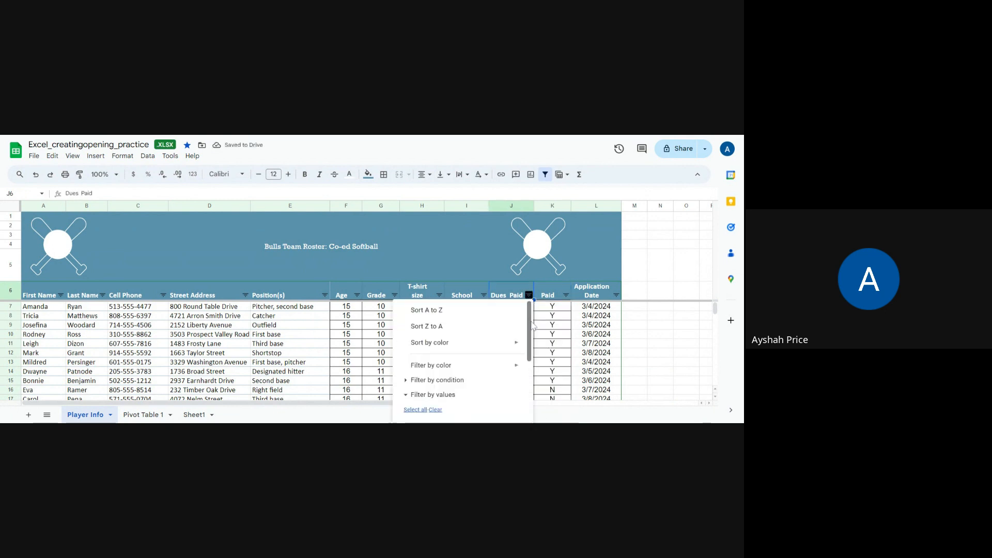
{"action": "left_click_drag", "start_coordinate": [532, 330], "coordinate": [529, 380]}
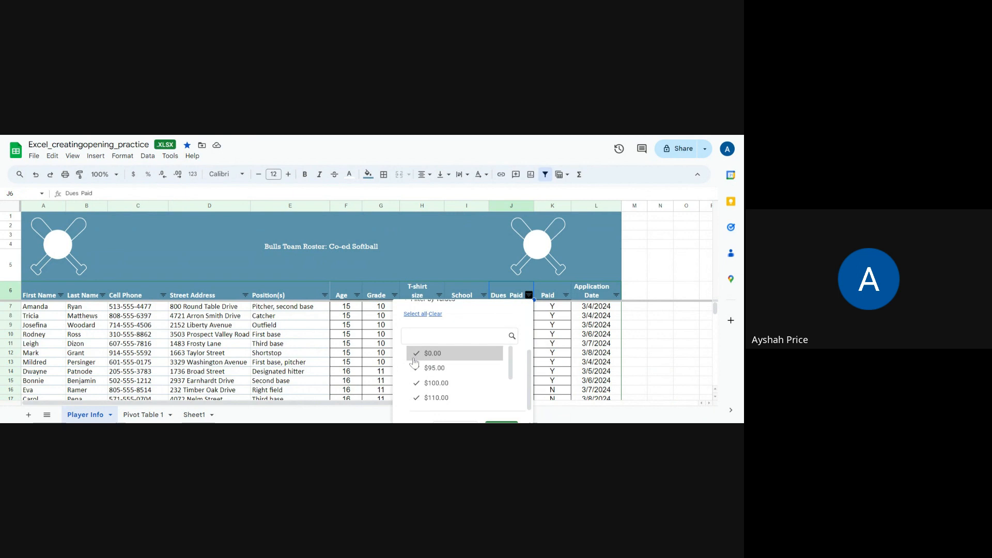
{"action": "scroll", "coordinate": [472, 362], "scroll_direction": "down", "scroll_amount": 3}
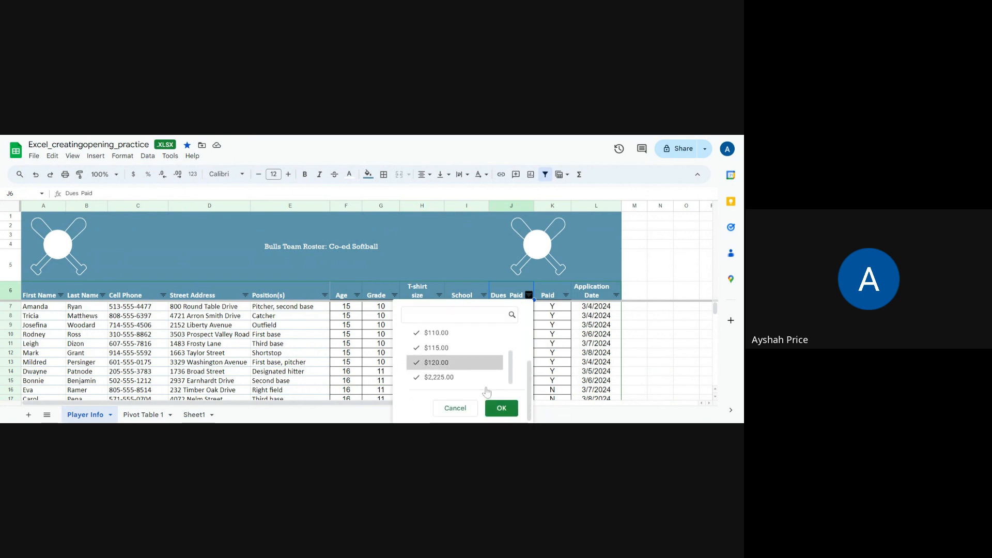
{"action": "left_click", "coordinate": [500, 408]}
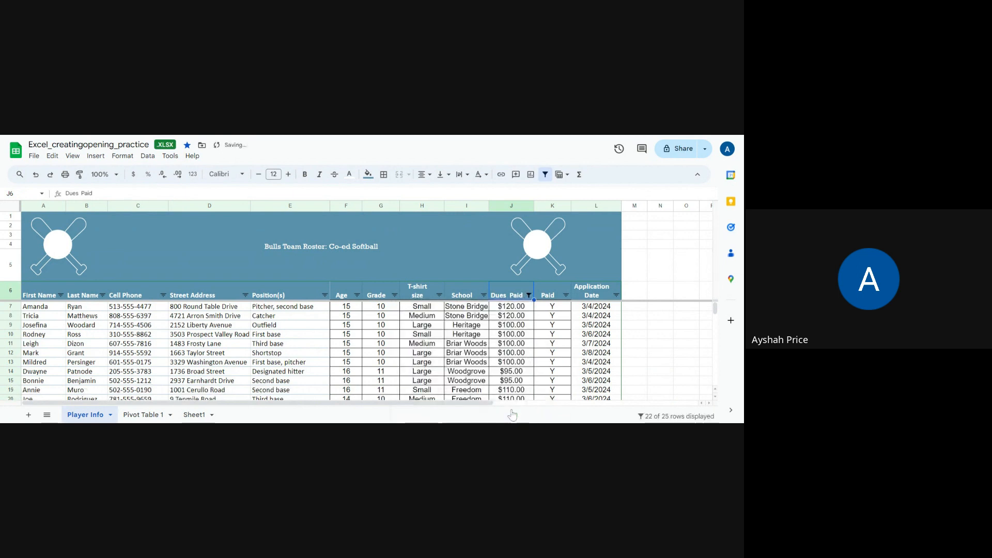
Reset the Dues Paid filter by selecting all of its values again
{"action": "left_click", "coordinate": [529, 295]}
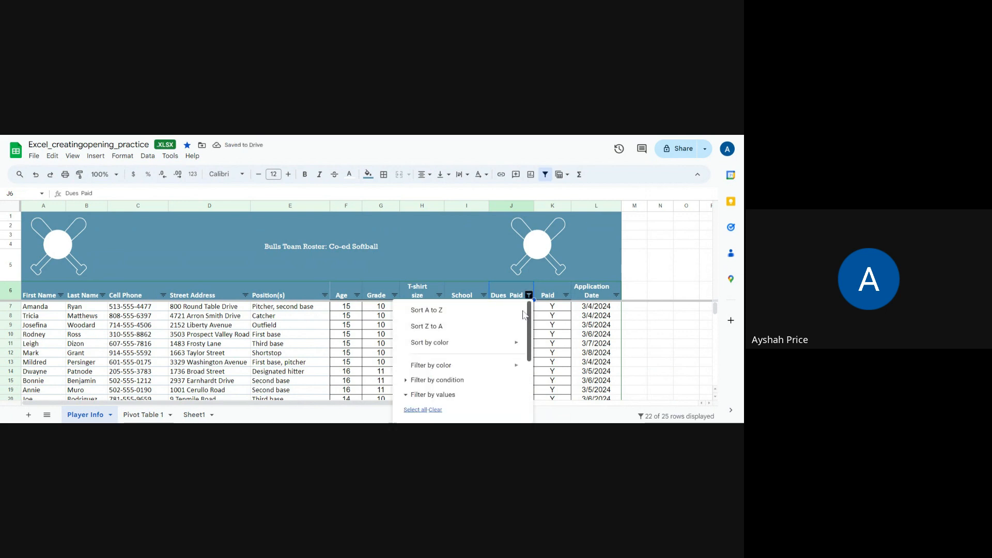
{"action": "left_click_drag", "start_coordinate": [528, 324], "coordinate": [533, 386]}
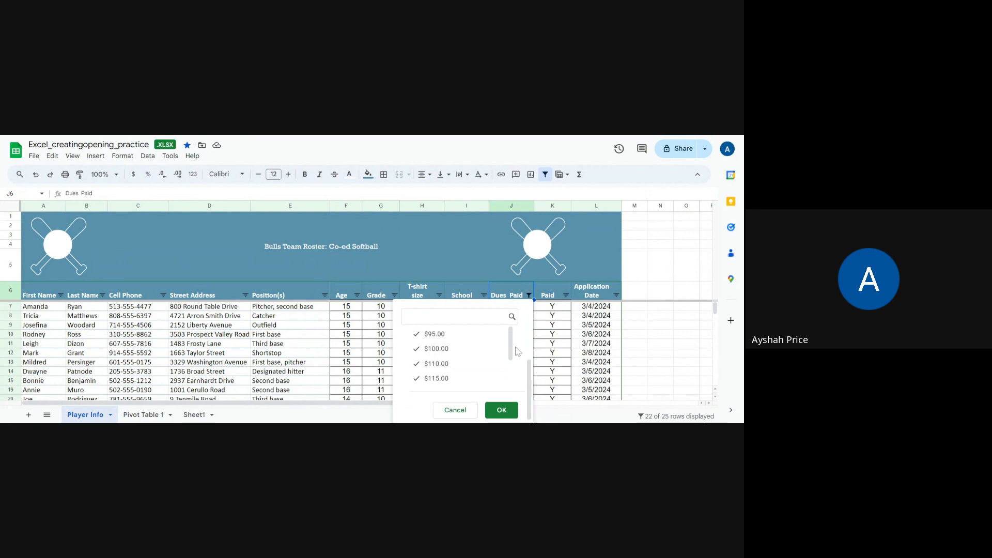
{"action": "scroll", "coordinate": [509, 351], "scroll_direction": "up", "scroll_amount": 3}
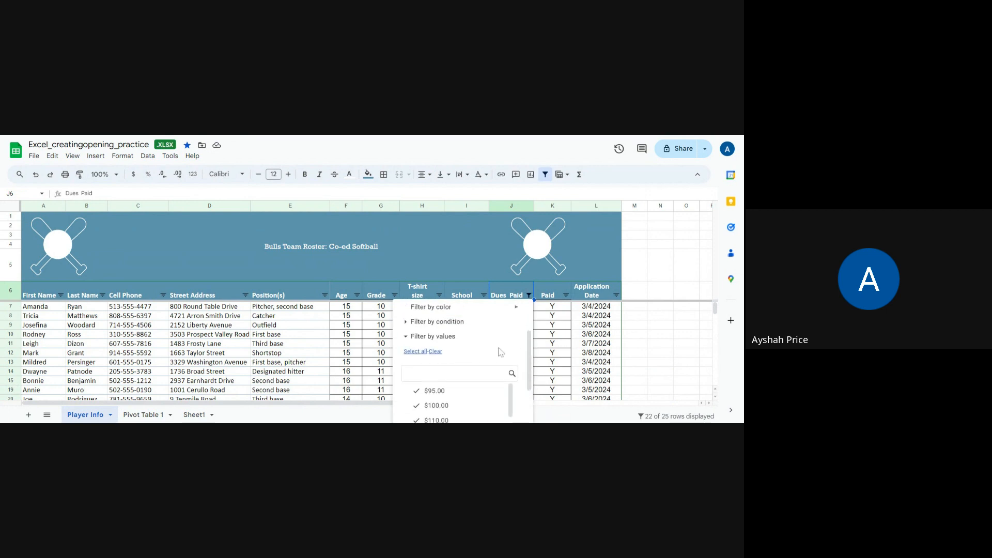
{"action": "left_click", "coordinate": [436, 352]}
{"action": "left_click", "coordinate": [415, 352]}
{"action": "scroll", "coordinate": [460, 370], "scroll_direction": "down", "scroll_amount": 3}
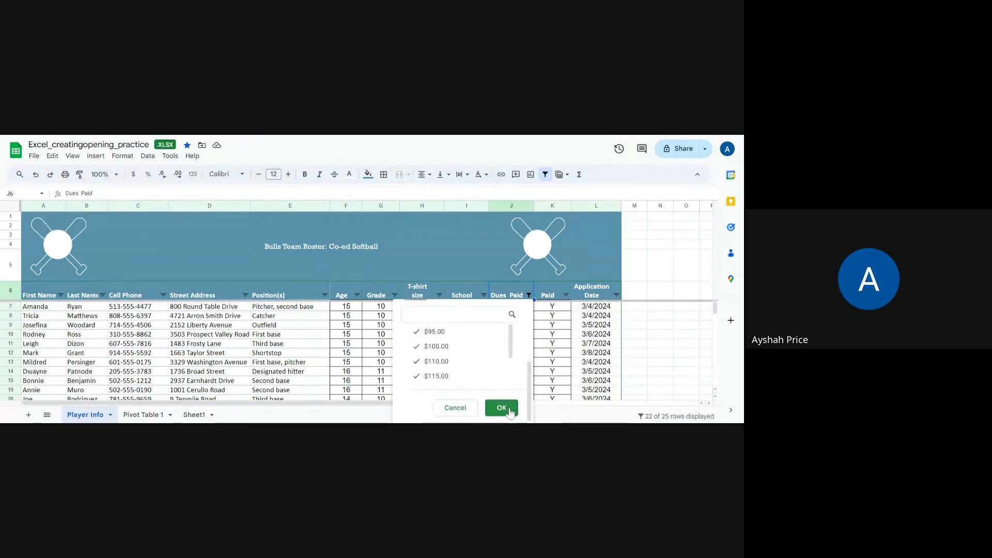
{"action": "left_click", "coordinate": [501, 408]}
{"action": "left_click", "coordinate": [474, 353]}
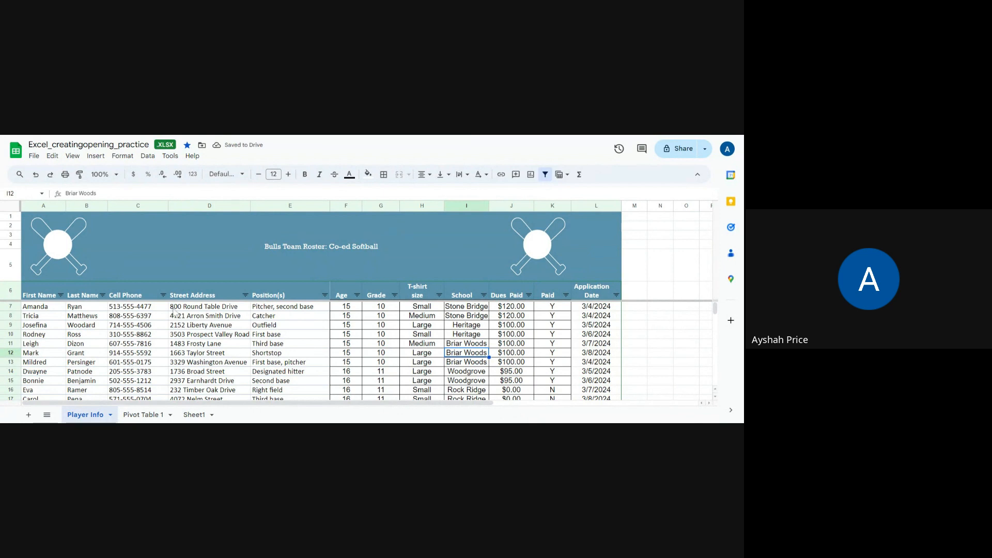
Try sorting the sheet by the Last Name column from A to Z, and undo that sort
{"action": "left_click", "coordinate": [75, 309]}
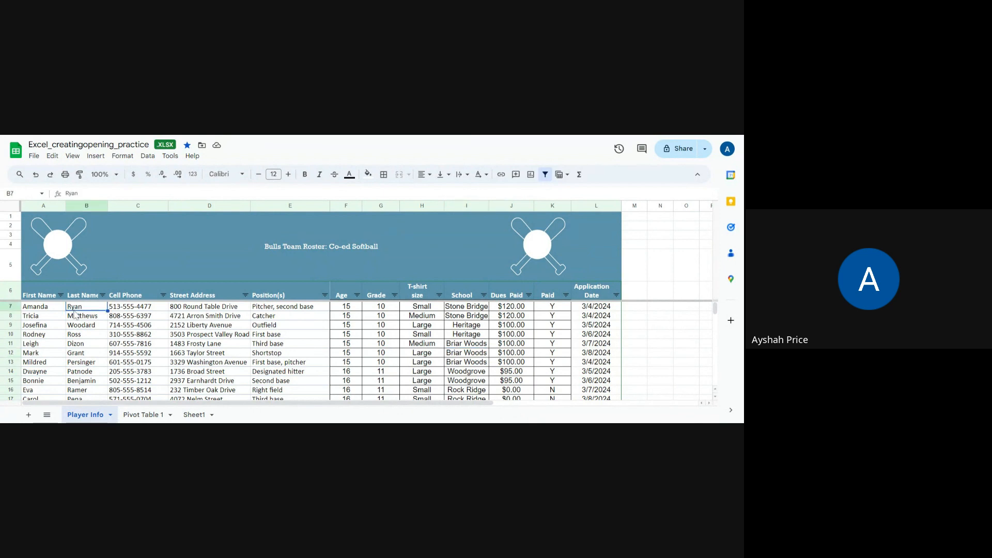
{"action": "right_click", "coordinate": [75, 314]}
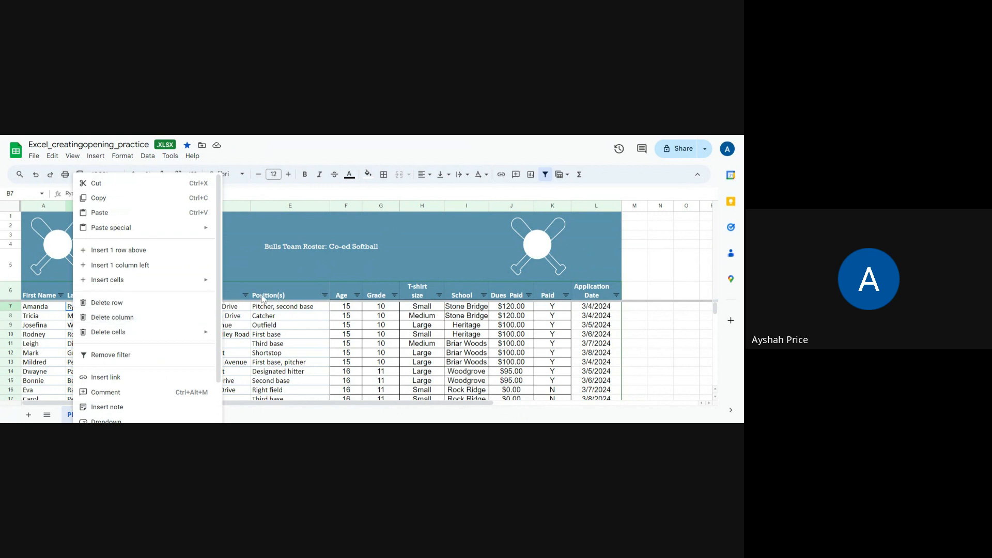
{"action": "left_click", "coordinate": [256, 325]}
{"action": "left_click", "coordinate": [98, 308]}
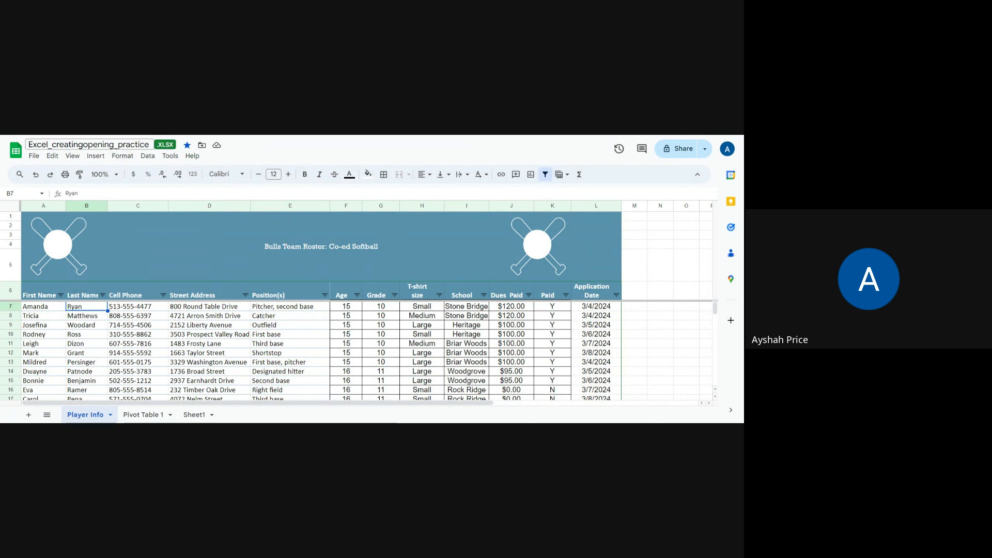
{"action": "left_click", "coordinate": [143, 157]}
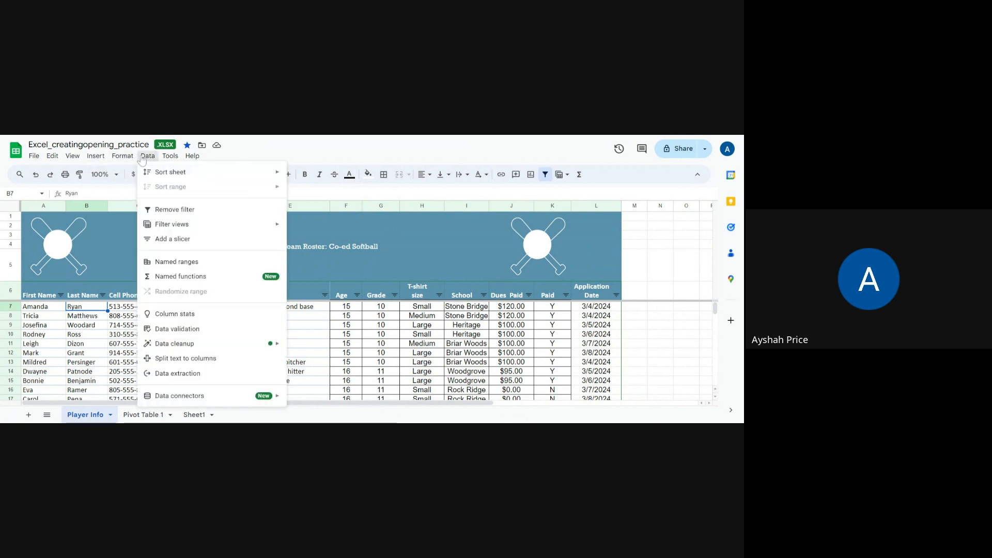
{"action": "mouse_move", "coordinate": [163, 177]}
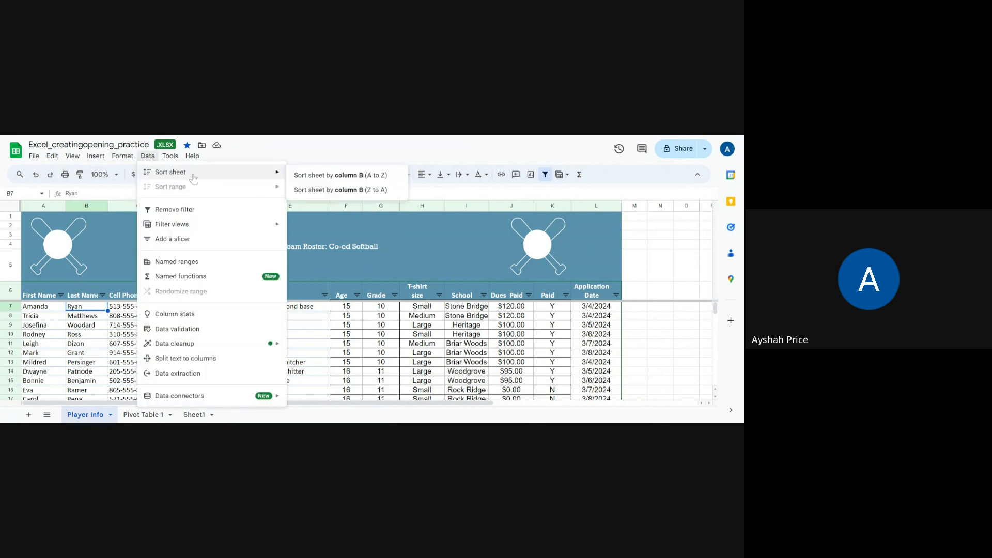
{"action": "left_click", "coordinate": [337, 176]}
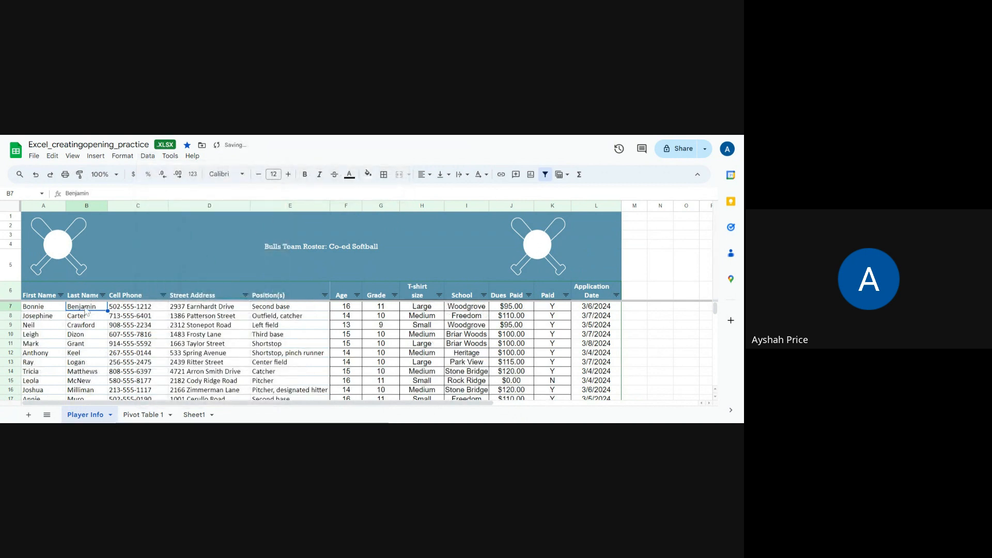
{"action": "left_click", "coordinate": [35, 175]}
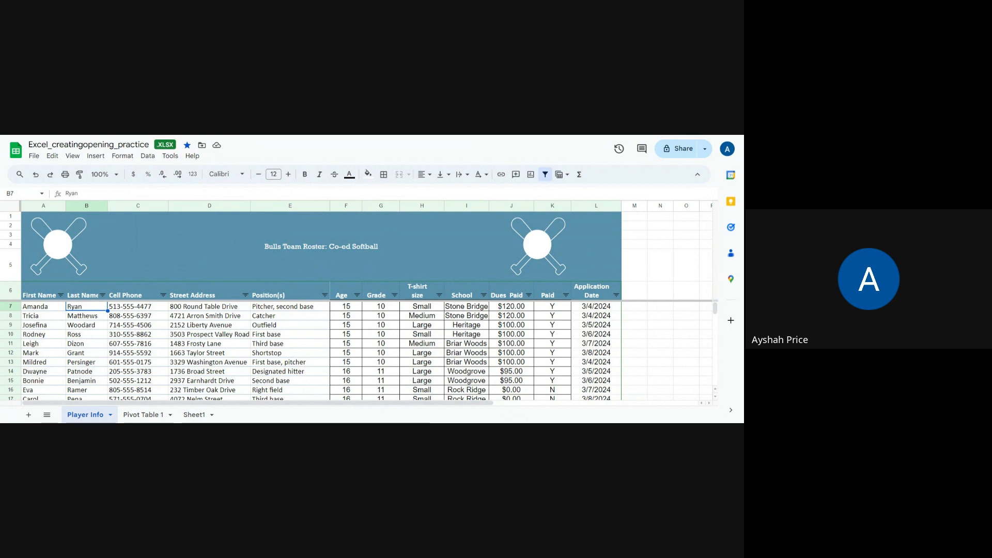
Sort the whole roster sheet alphabetically by last name, column B from A to Z
{"action": "left_click", "coordinate": [90, 311]}
{"action": "left_click", "coordinate": [90, 308]}
{"action": "left_click", "coordinate": [145, 157]}
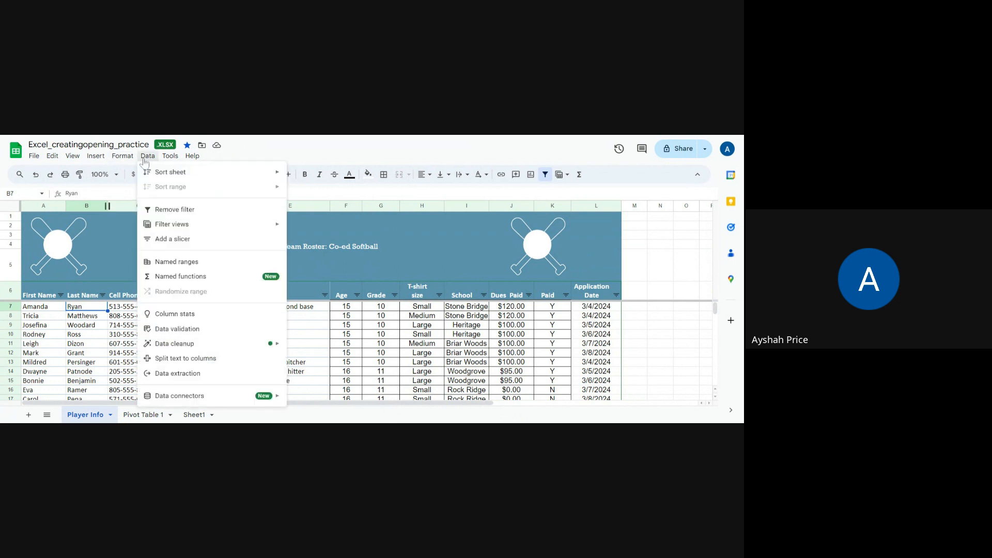
{"action": "mouse_move", "coordinate": [158, 175]}
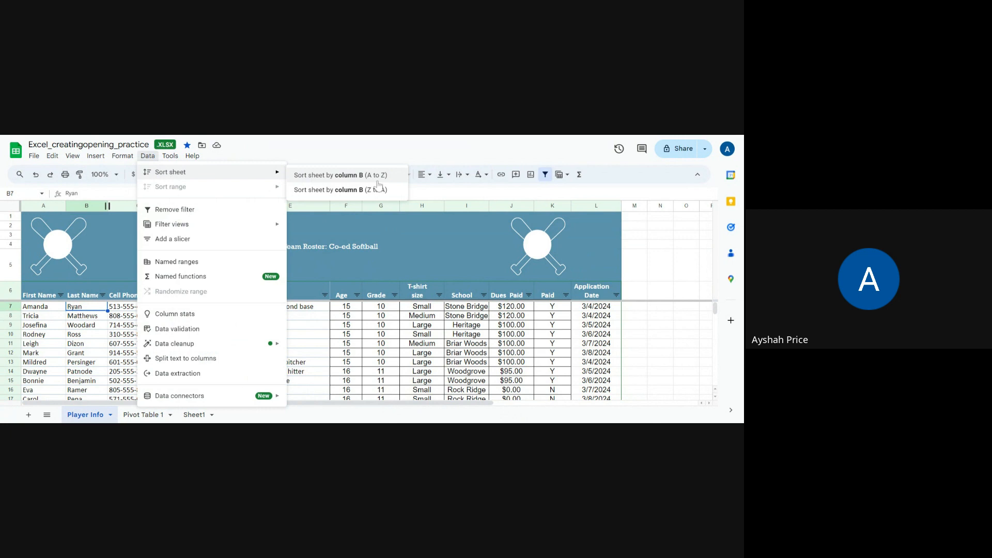
{"action": "left_click", "coordinate": [345, 176]}
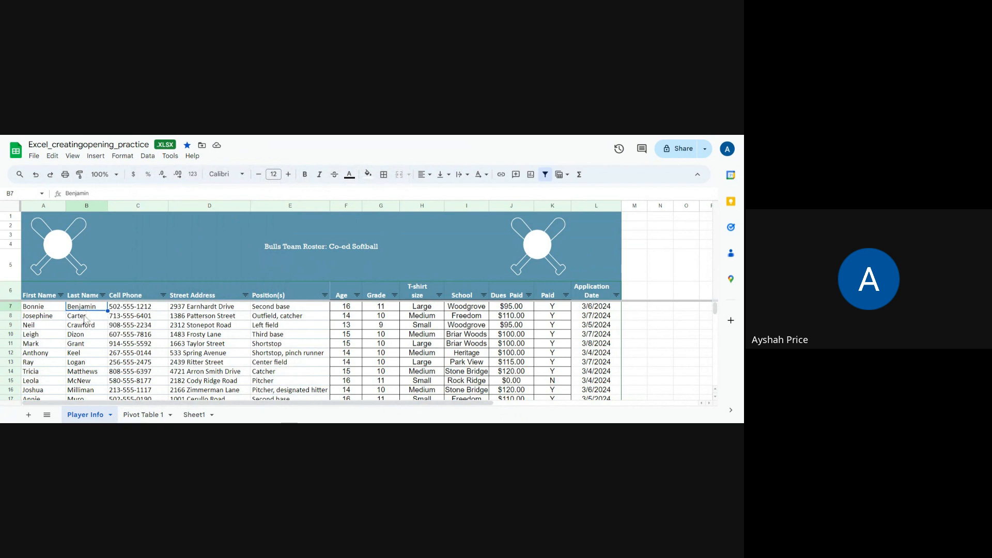
Look through the sorted roster down to its last rows and check the details in each player's row
{"action": "scroll", "coordinate": [86, 319], "scroll_direction": "down", "scroll_amount": 5}
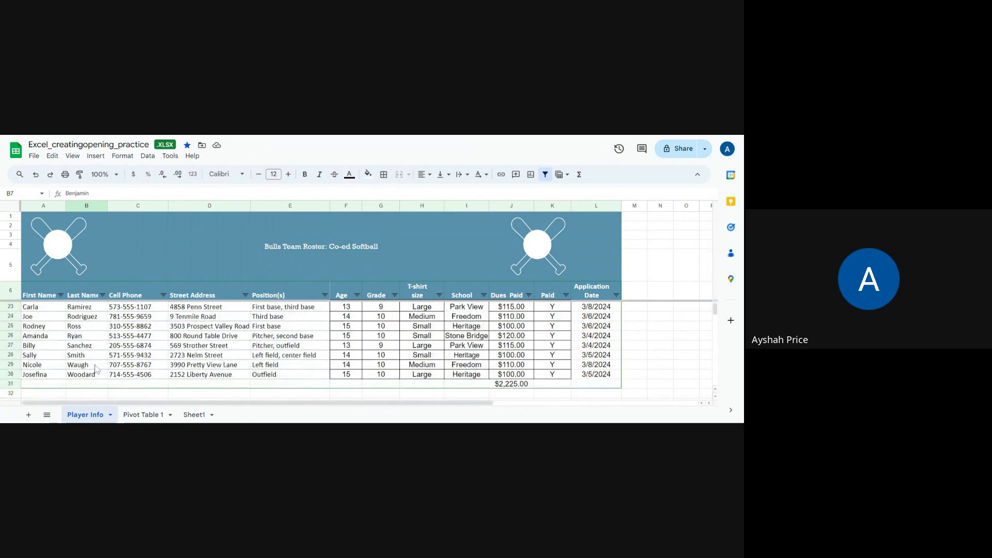
{"action": "scroll", "coordinate": [95, 370], "scroll_direction": "up", "scroll_amount": 5}
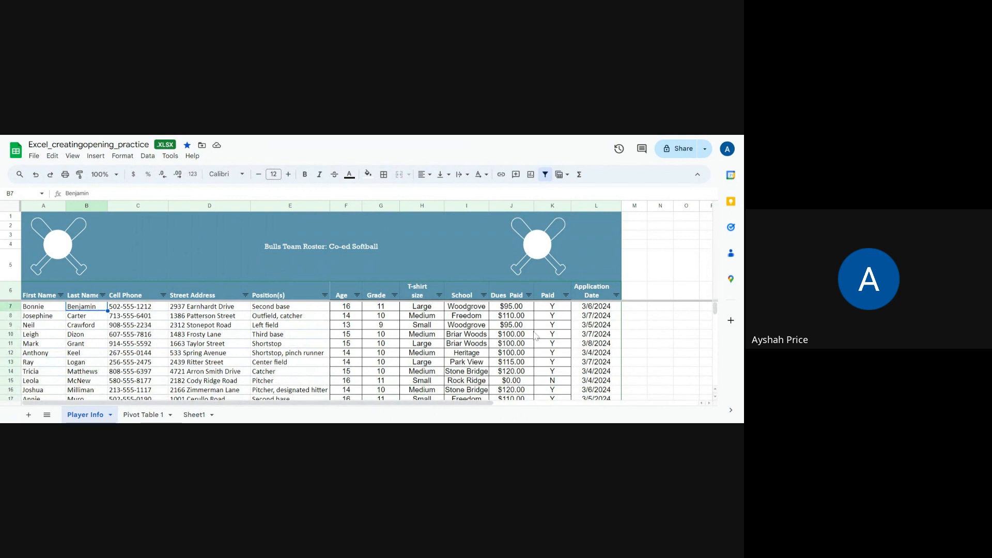
{"action": "scroll", "coordinate": [523, 354], "scroll_direction": "down", "scroll_amount": 2}
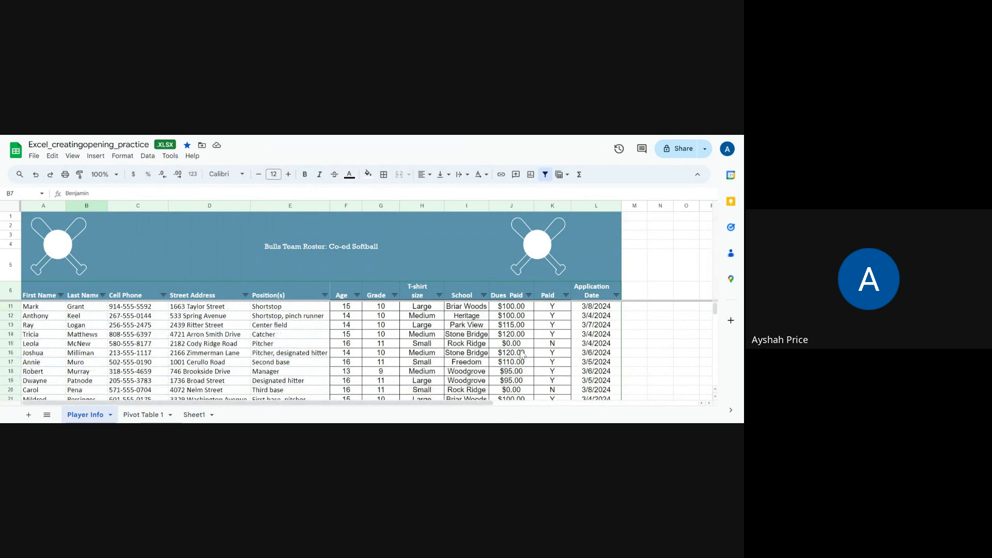
{"action": "scroll", "coordinate": [529, 353], "scroll_direction": "up", "scroll_amount": 1}
{"action": "scroll", "coordinate": [533, 353], "scroll_direction": "up", "scroll_amount": 1}
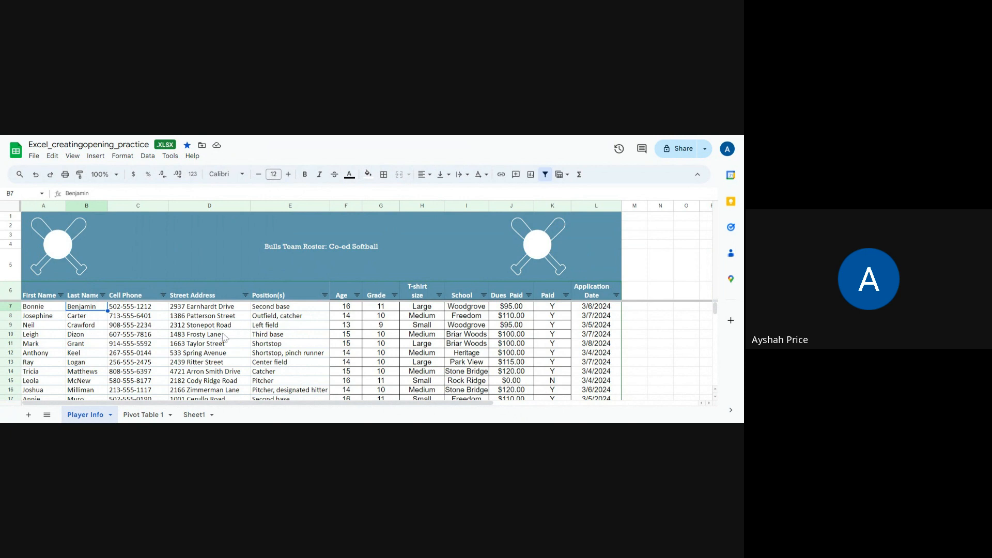
{"action": "scroll", "coordinate": [225, 338], "scroll_direction": "down", "scroll_amount": 4}
{"action": "scroll", "coordinate": [224, 338], "scroll_direction": "up", "scroll_amount": 4}
Move Sheet1 ahead of the Pivot Table 1 sheet and return to the Player Info sheet
{"action": "right_click", "coordinate": [152, 418]}
{"action": "left_click", "coordinate": [170, 416]}
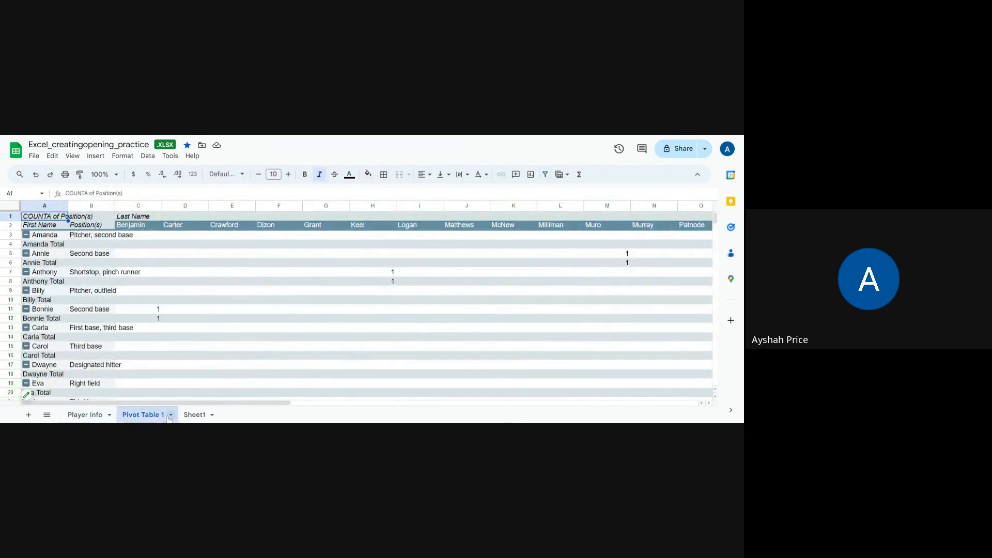
{"action": "left_click", "coordinate": [170, 416]}
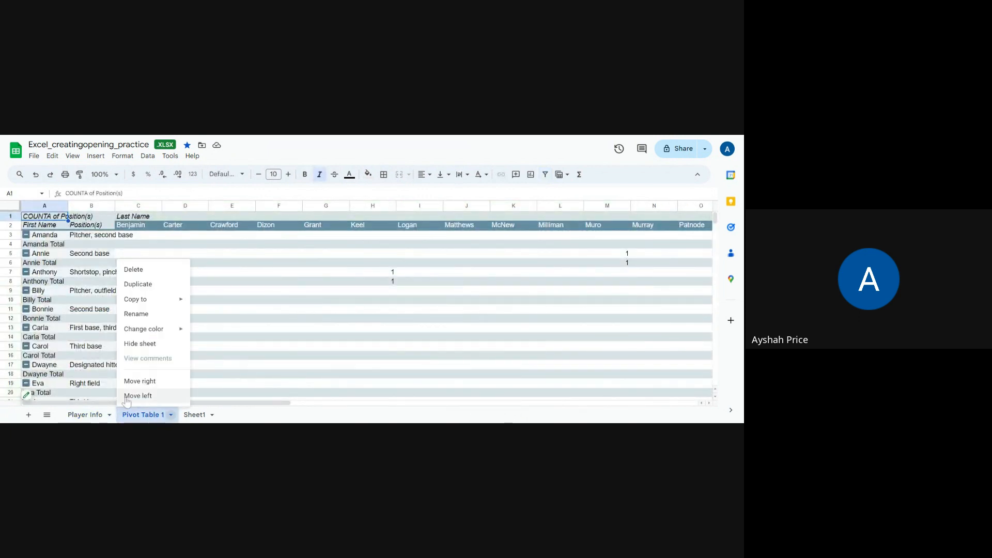
{"action": "left_click", "coordinate": [201, 418]}
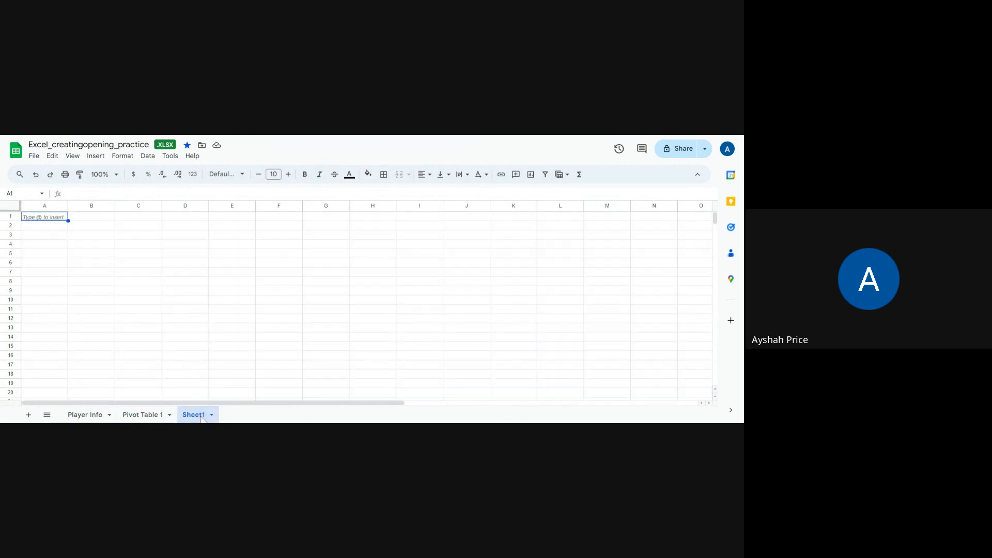
{"action": "left_click_drag", "start_coordinate": [201, 418], "coordinate": [150, 418]}
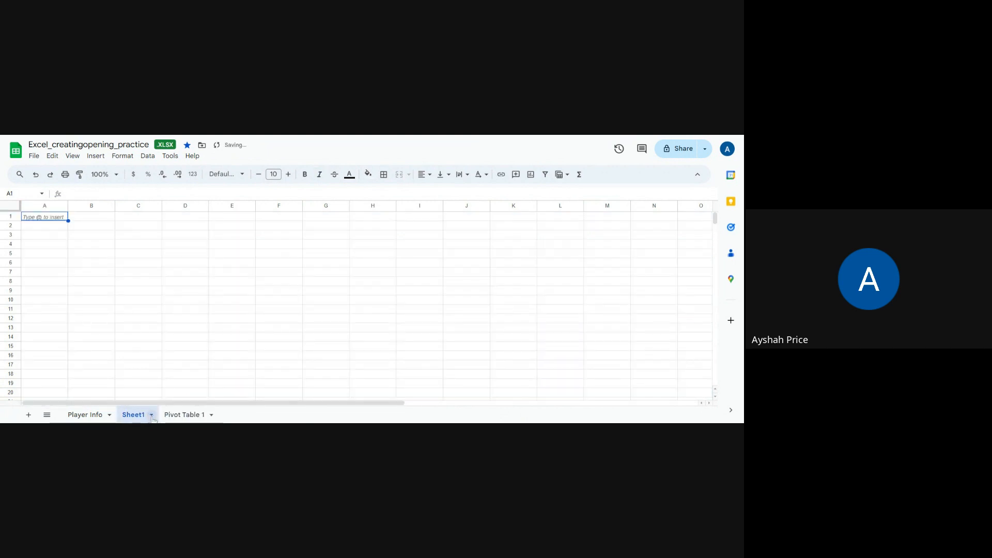
{"action": "left_click", "coordinate": [85, 415]}
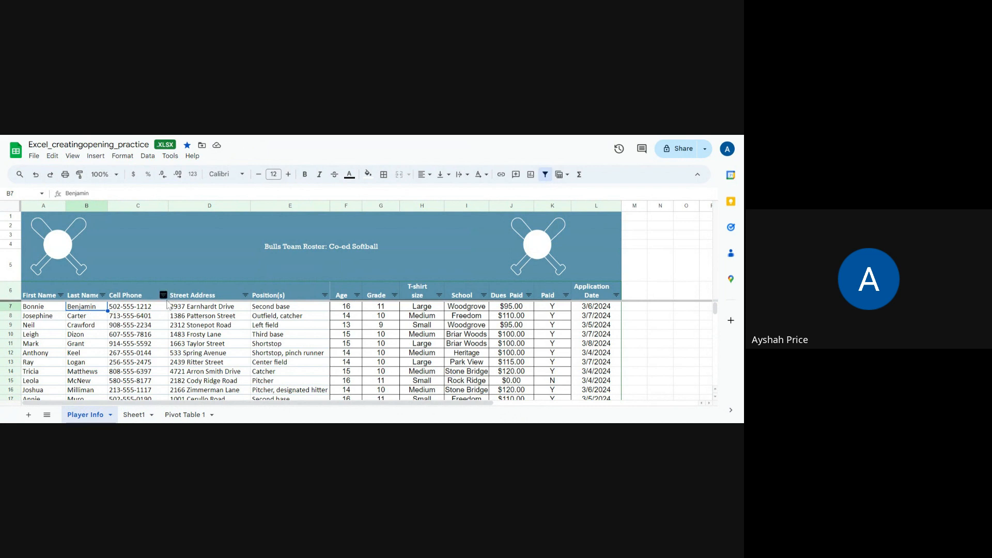
Filter the Position(s) column by condition to show only rows whose text contains "pitcher"
{"action": "left_click", "coordinate": [269, 307]}
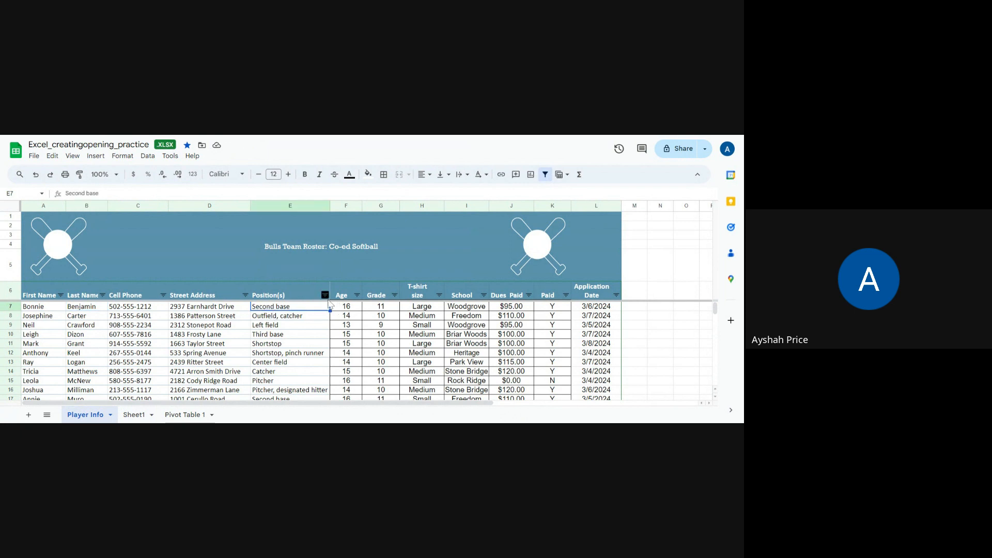
{"action": "left_click", "coordinate": [325, 296]}
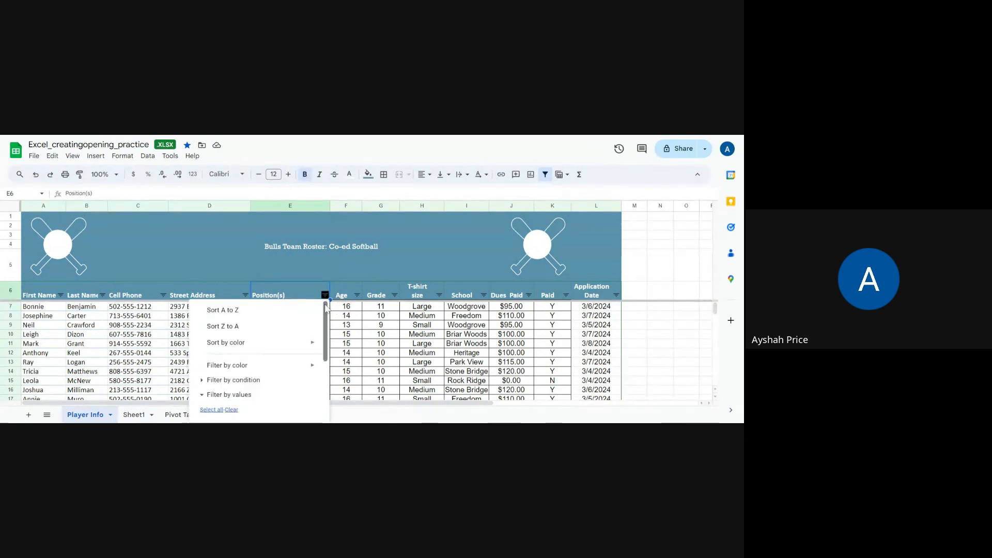
{"action": "mouse_move", "coordinate": [298, 369]}
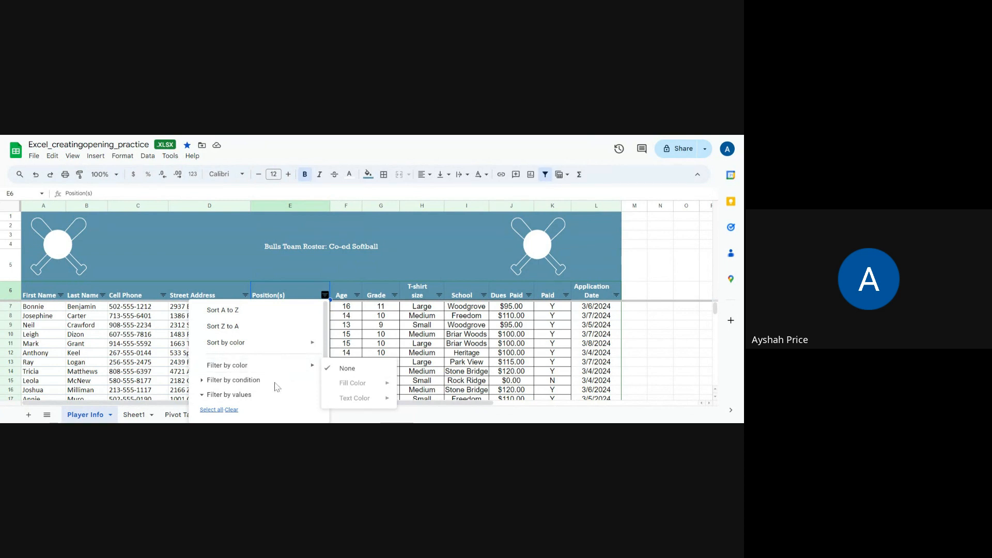
{"action": "left_click", "coordinate": [248, 382]}
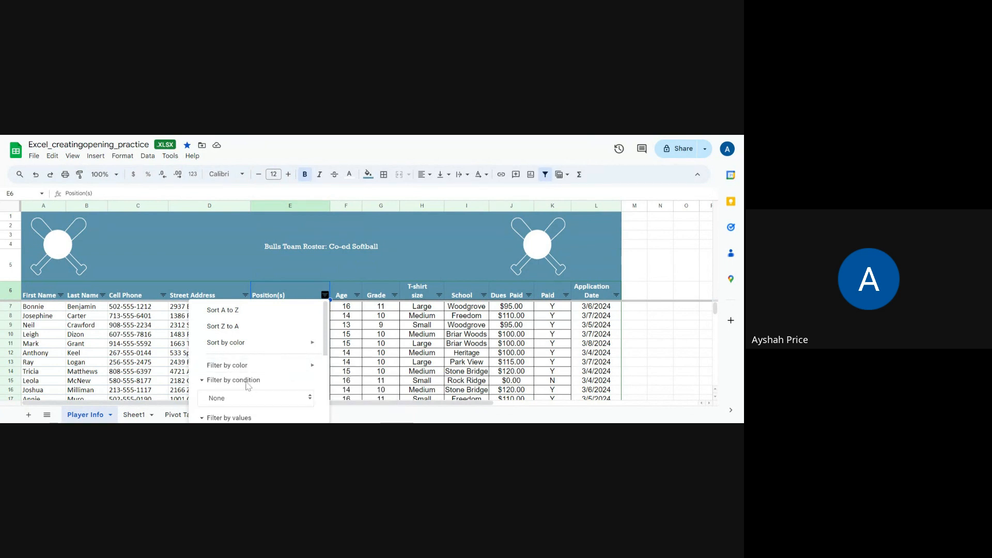
{"action": "scroll", "coordinate": [322, 369], "scroll_direction": "down", "scroll_amount": 1}
{"action": "scroll", "coordinate": [326, 362], "scroll_direction": "down", "scroll_amount": 1}
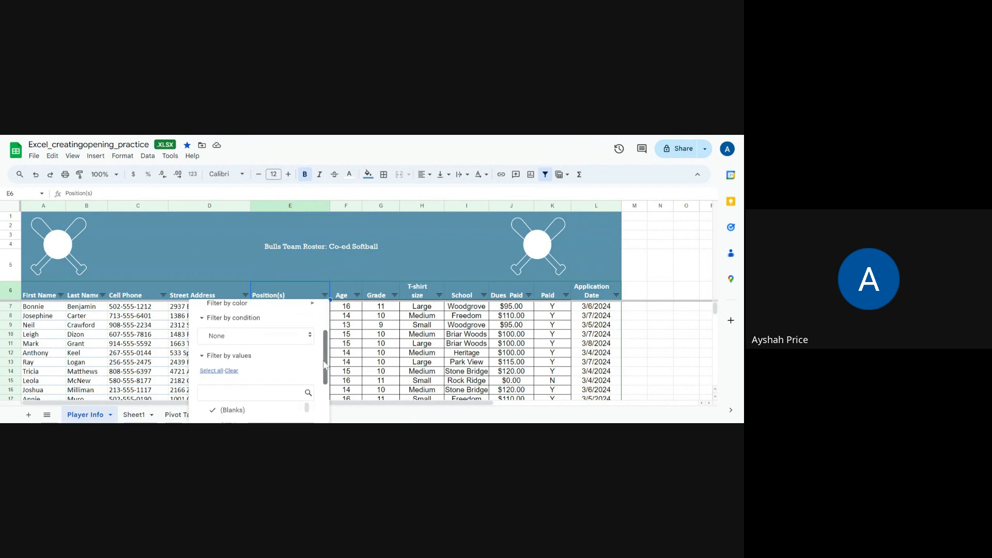
{"action": "left_click", "coordinate": [243, 340]}
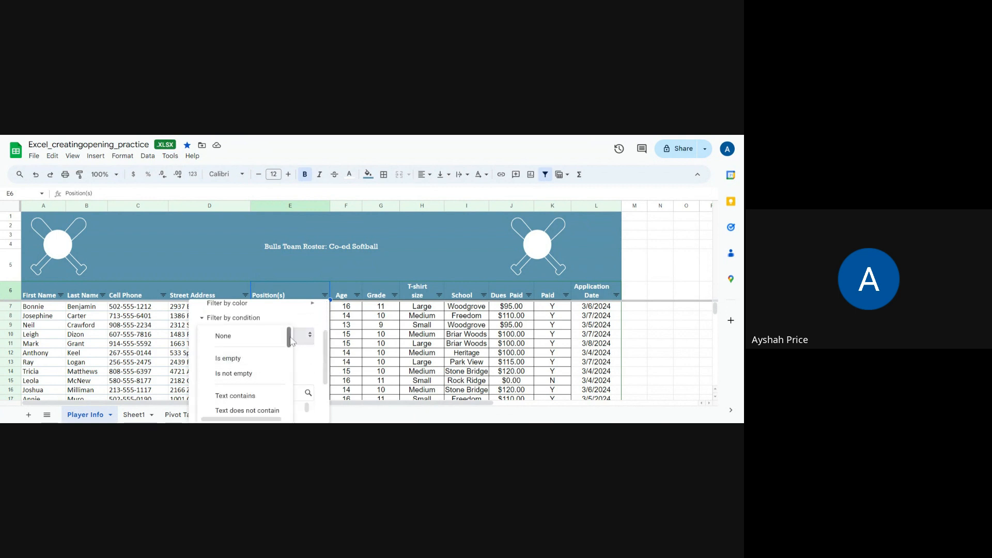
{"action": "left_click_drag", "start_coordinate": [291, 341], "coordinate": [292, 355]}
{"action": "left_click", "coordinate": [253, 350]}
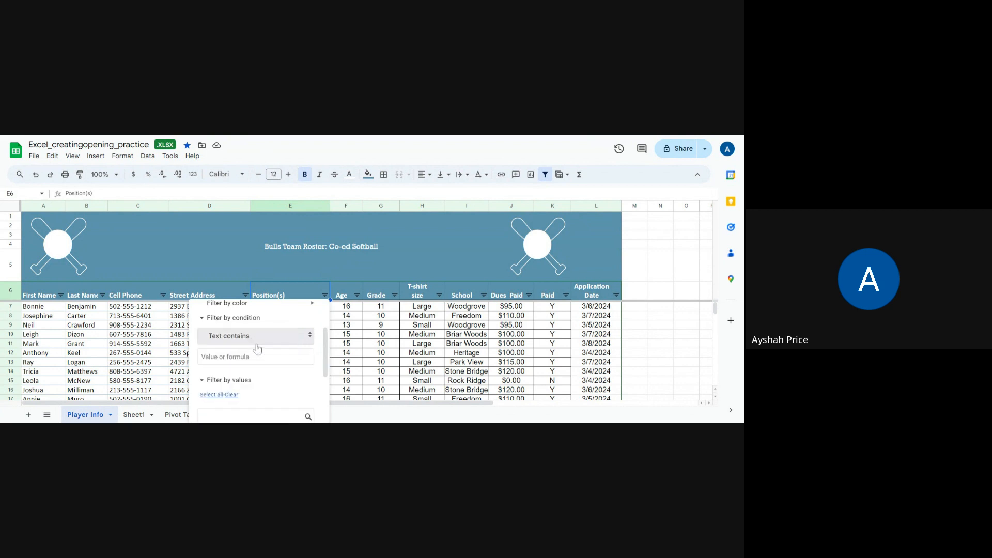
{"action": "left_click", "coordinate": [254, 355]}
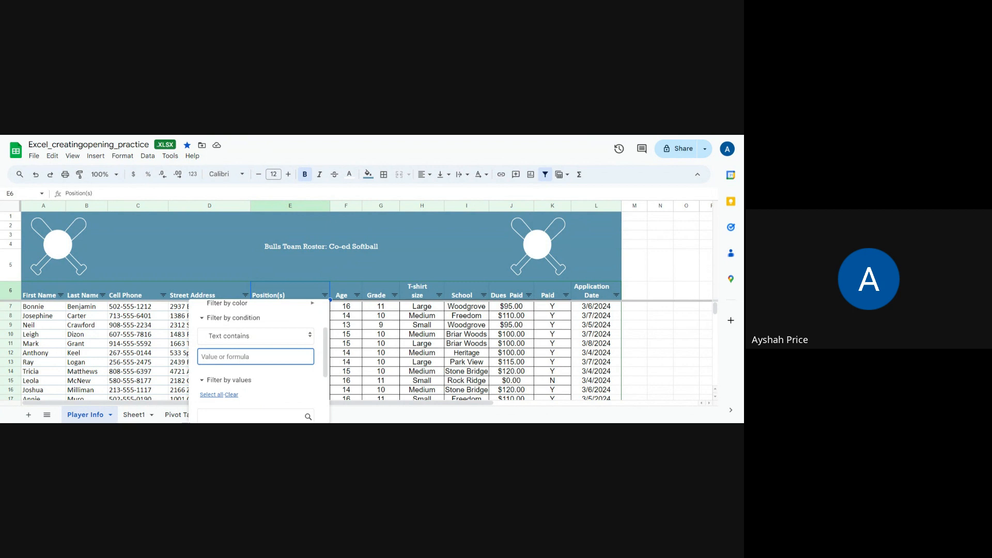
{"action": "type", "text": "pitcher"}
{"action": "scroll", "coordinate": [273, 373], "scroll_direction": "down", "scroll_amount": 5}
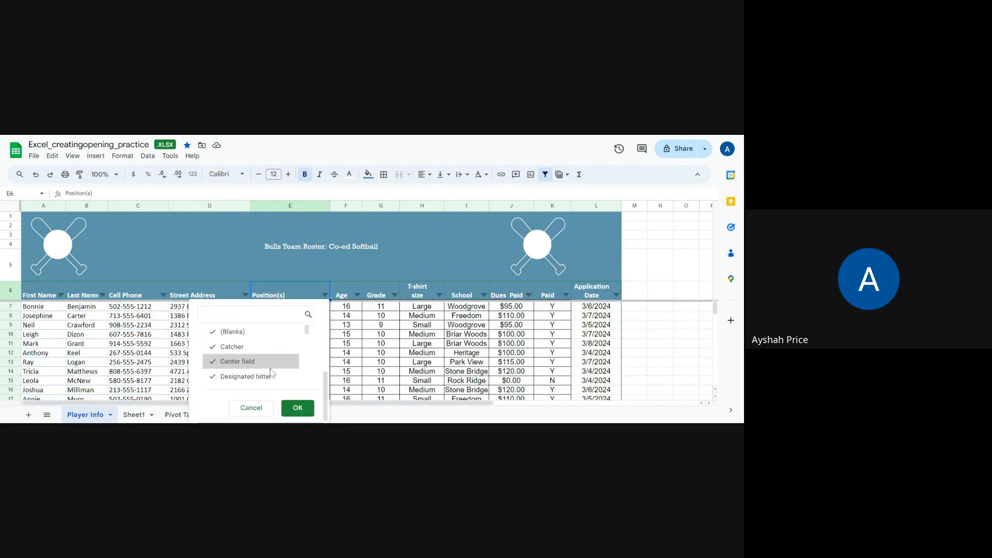
{"action": "left_click", "coordinate": [295, 408]}
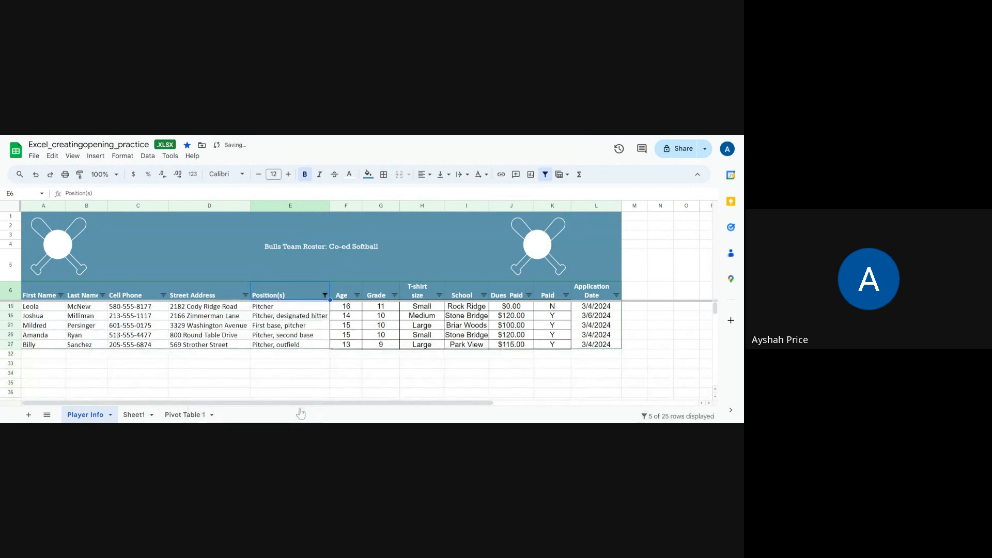
Select the filtered roster from the header row through row 27, A6:L27, and undo the Position(s) filter
{"action": "left_click", "coordinate": [26, 295]}
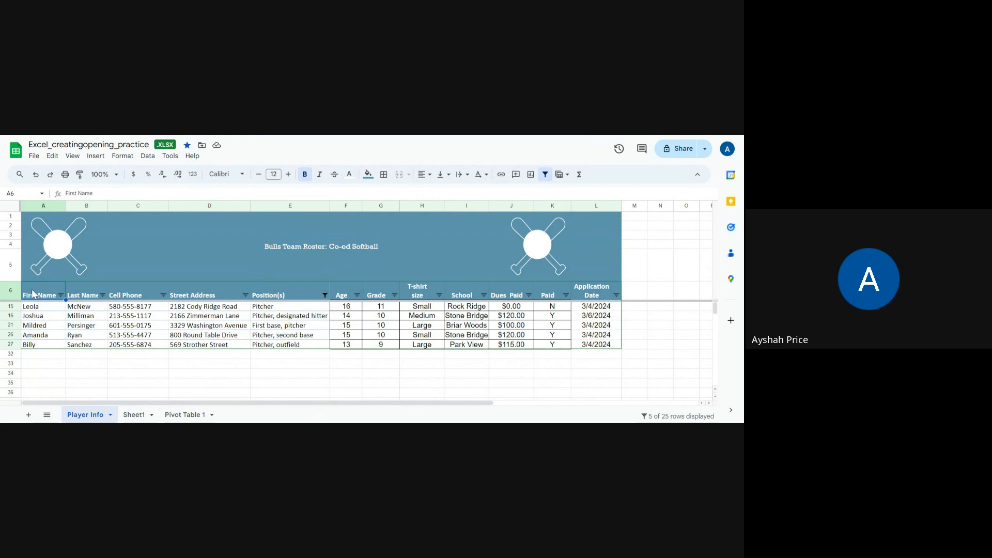
{"action": "left_click_drag", "start_coordinate": [29, 295], "coordinate": [608, 348]}
{"action": "left_click", "coordinate": [226, 374]}
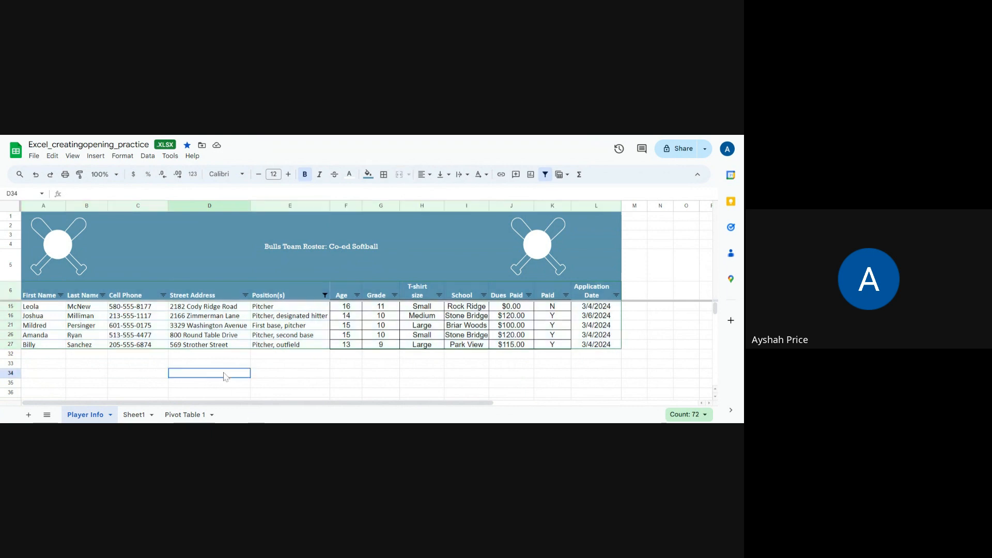
{"action": "left_click_drag", "start_coordinate": [41, 299], "coordinate": [473, 281]}
{"action": "left_click_drag", "start_coordinate": [541, 280], "coordinate": [614, 347]}
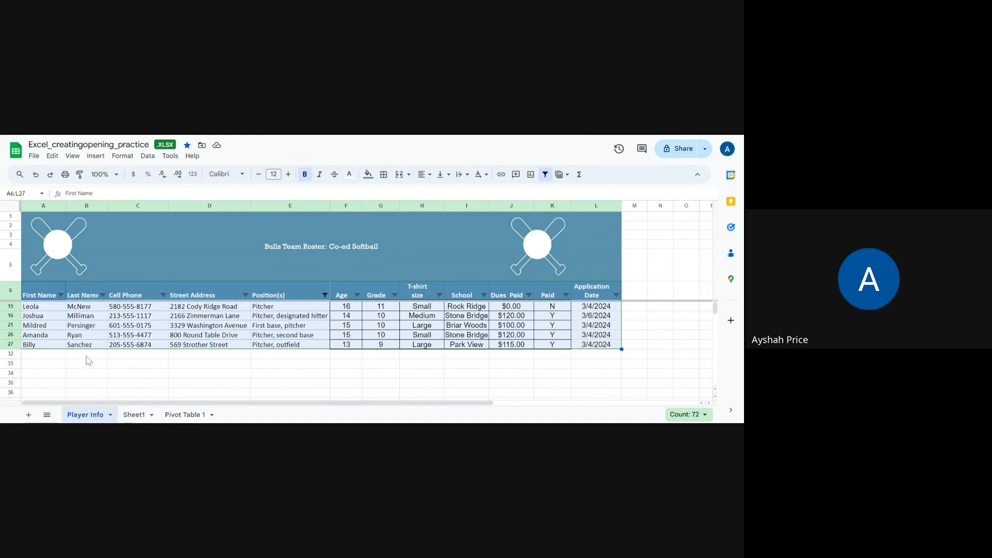
{"action": "left_click", "coordinate": [34, 175]}
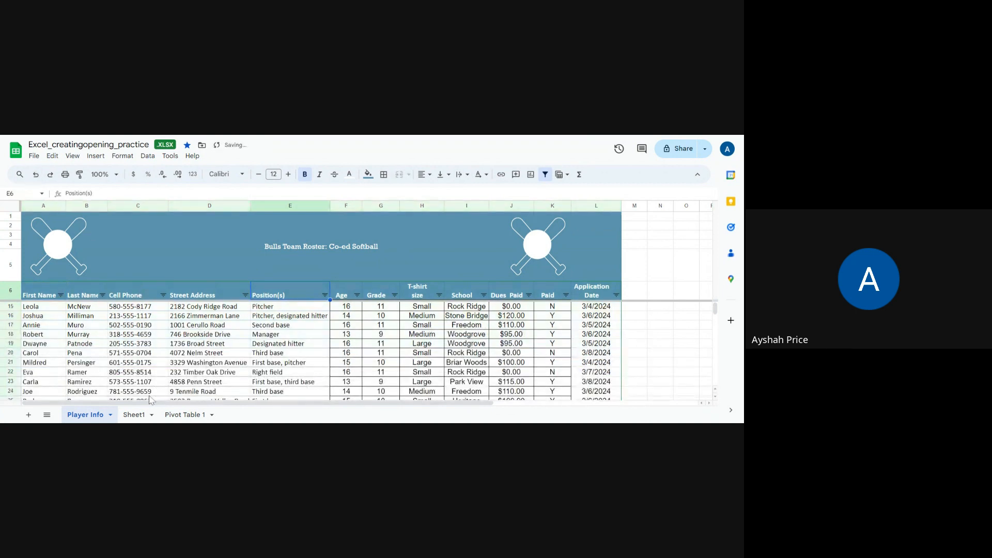
Copy the Player Info sheet to a new spreadsheet and dismiss the copy notice
{"action": "left_click", "coordinate": [110, 416]}
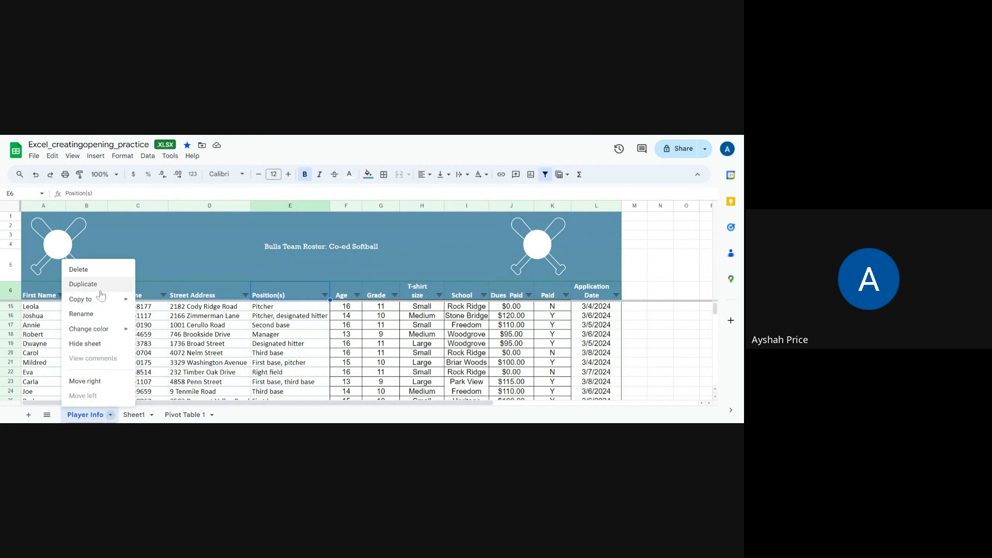
{"action": "mouse_move", "coordinate": [102, 305]}
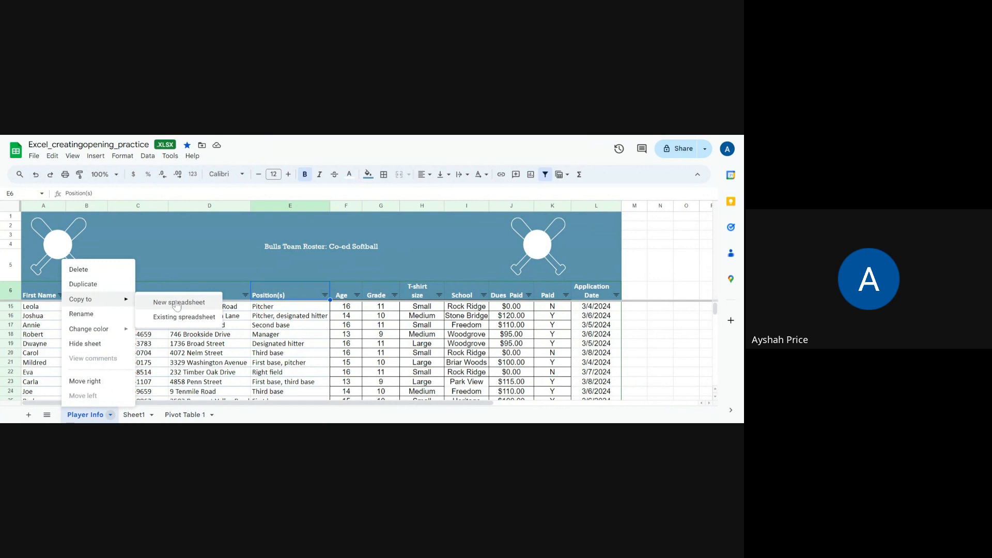
{"action": "left_click", "coordinate": [176, 304]}
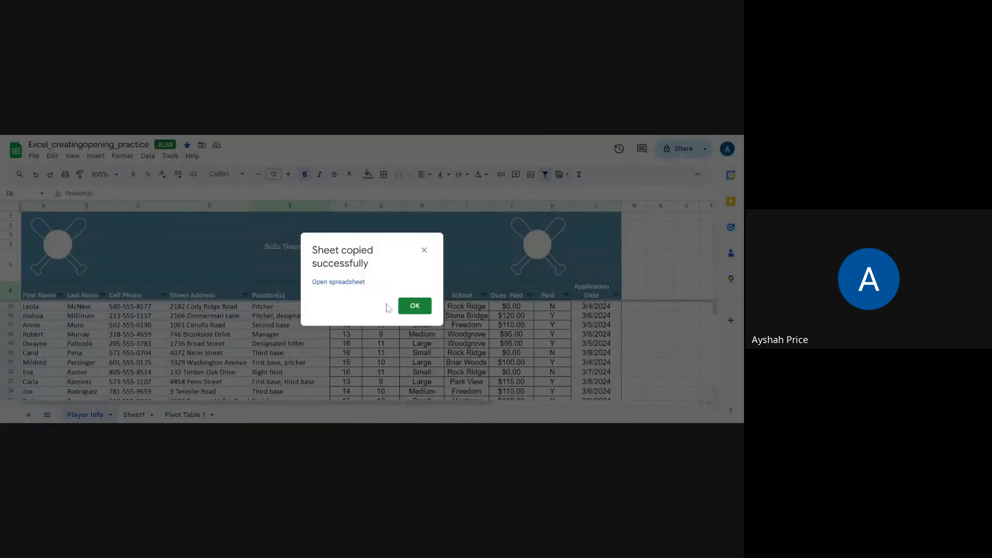
{"action": "left_click", "coordinate": [425, 251]}
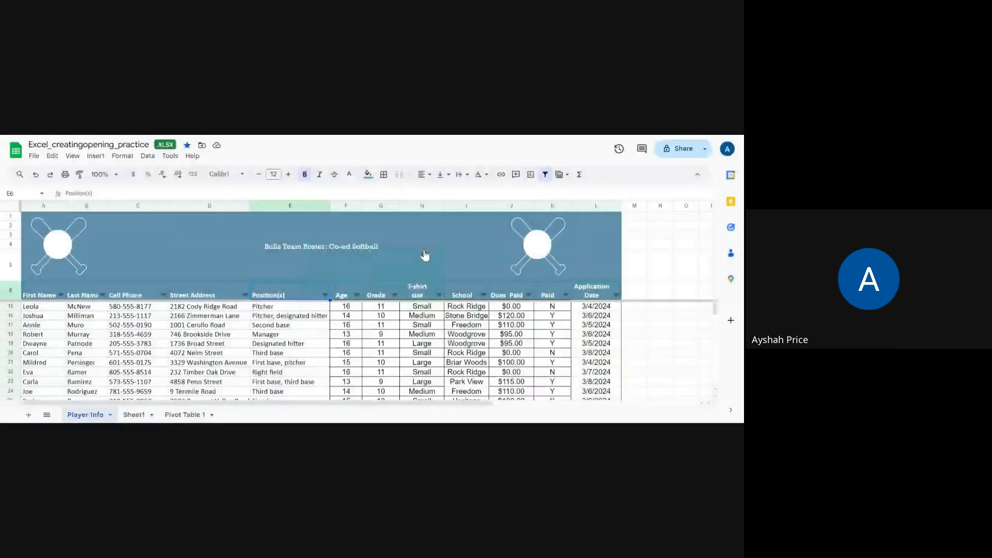
Duplicate the Player Info sheet within the workbook and rename the copy "Sort by Position"
{"action": "left_click", "coordinate": [109, 414]}
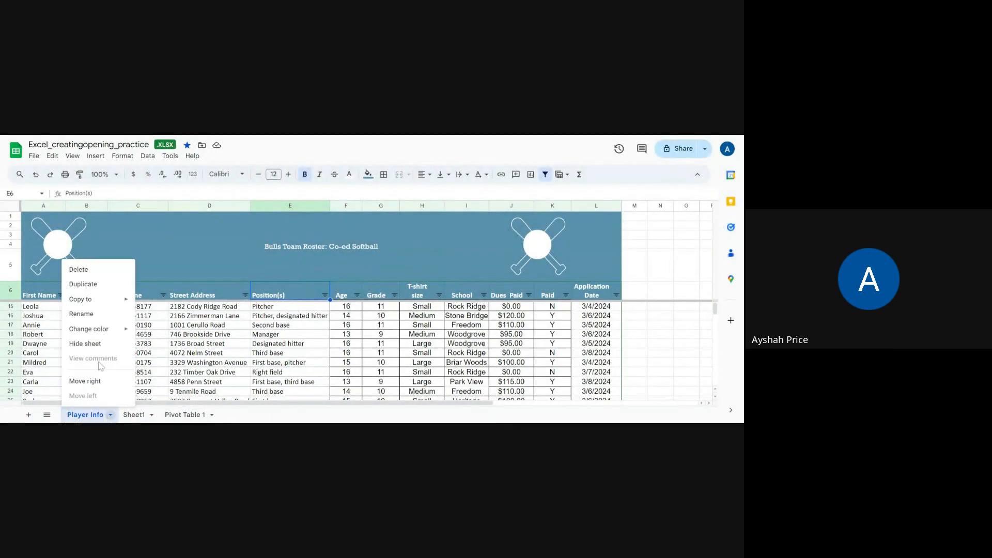
{"action": "left_click", "coordinate": [83, 284]}
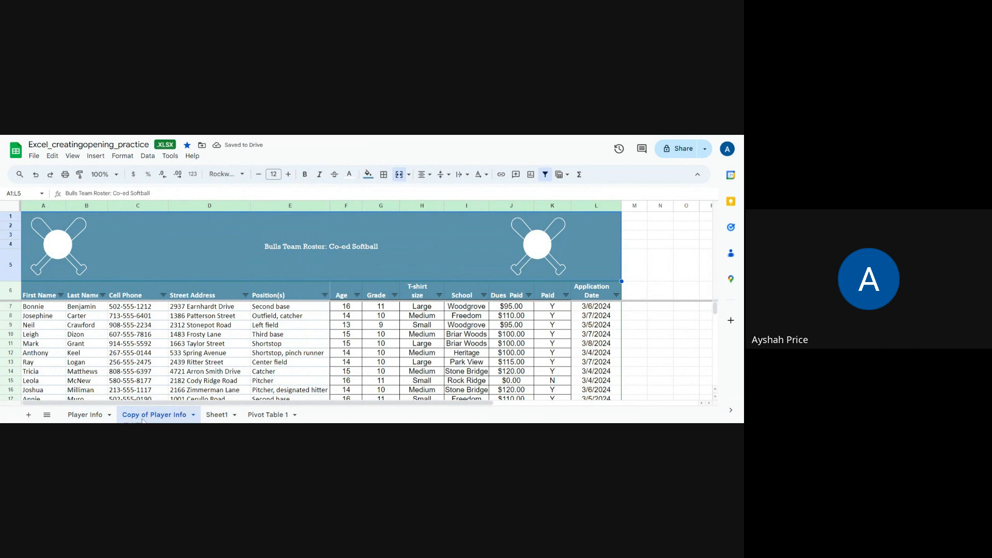
{"action": "right_click", "coordinate": [185, 417]}
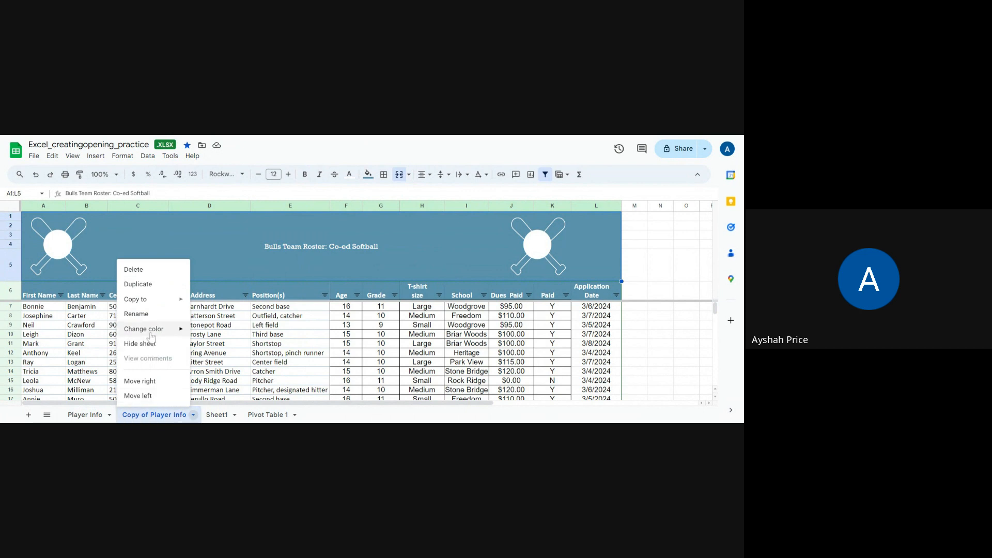
{"action": "left_click", "coordinate": [141, 315]}
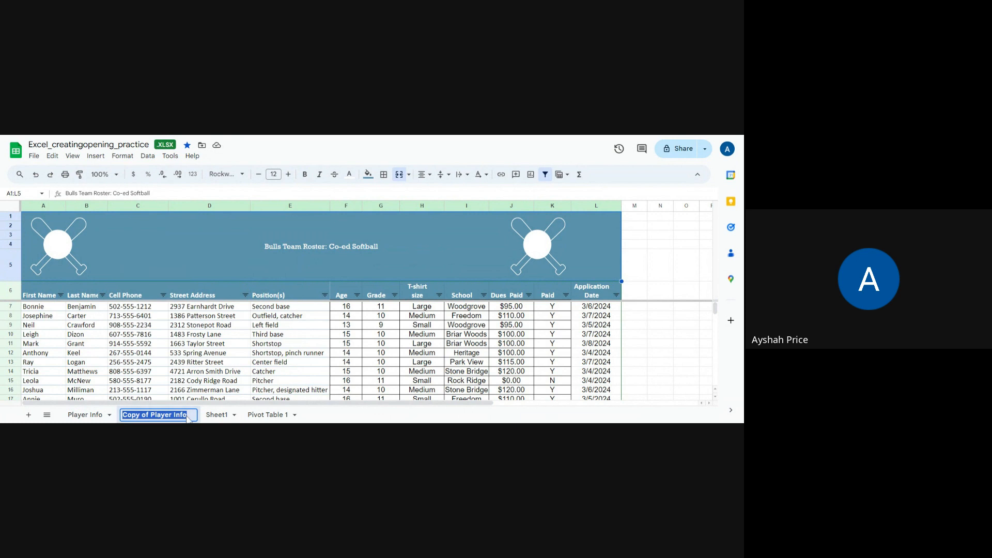
{"action": "type", "text": "S"}
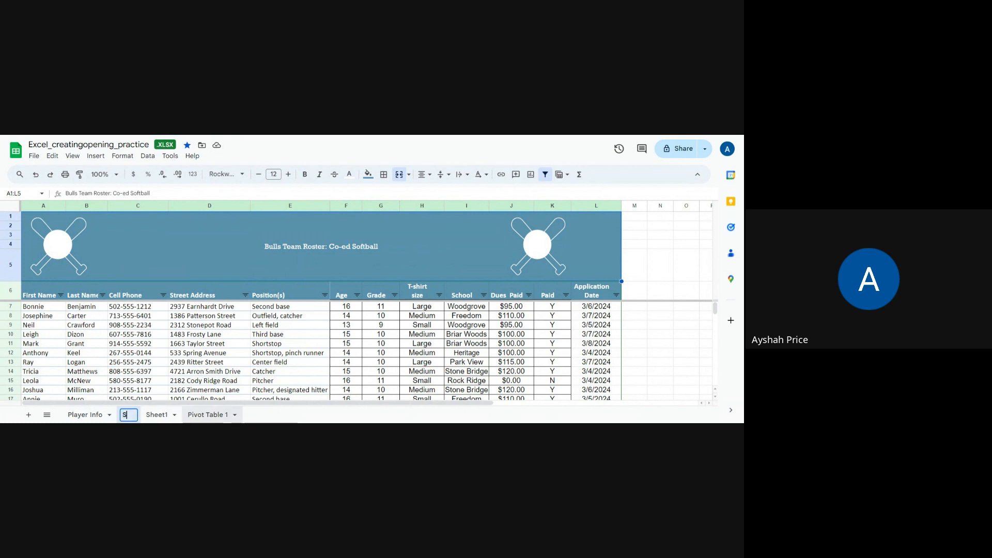
{"action": "type", "text": "ort by"}
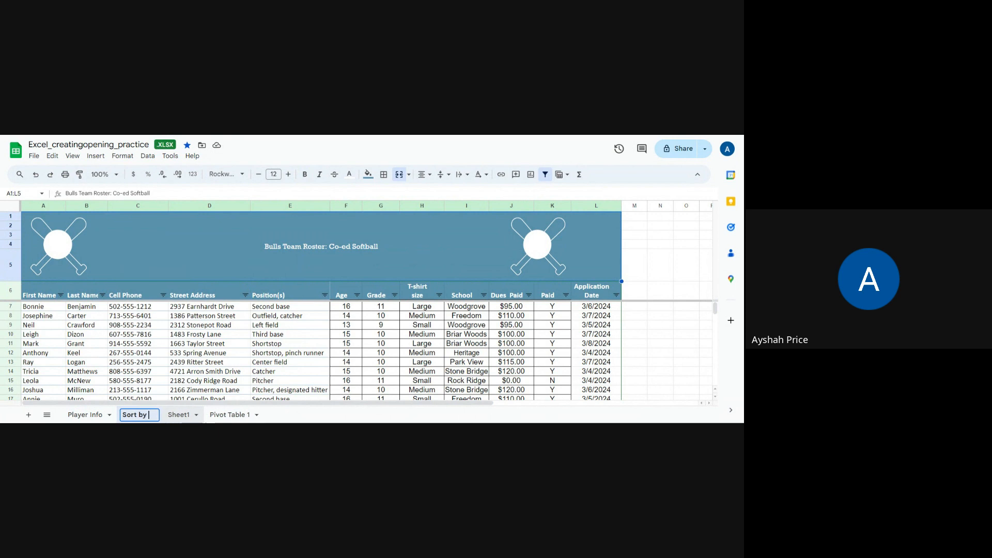
{"action": "type", "text": " Position"}
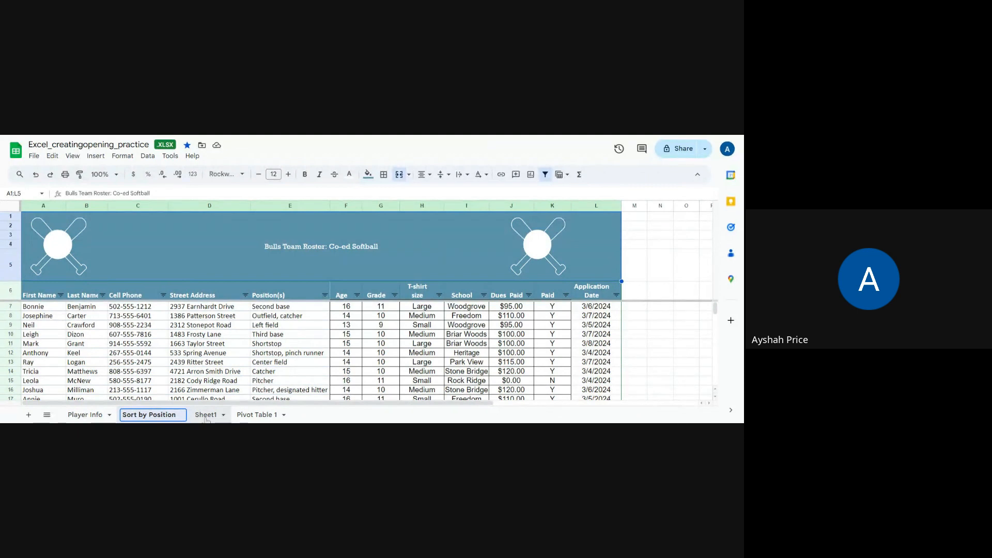
{"action": "left_click", "coordinate": [206, 416]}
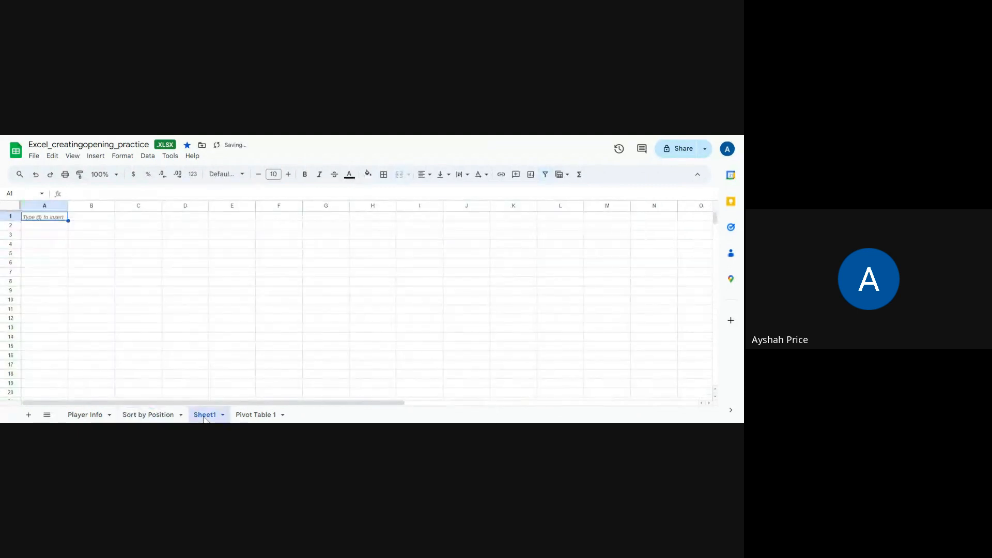
On the Sort by Position sheet, filter the Position(s) column with a Text contains condition to show only the pitchers
{"action": "left_click", "coordinate": [144, 420]}
{"action": "left_click", "coordinate": [93, 416]}
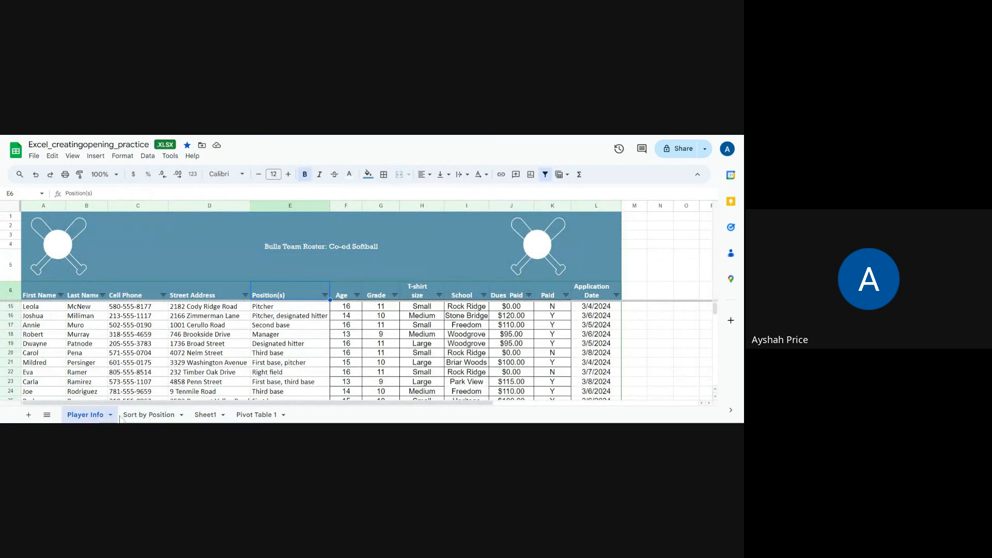
{"action": "left_click", "coordinate": [142, 415]}
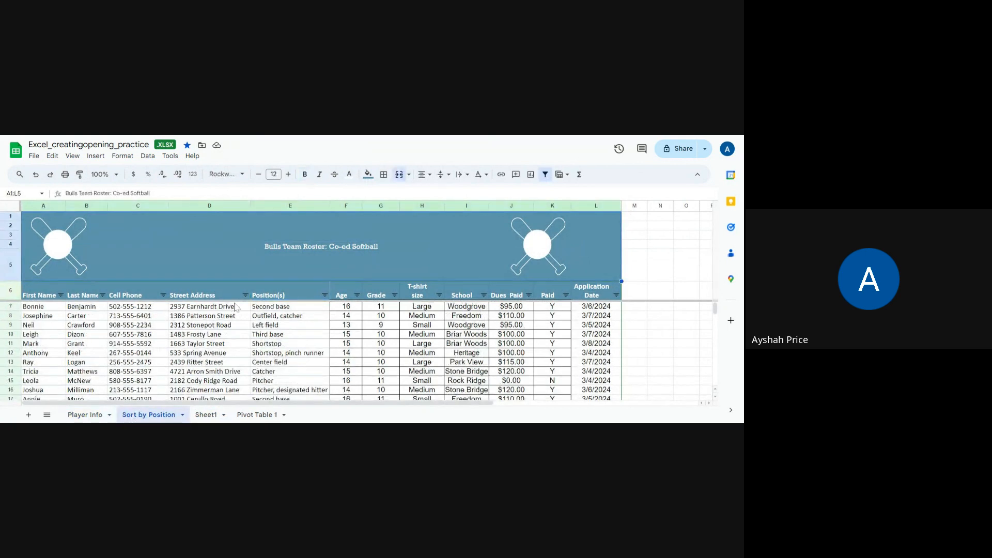
{"action": "left_click", "coordinate": [325, 296]}
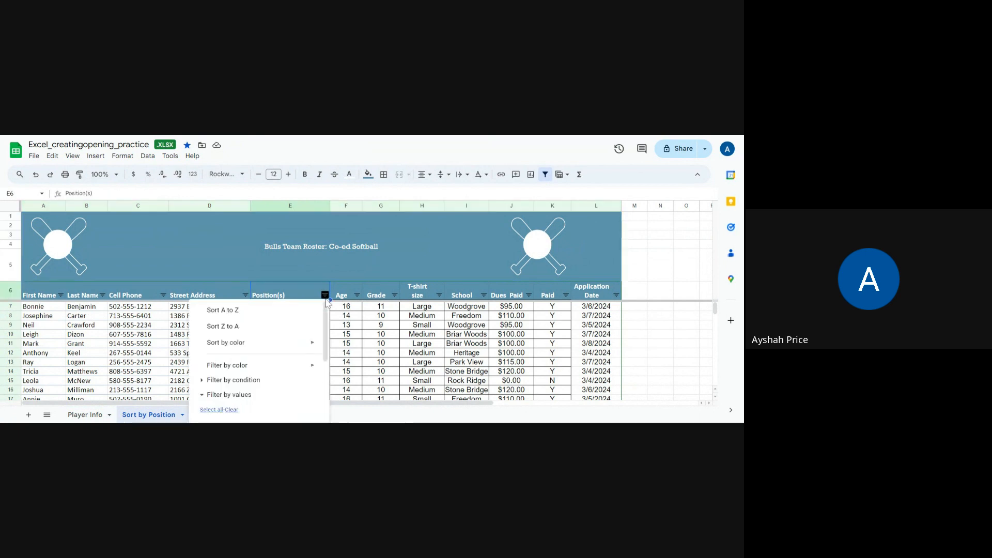
{"action": "mouse_move", "coordinate": [306, 368]}
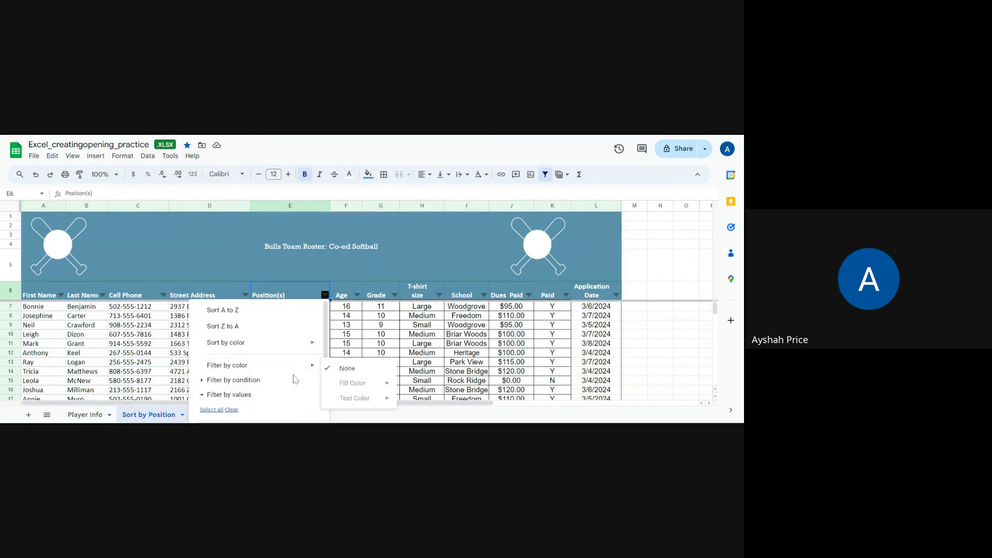
{"action": "left_click", "coordinate": [256, 381]}
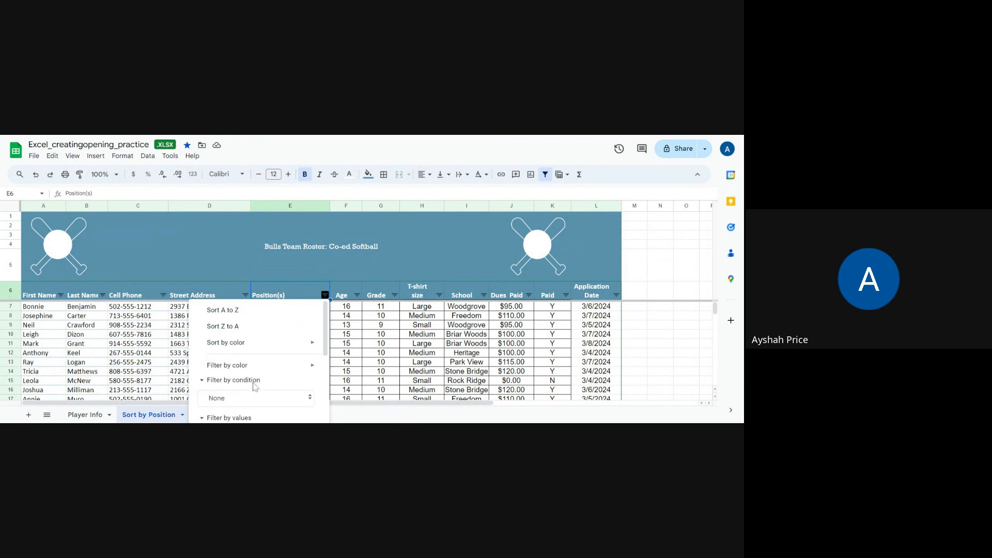
{"action": "left_click", "coordinate": [227, 402]}
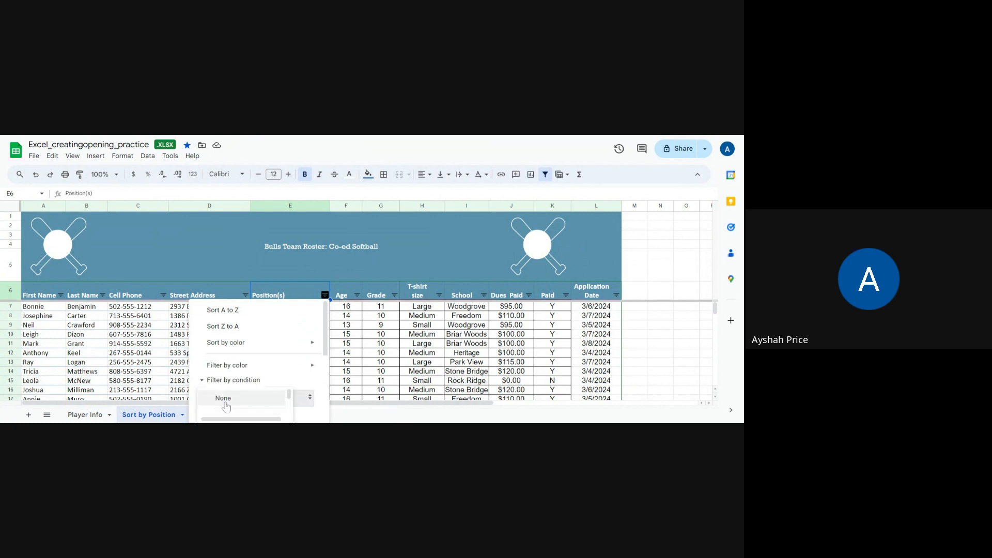
{"action": "left_click_drag", "start_coordinate": [290, 393], "coordinate": [290, 399]}
{"action": "left_click", "coordinate": [292, 399]}
{"action": "scroll", "coordinate": [327, 342], "scroll_direction": "down", "scroll_amount": 1}
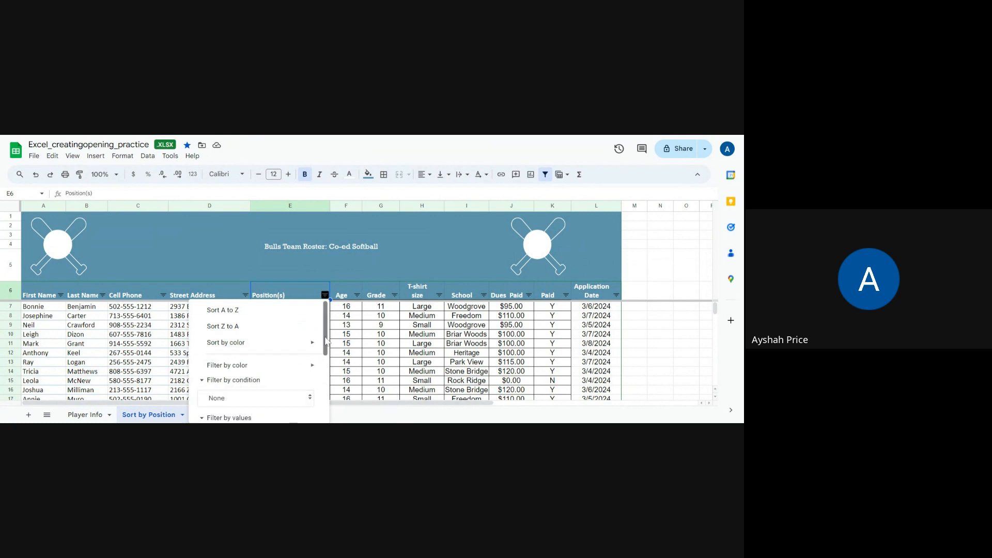
{"action": "scroll", "coordinate": [327, 342], "scroll_direction": "down", "scroll_amount": 3}
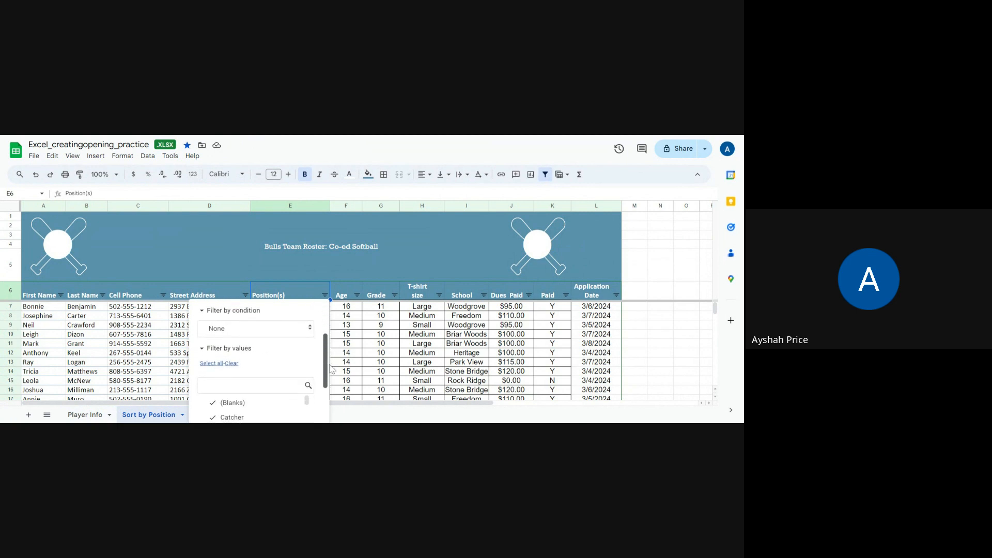
{"action": "left_click", "coordinate": [310, 333]}
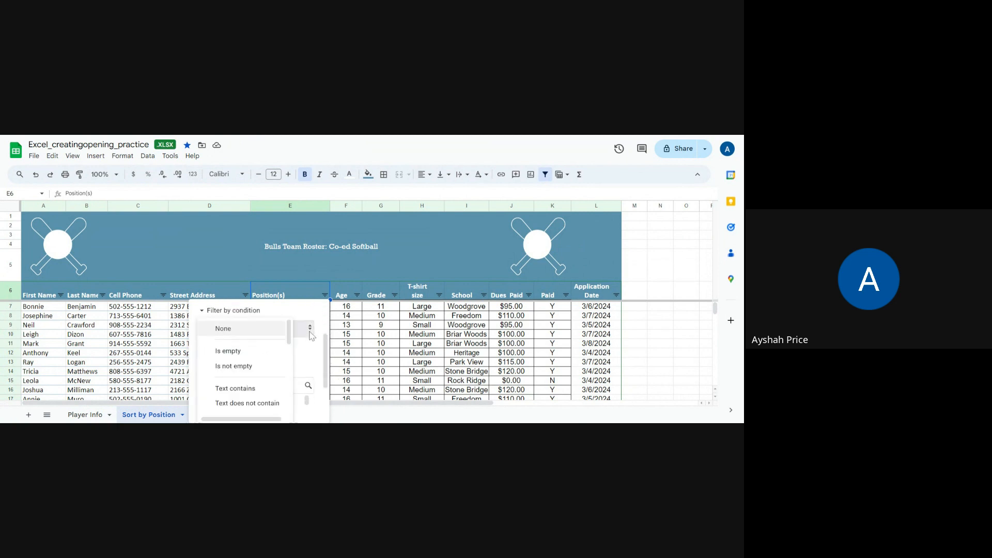
{"action": "mouse_move", "coordinate": [290, 344]}
{"action": "left_mouse_down"}
{"action": "mouse_move", "coordinate": [289, 378]}
{"action": "mouse_move", "coordinate": [288, 343]}
{"action": "left_mouse_up"}
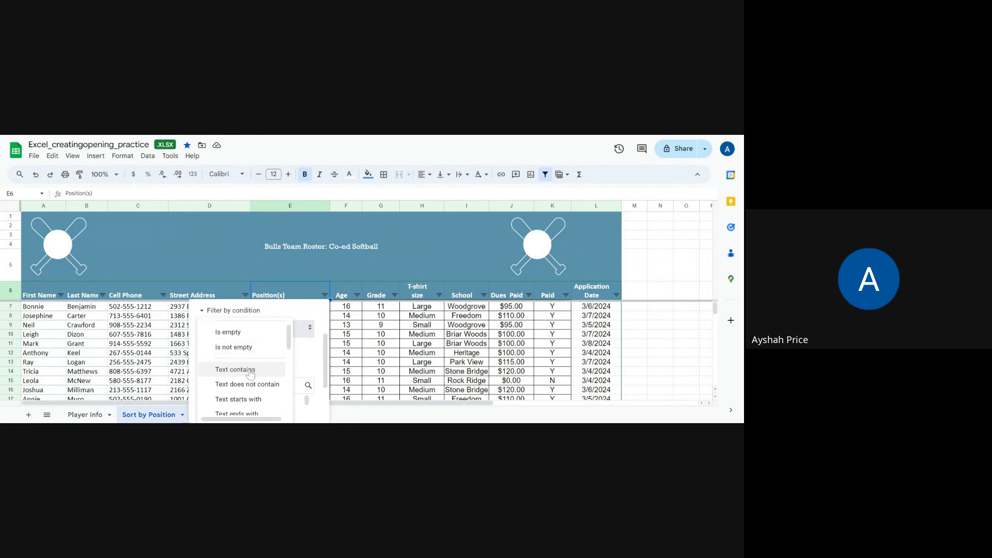
{"action": "mouse_move", "coordinate": [290, 343]}
{"action": "left_mouse_down"}
{"action": "mouse_move", "coordinate": [288, 408]}
{"action": "mouse_move", "coordinate": [290, 334]}
{"action": "mouse_move", "coordinate": [291, 350]}
{"action": "left_mouse_up"}
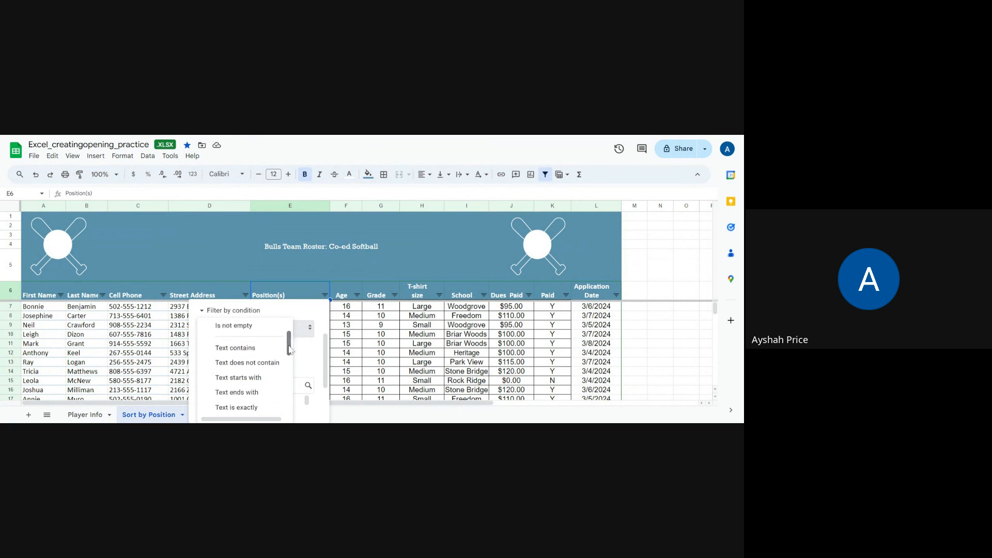
{"action": "left_click", "coordinate": [252, 347]}
{"action": "left_click", "coordinate": [254, 349]}
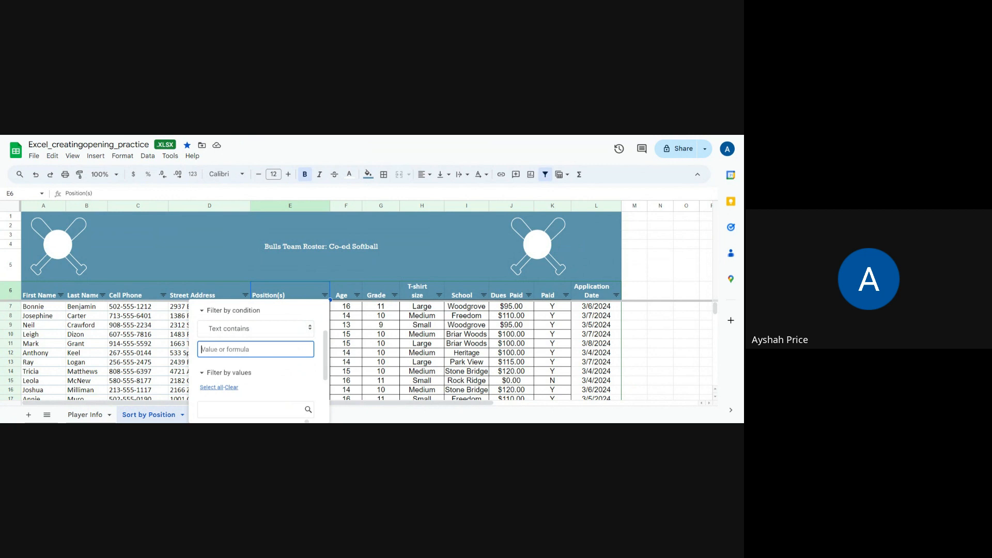
{"action": "type", "text": "pl"}
{"action": "scroll", "coordinate": [257, 389], "scroll_direction": "down", "scroll_amount": 5}
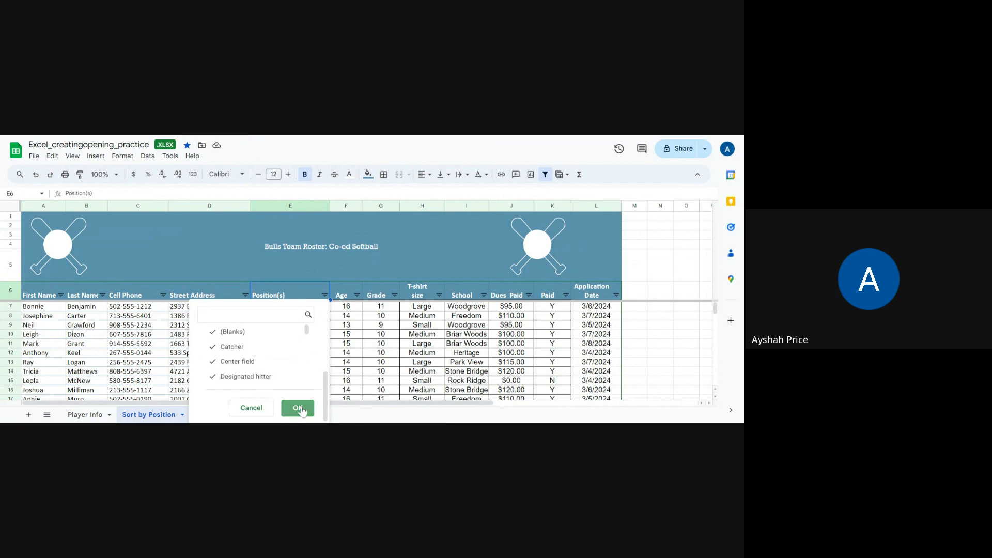
{"action": "left_click", "coordinate": [298, 409]}
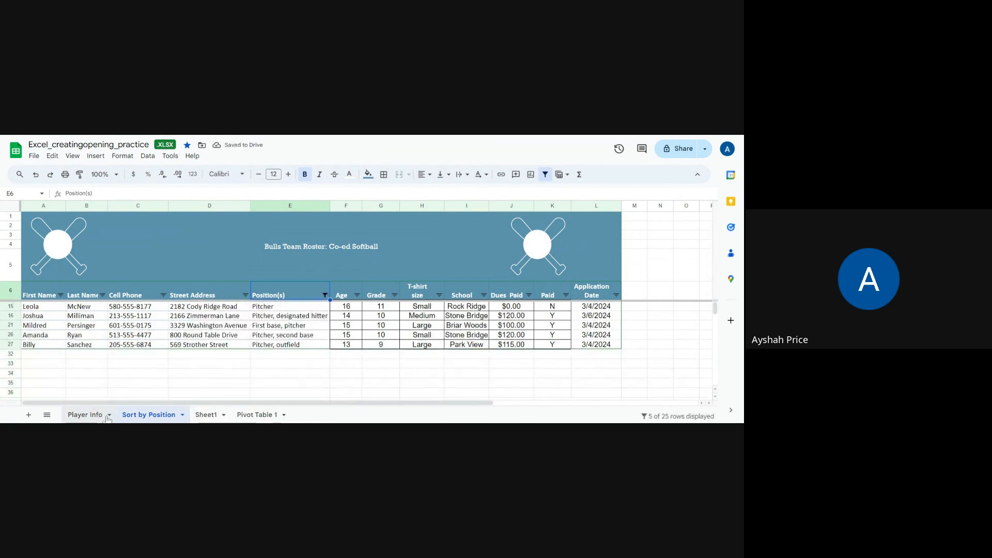
{"action": "left_click", "coordinate": [360, 365]}
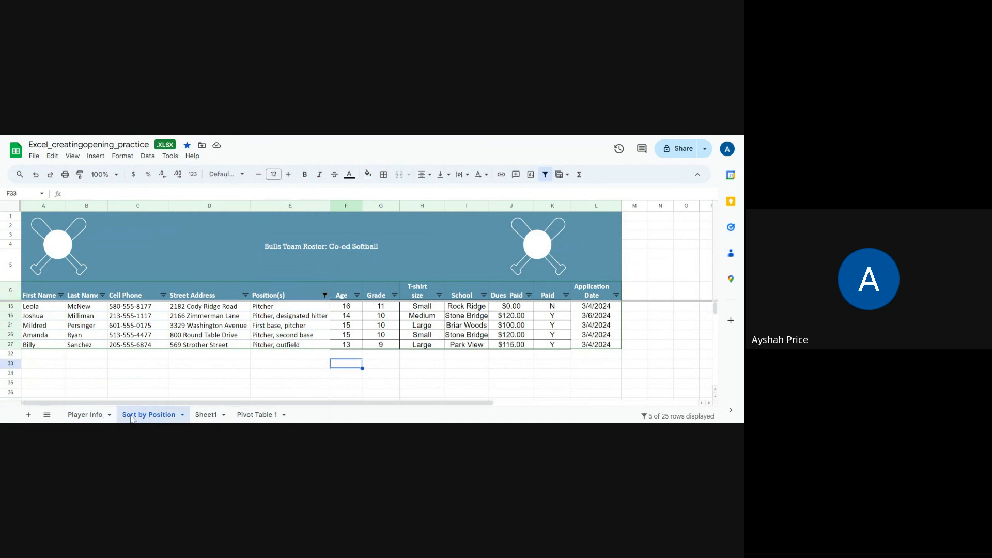
Duplicate the Player Info sheet again and rename the copy "Filter by School"
{"action": "left_click", "coordinate": [94, 416]}
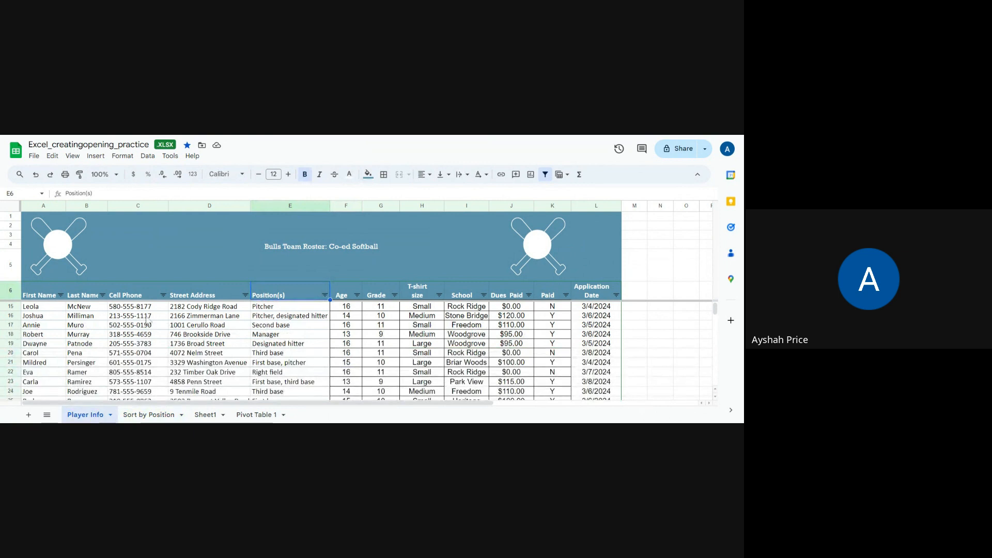
{"action": "right_click", "coordinate": [96, 417]}
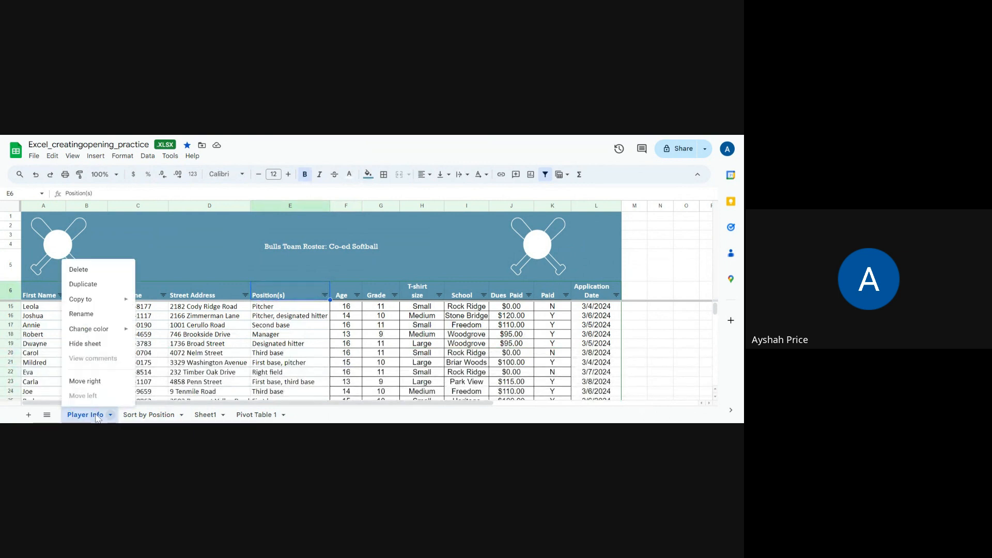
{"action": "left_click", "coordinate": [91, 285]}
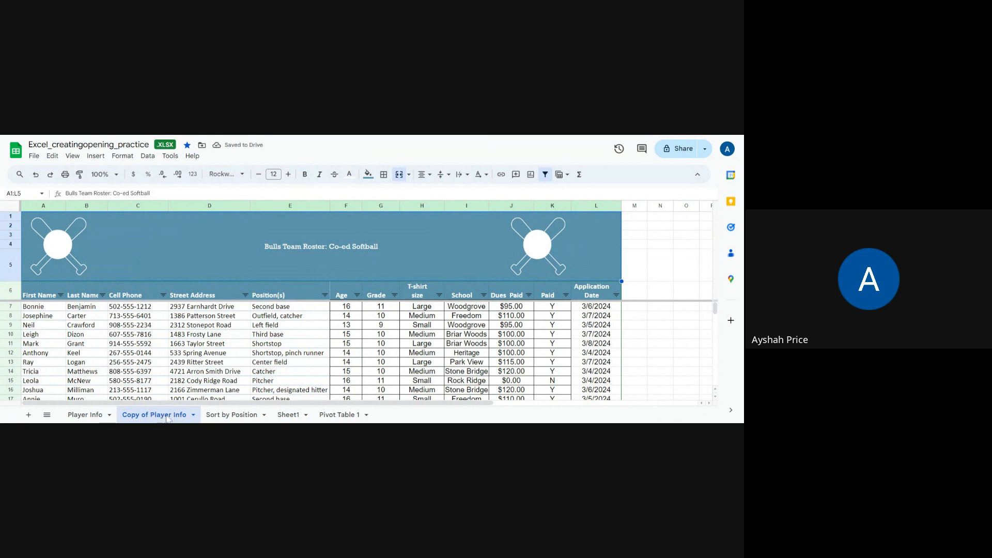
{"action": "left_click", "coordinate": [193, 415]}
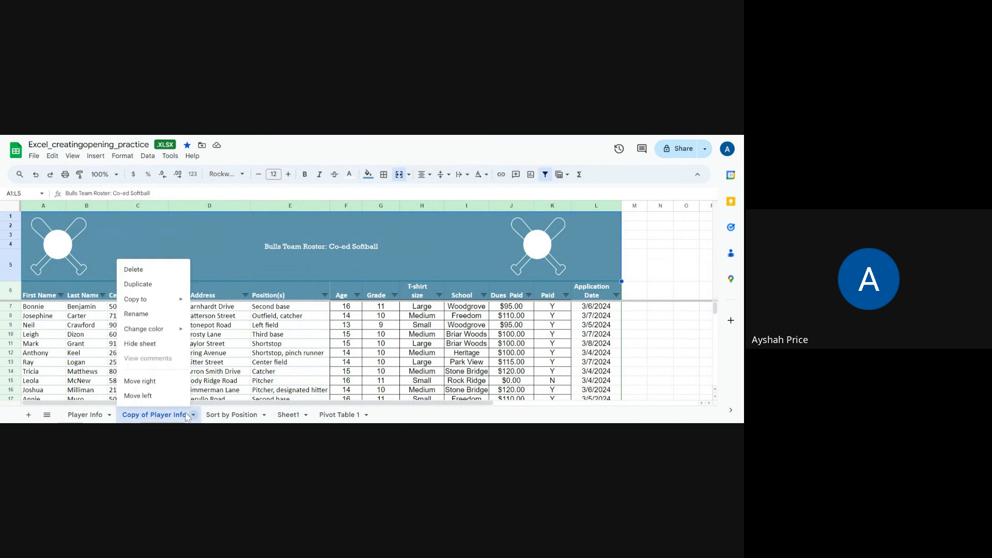
{"action": "left_click", "coordinate": [155, 314]}
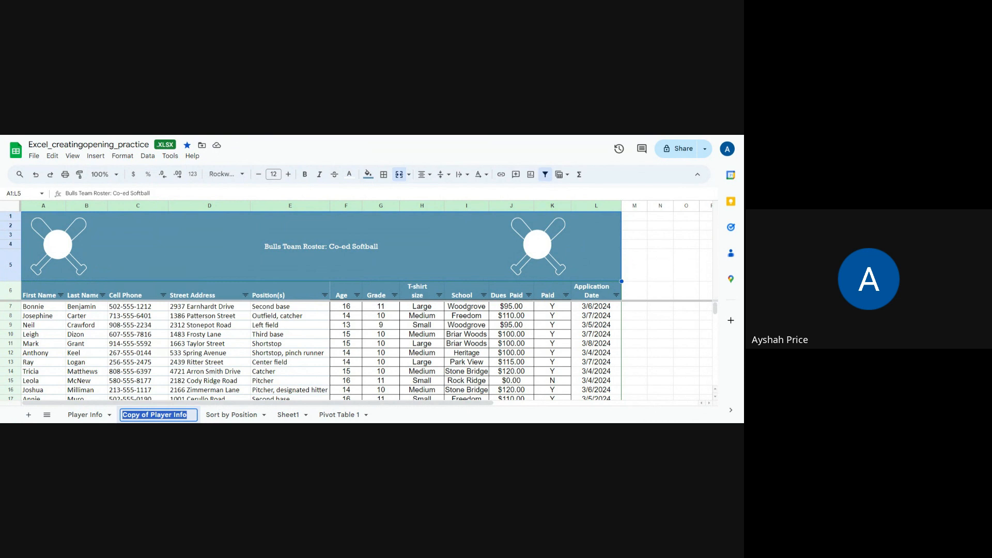
{"action": "type", "text": "Filt"}
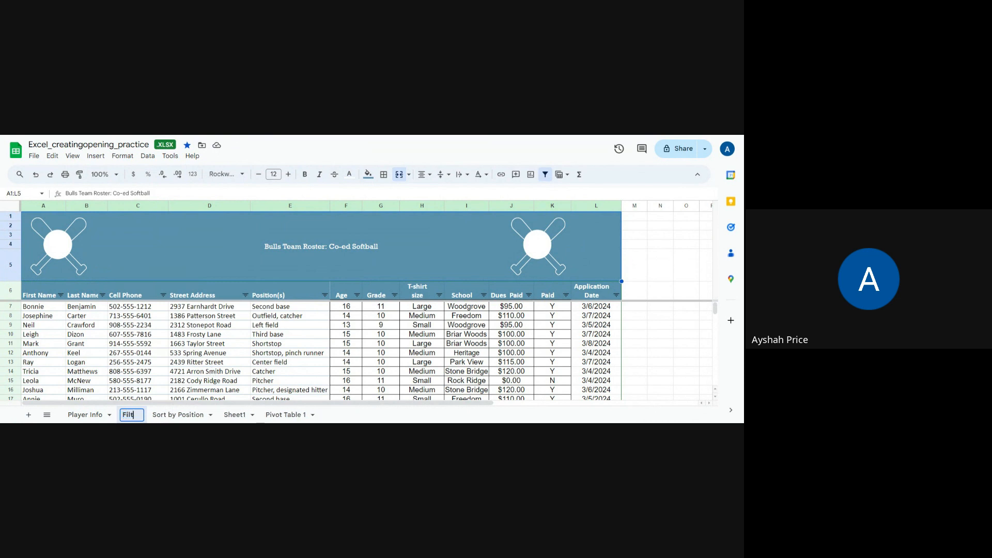
{"action": "type", "text": "er by School"}
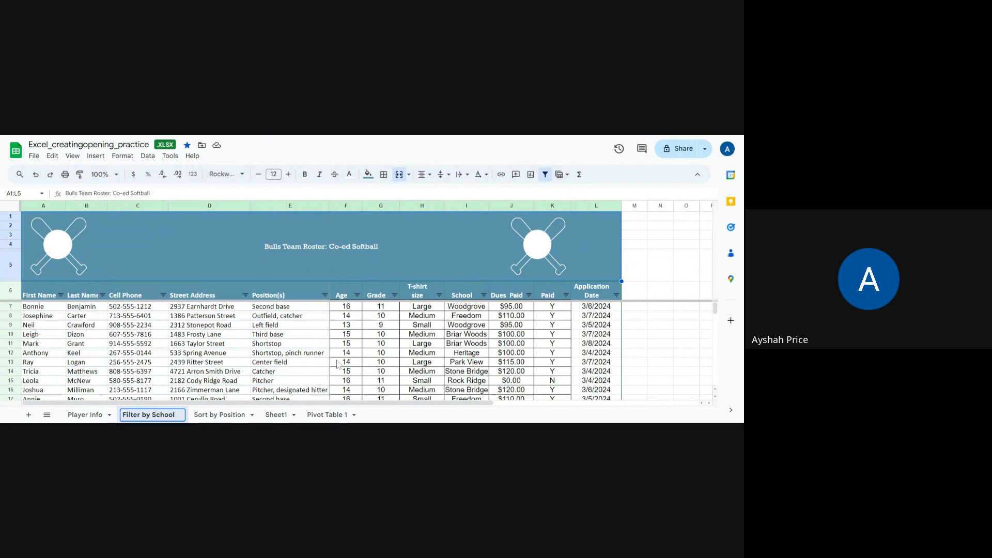
Rename the Sort by Position sheet to "Filter by Position"
{"action": "left_click", "coordinate": [201, 415]}
{"action": "right_click", "coordinate": [202, 417]}
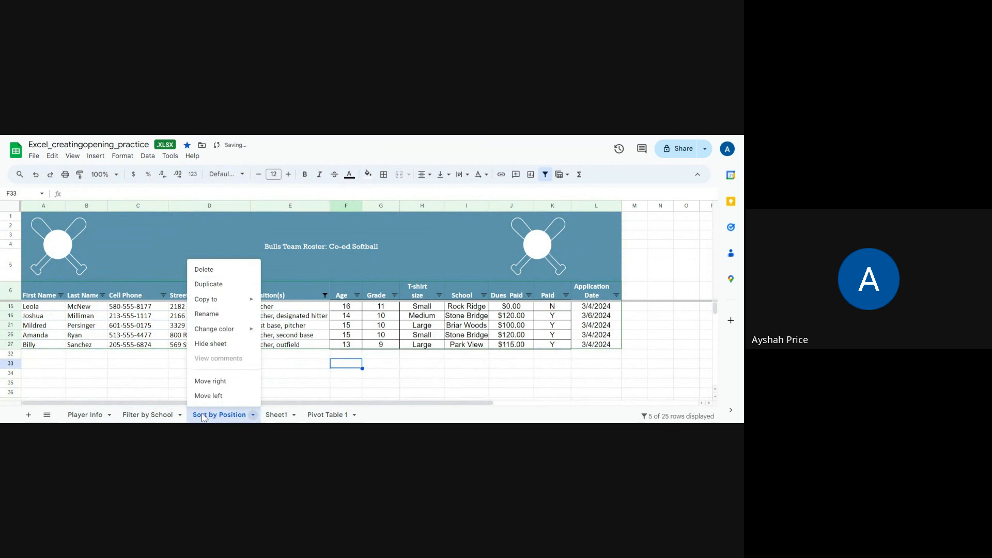
{"action": "left_click", "coordinate": [212, 314]}
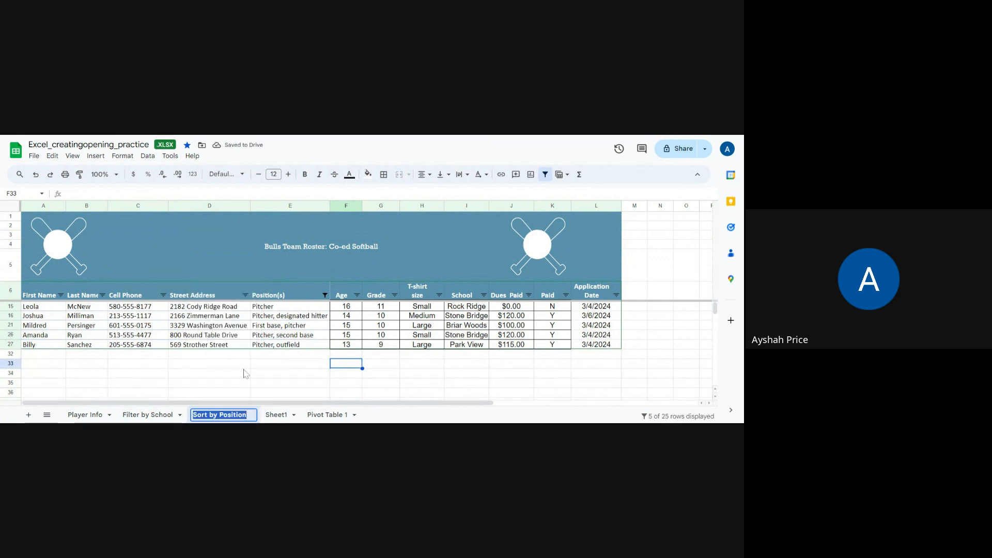
{"action": "left_click", "coordinate": [207, 417]}
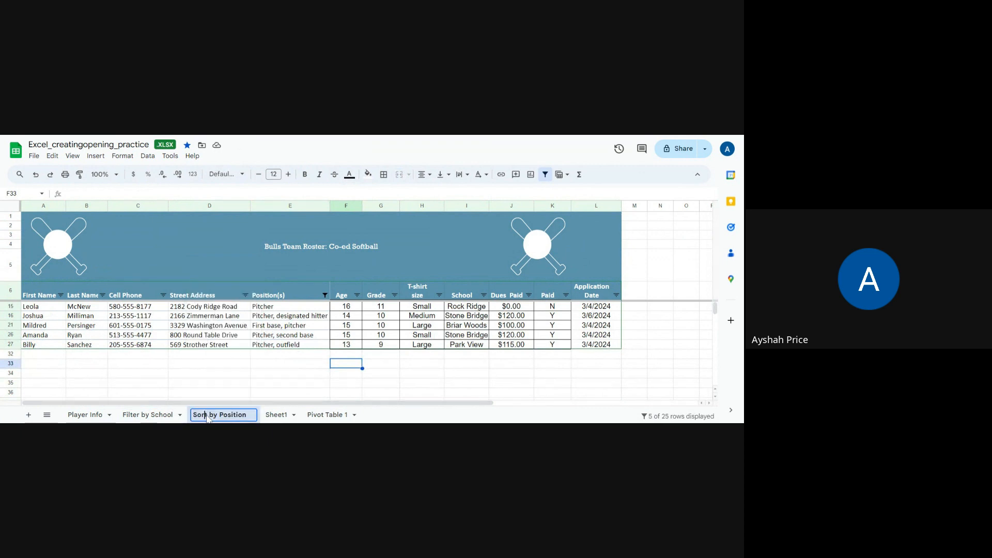
{"action": "left_click_drag", "start_coordinate": [209, 418], "coordinate": [188, 419]}
{"action": "type", "text": "Flter"}
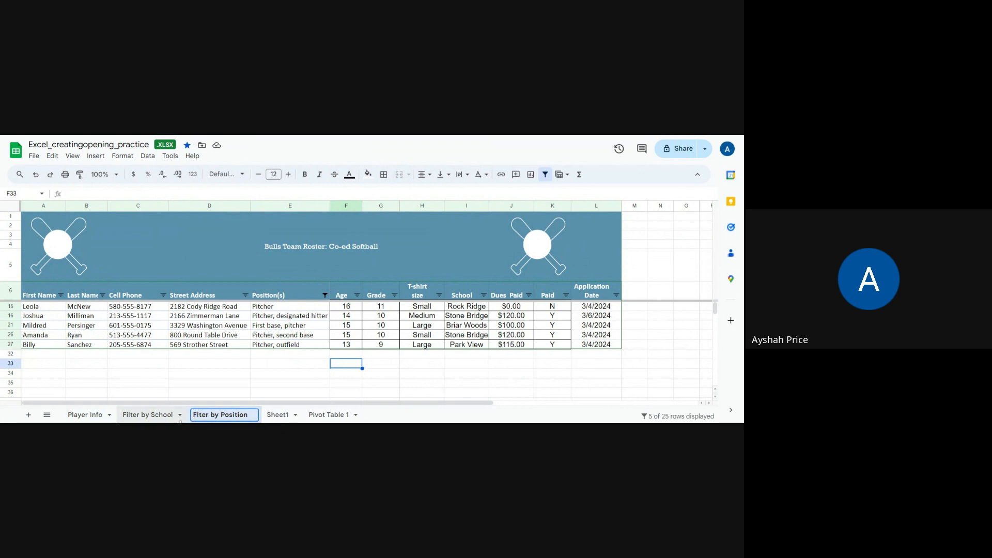
{"action": "left_click", "coordinate": [197, 416]}
{"action": "type", "text": "i"}
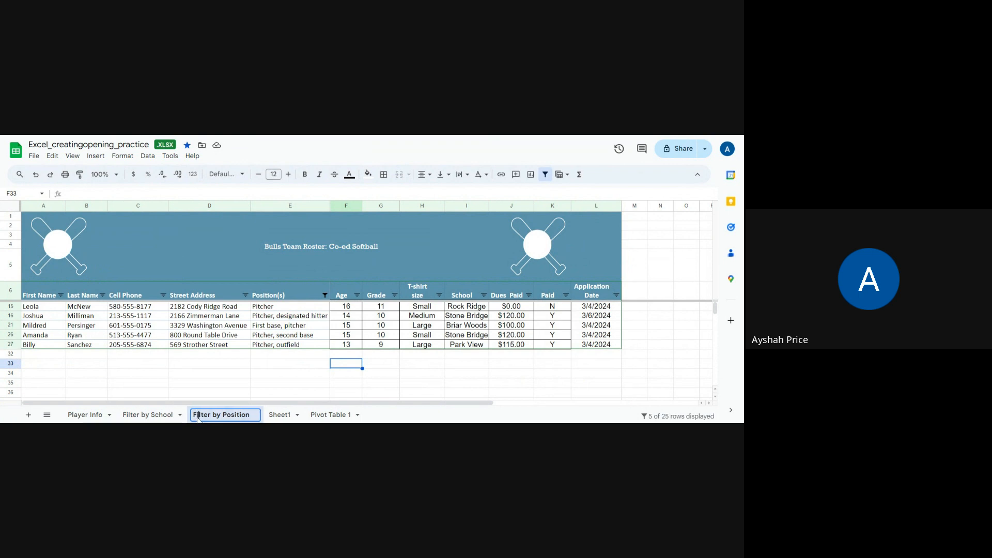
{"action": "left_click", "coordinate": [260, 366]}
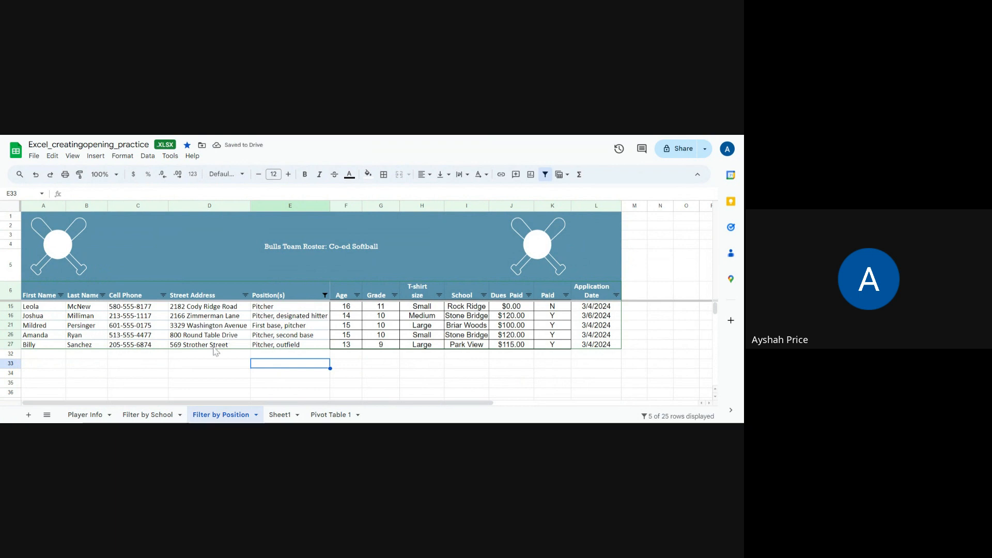
{"action": "left_click", "coordinate": [257, 355]}
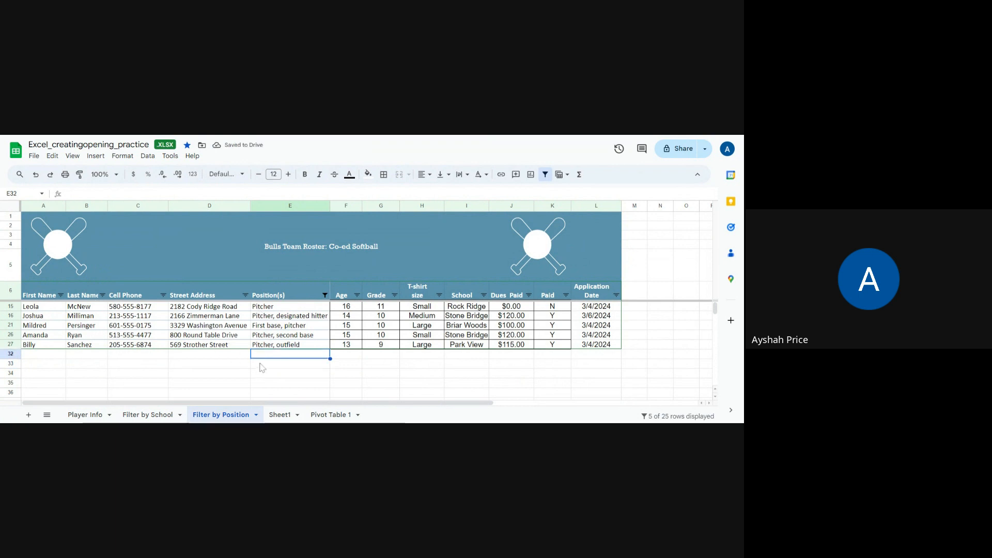
{"action": "left_click", "coordinate": [262, 367]}
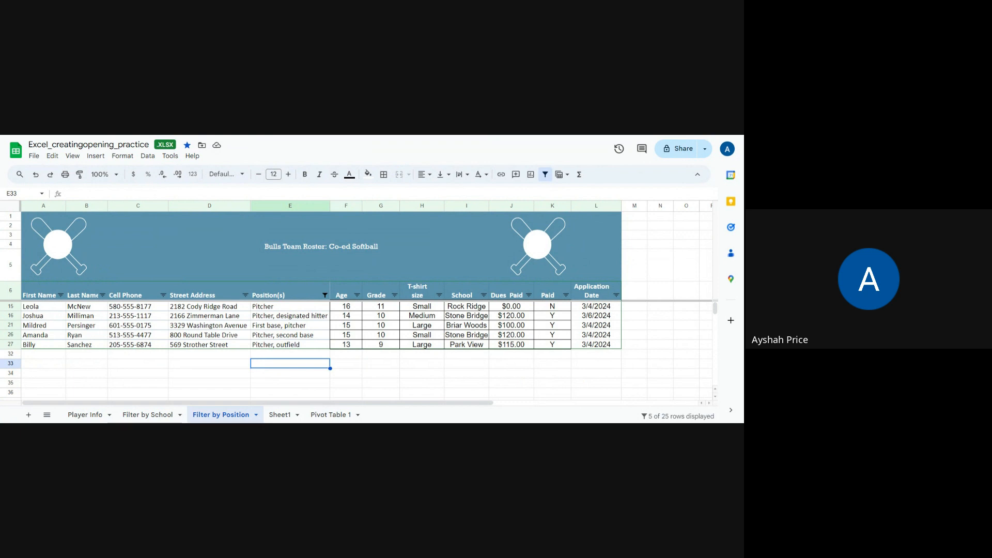
{"action": "left_click", "coordinate": [261, 356]}
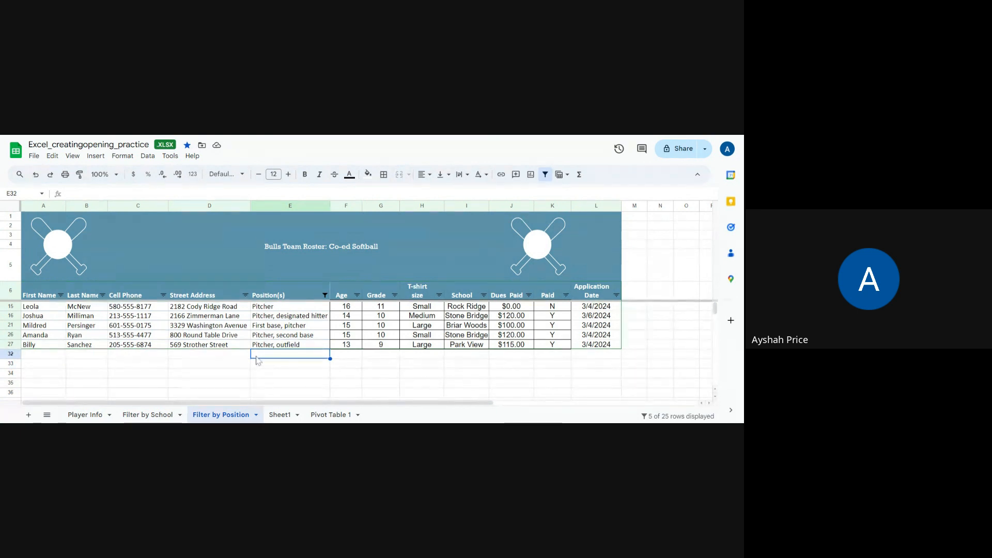
{"action": "left_click_drag", "start_coordinate": [273, 307], "coordinate": [279, 343]}
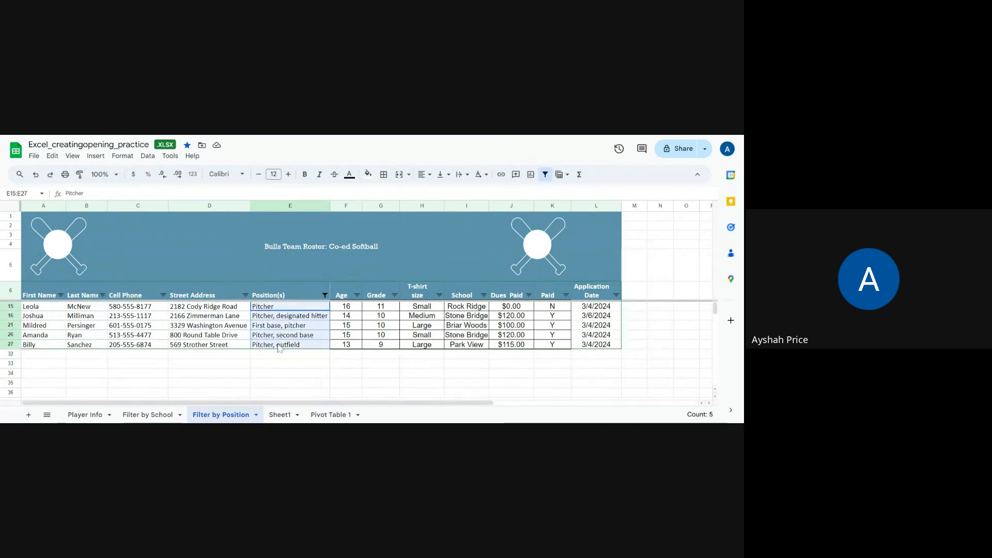
{"action": "left_click", "coordinate": [272, 357]}
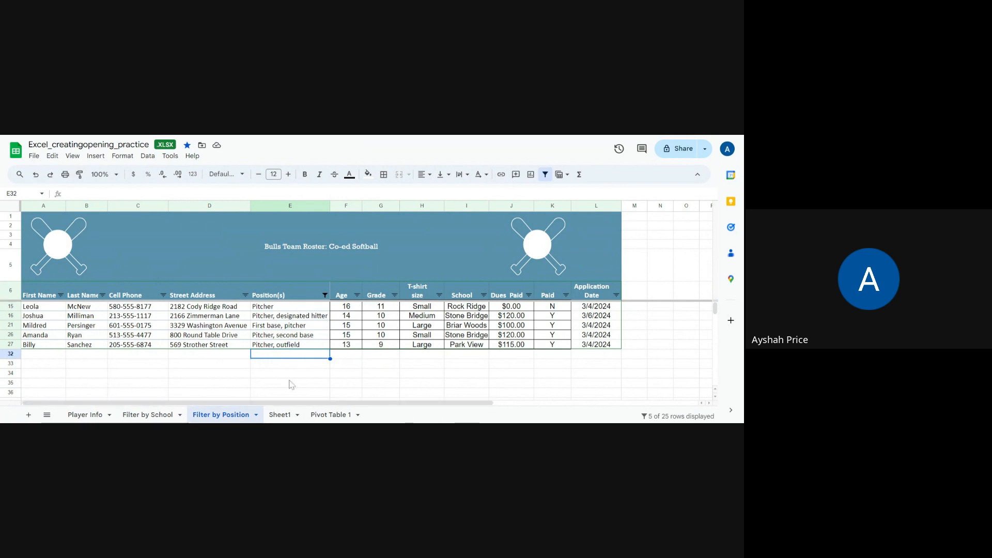
Sort the Filter by School sheet by the School column from A to Z
{"action": "left_click", "coordinate": [145, 415]}
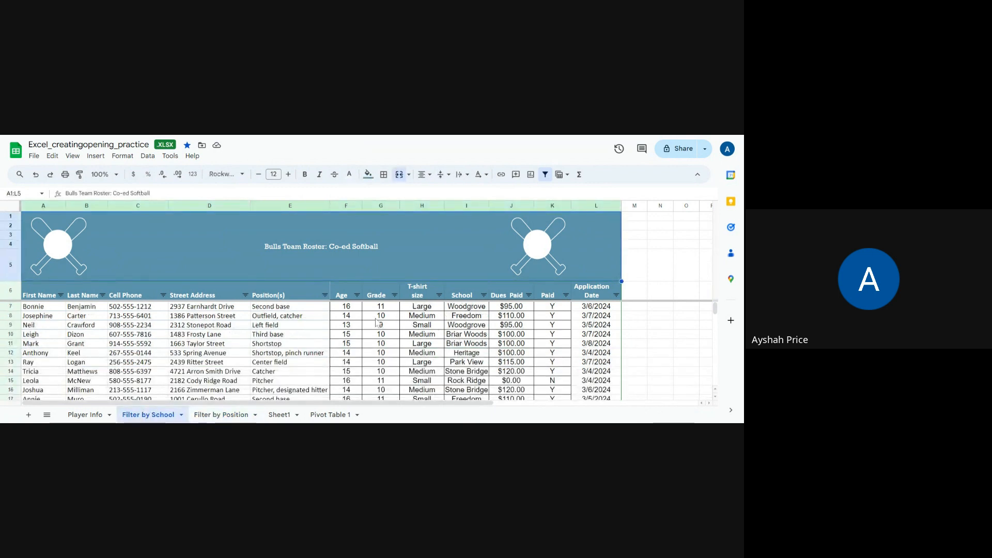
{"action": "left_click", "coordinate": [483, 295]}
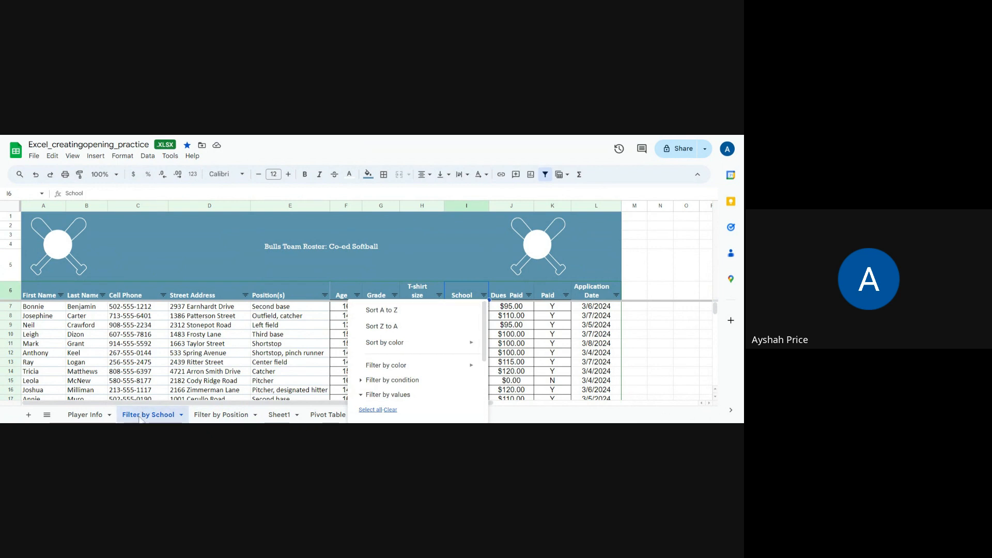
{"action": "left_click", "coordinate": [519, 346]}
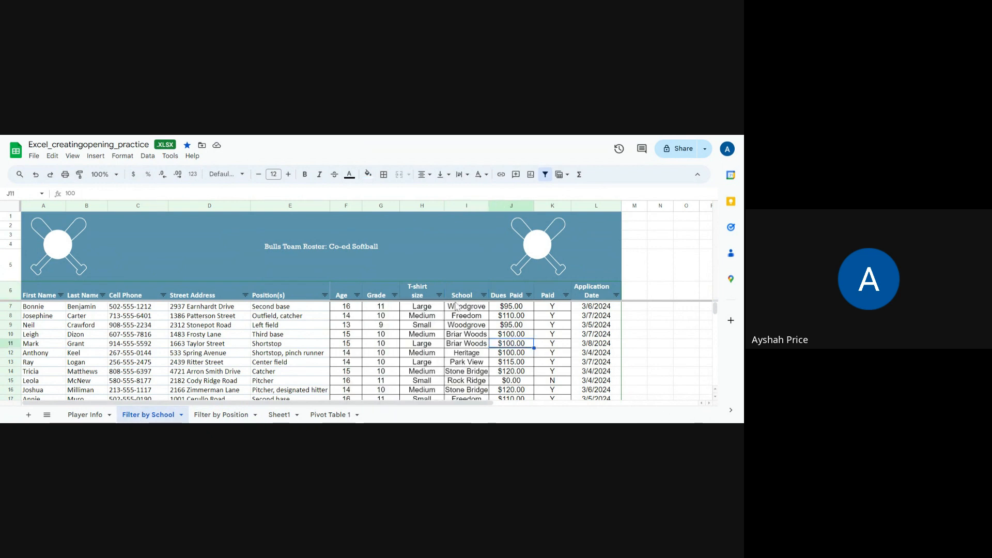
{"action": "left_click", "coordinate": [459, 308]}
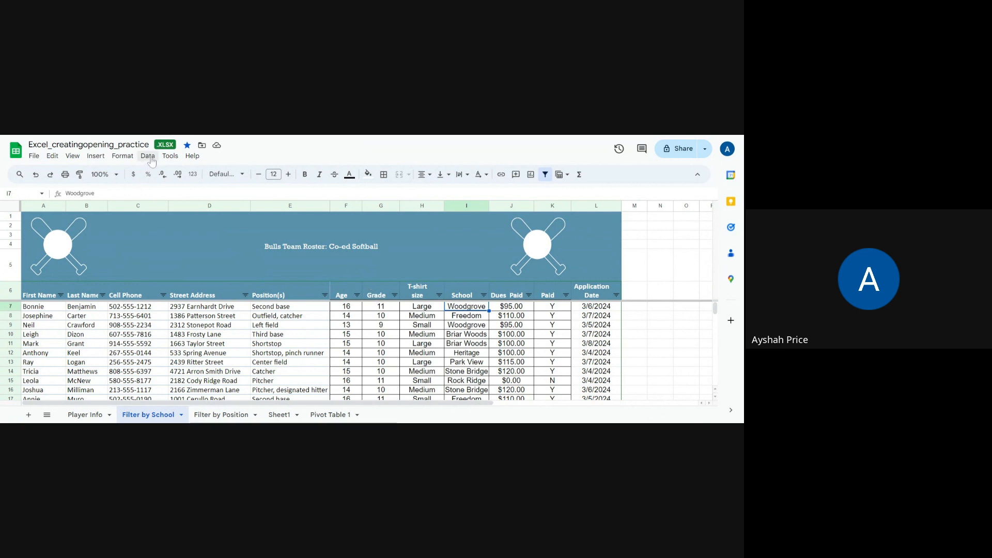
{"action": "left_click", "coordinate": [461, 287]}
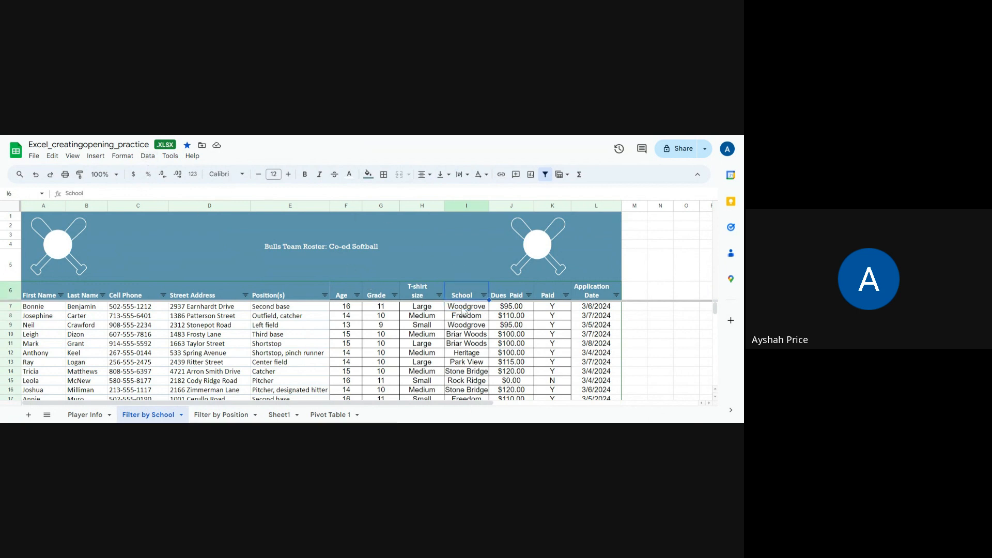
{"action": "left_click", "coordinate": [463, 308]}
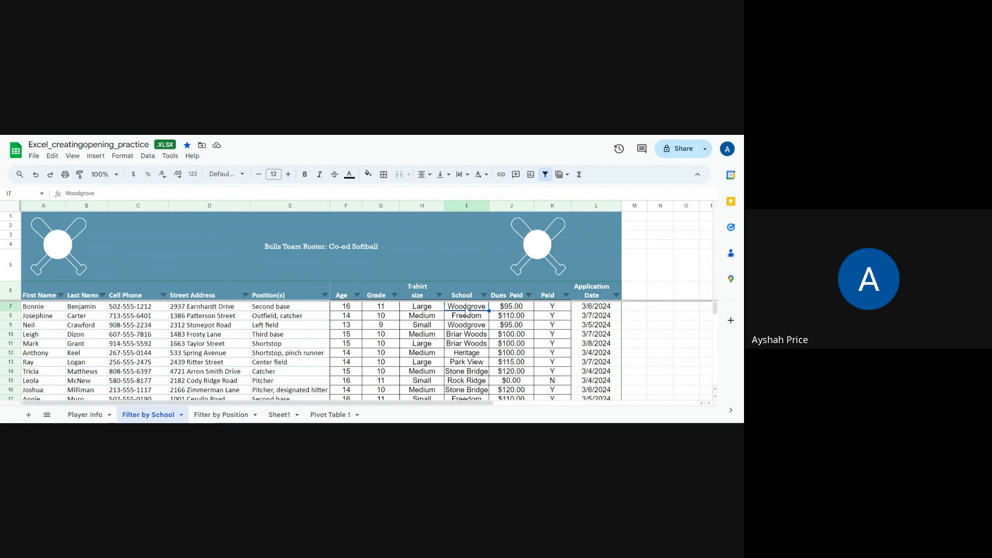
{"action": "left_click", "coordinate": [147, 156]}
{"action": "mouse_move", "coordinate": [159, 174]}
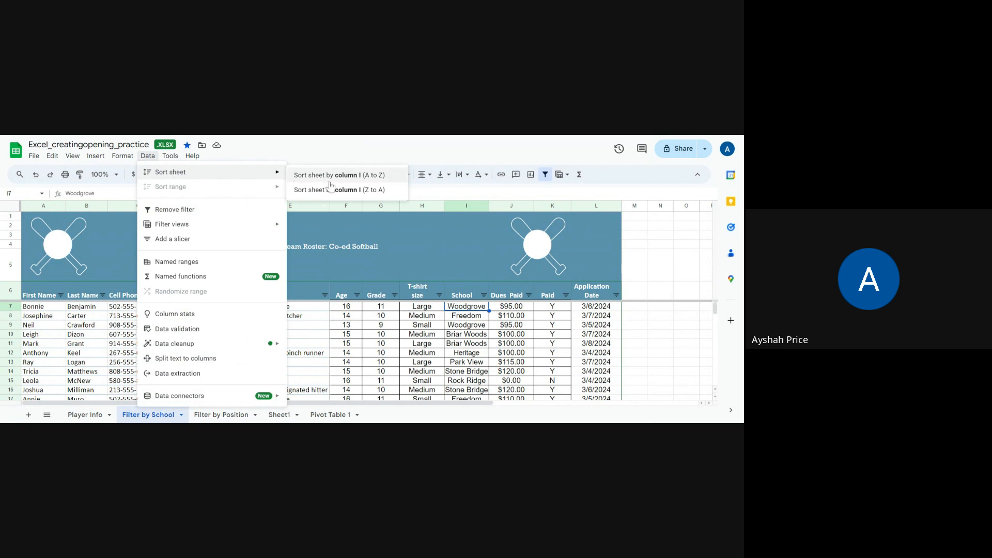
{"action": "left_click", "coordinate": [362, 175]}
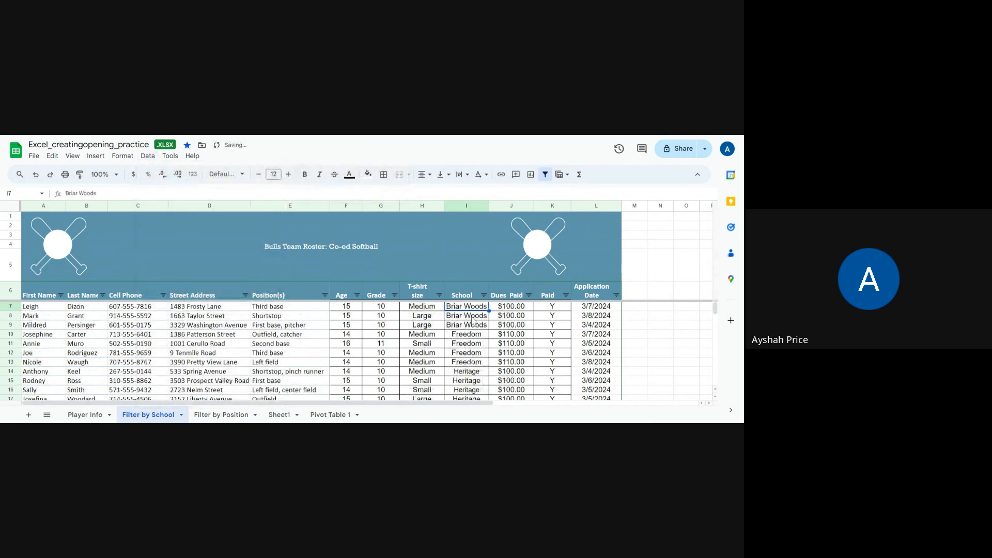
{"action": "scroll", "coordinate": [474, 321], "scroll_direction": "down", "scroll_amount": 2}
{"action": "scroll", "coordinate": [464, 327], "scroll_direction": "up", "scroll_amount": 2}
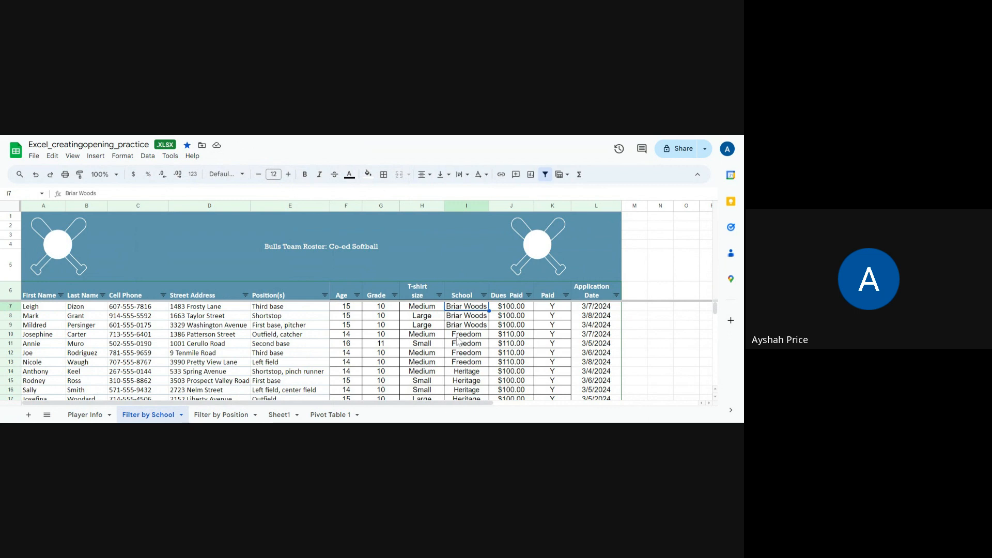
Copy the header row and the Briar Woods player rows (A6:L9) into Sheet1, starting at cell A1
{"action": "left_click", "coordinate": [44, 308]}
{"action": "left_click_drag", "start_coordinate": [43, 299], "coordinate": [608, 330]}
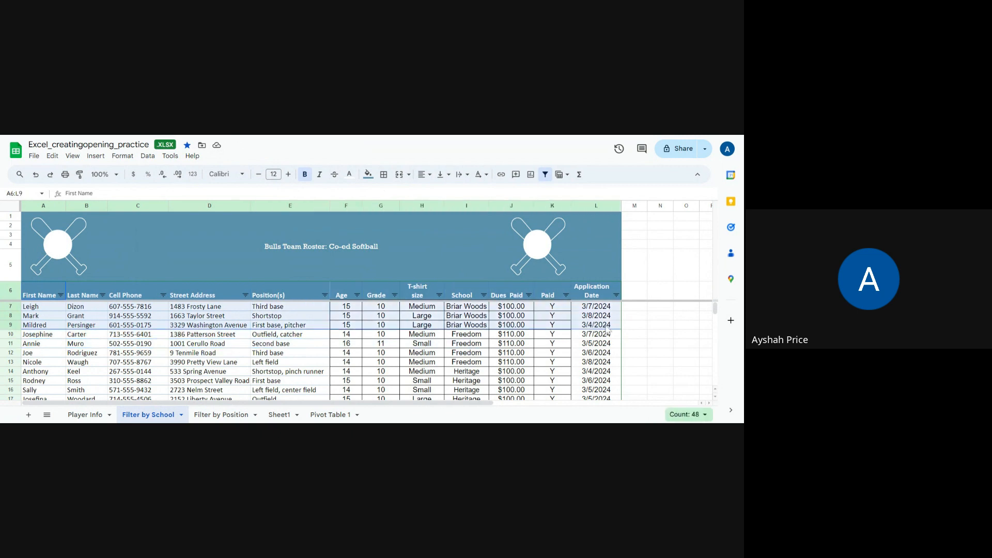
{"action": "right_click", "coordinate": [535, 323]}
{"action": "left_click", "coordinate": [550, 202]}
{"action": "left_click", "coordinate": [282, 420]}
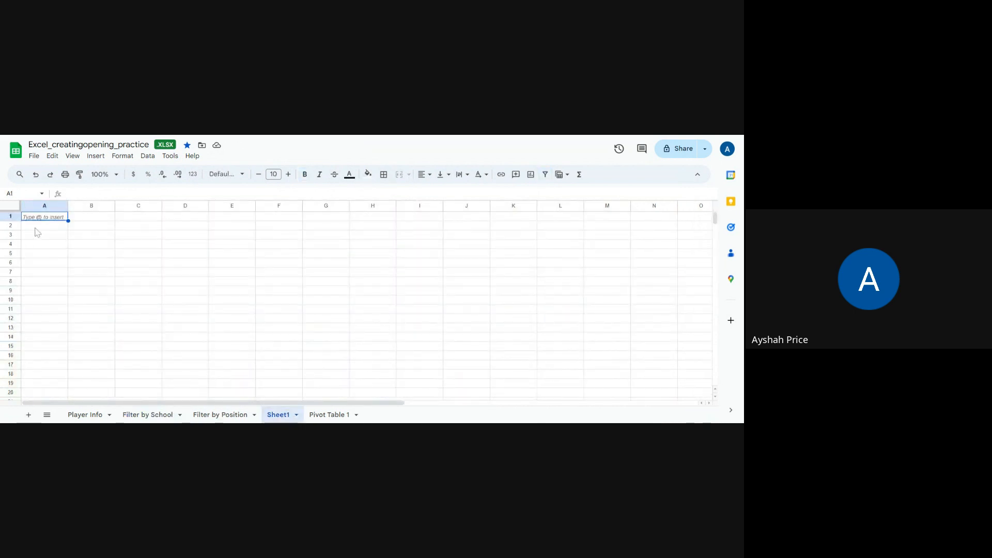
{"action": "key", "text": "ctrl+v"}
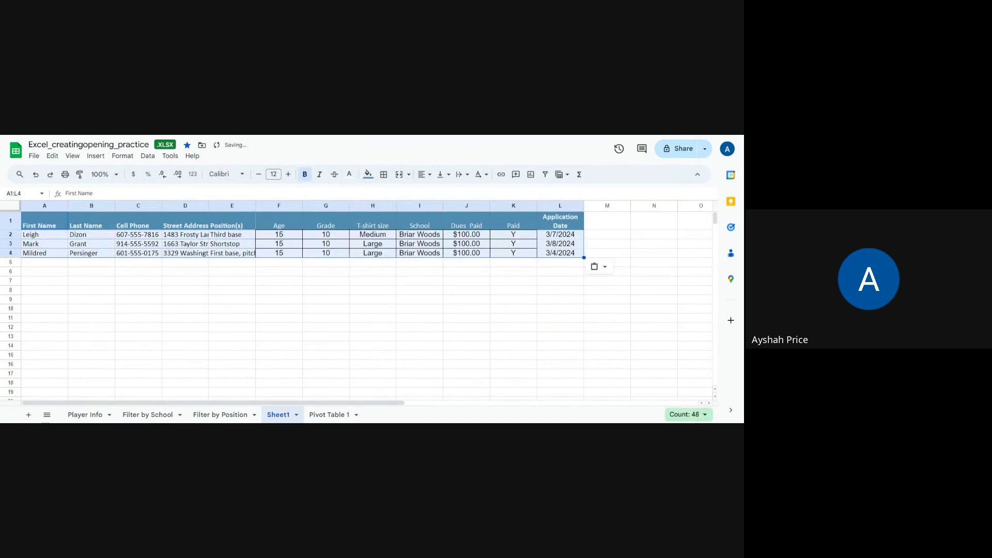
{"action": "left_click", "coordinate": [102, 290]}
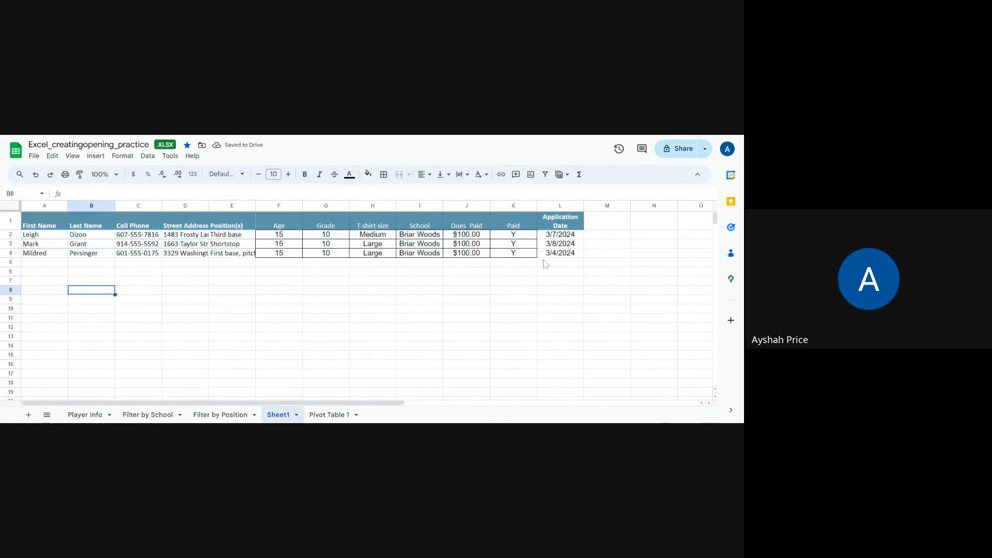
Total the Dues Paid column in cell J5 of Sheet1 with the suggested formula =SUM(J2:J4)
{"action": "left_click", "coordinate": [458, 265]}
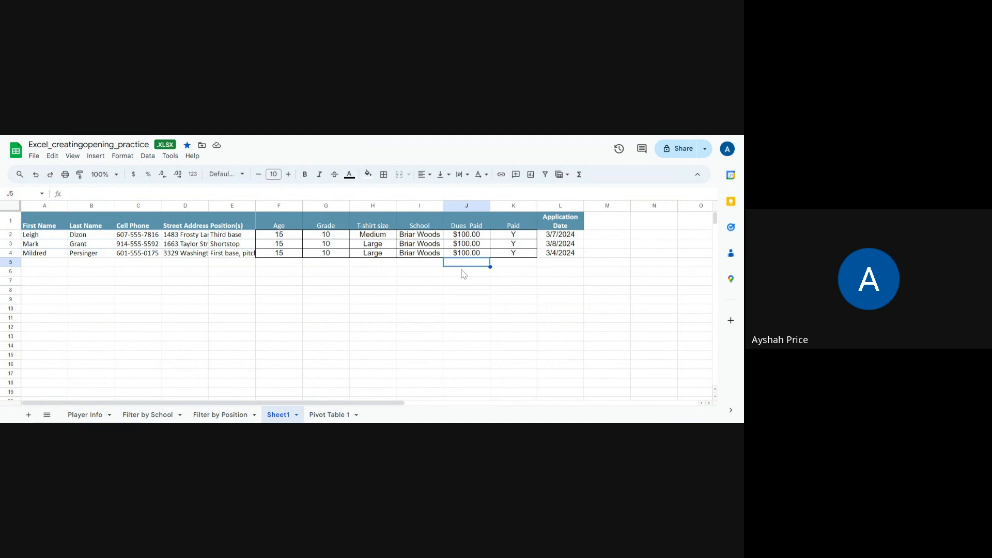
{"action": "type", "text": "="}
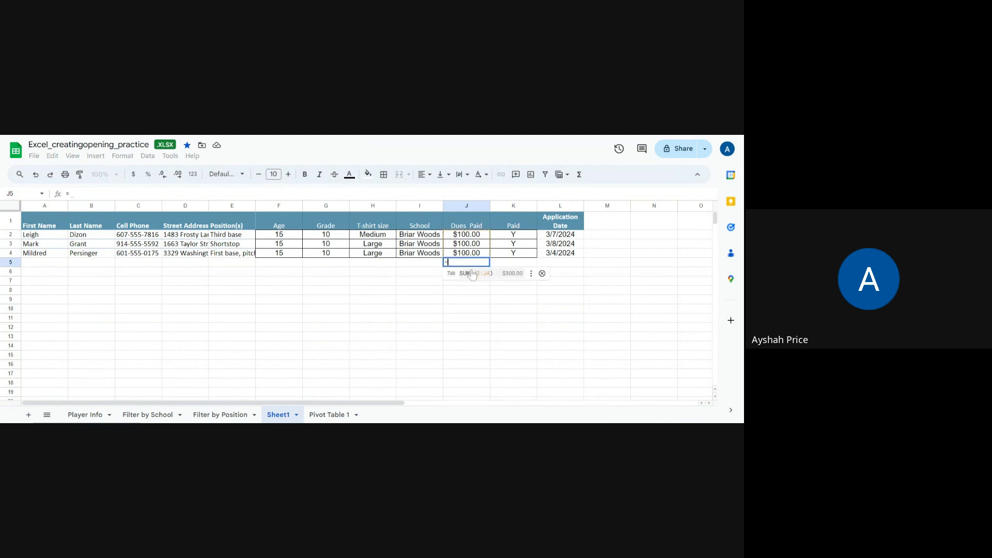
{"action": "left_click", "coordinate": [472, 273]}
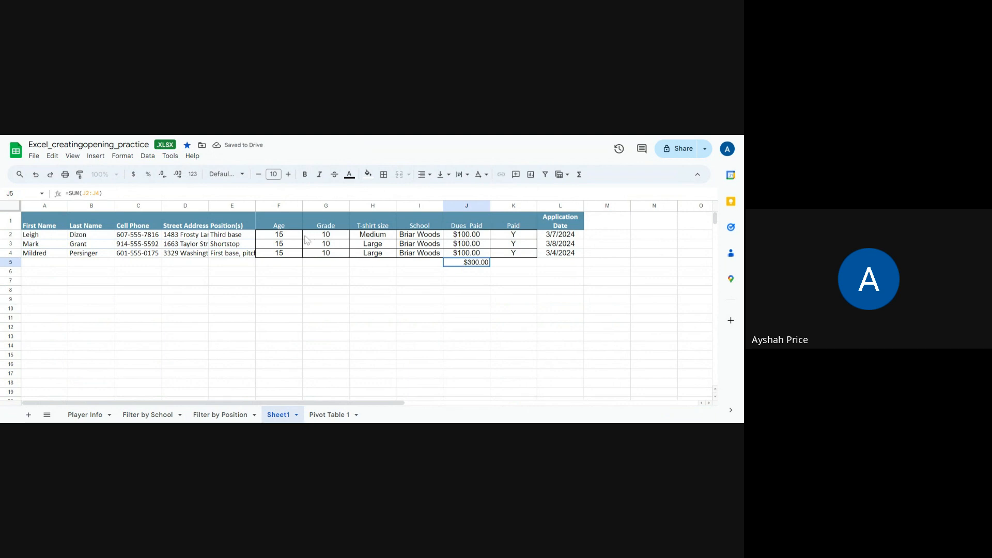
{"action": "left_click", "coordinate": [365, 265]}
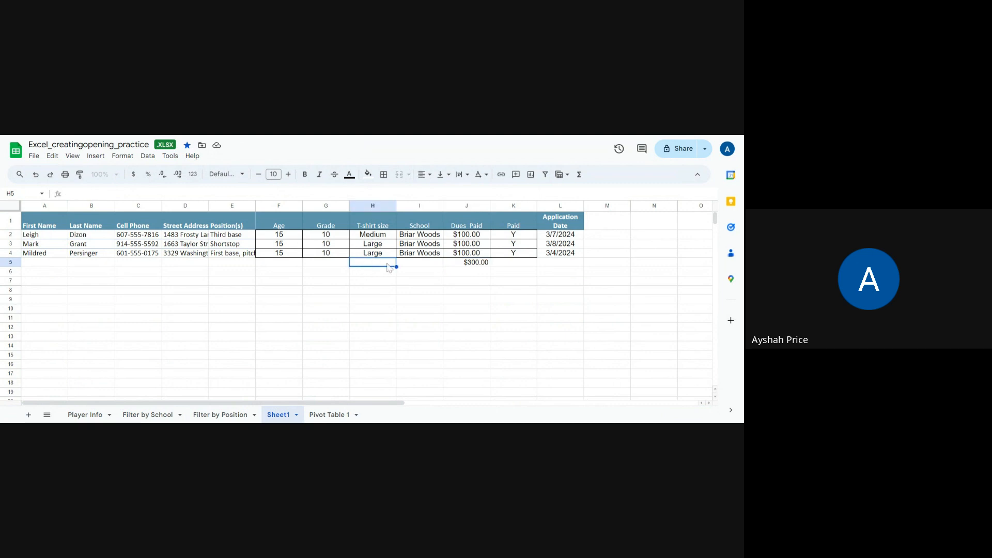
Rename Sheet1, which holds the Briar Woods players, to "BW"
{"action": "right_click", "coordinate": [287, 420]}
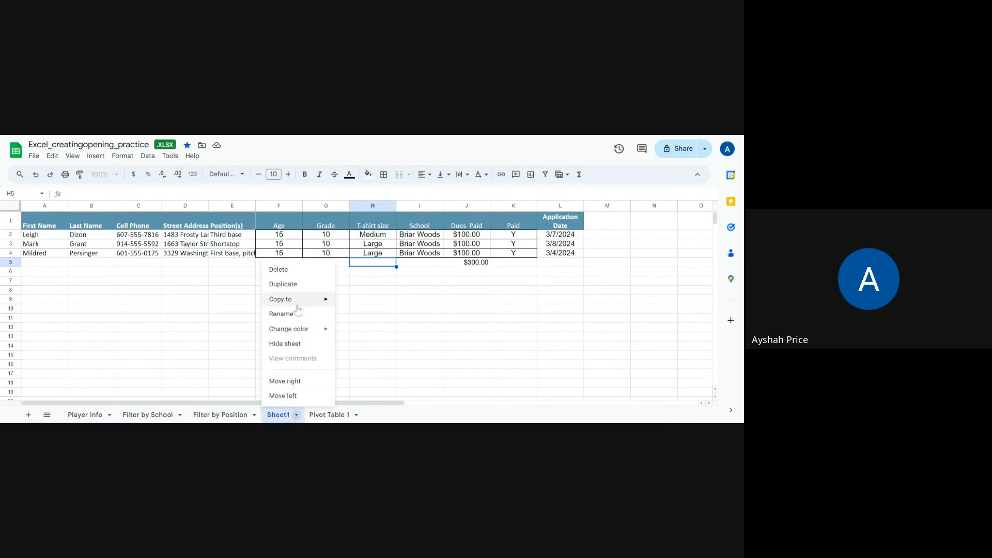
{"action": "mouse_move", "coordinate": [297, 305]}
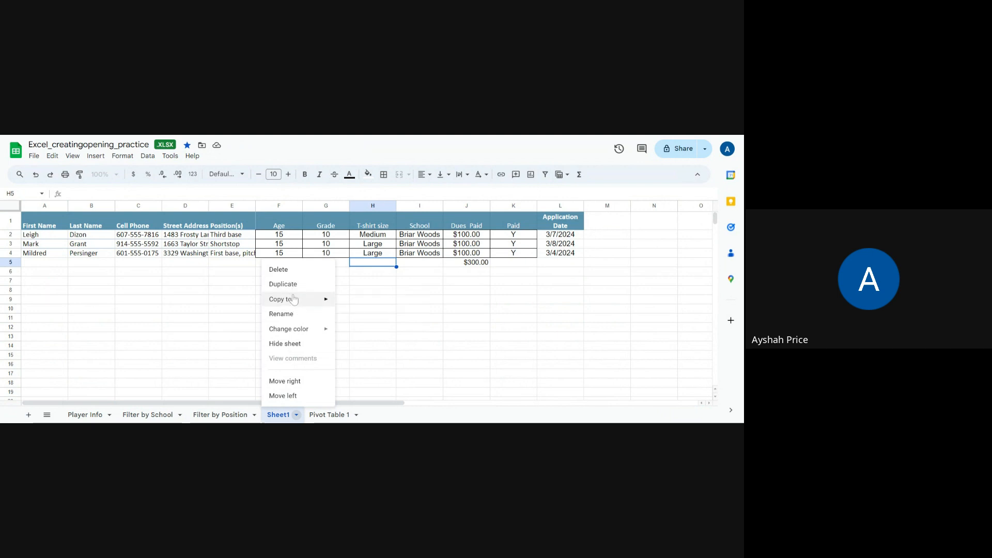
{"action": "left_click", "coordinate": [295, 316]}
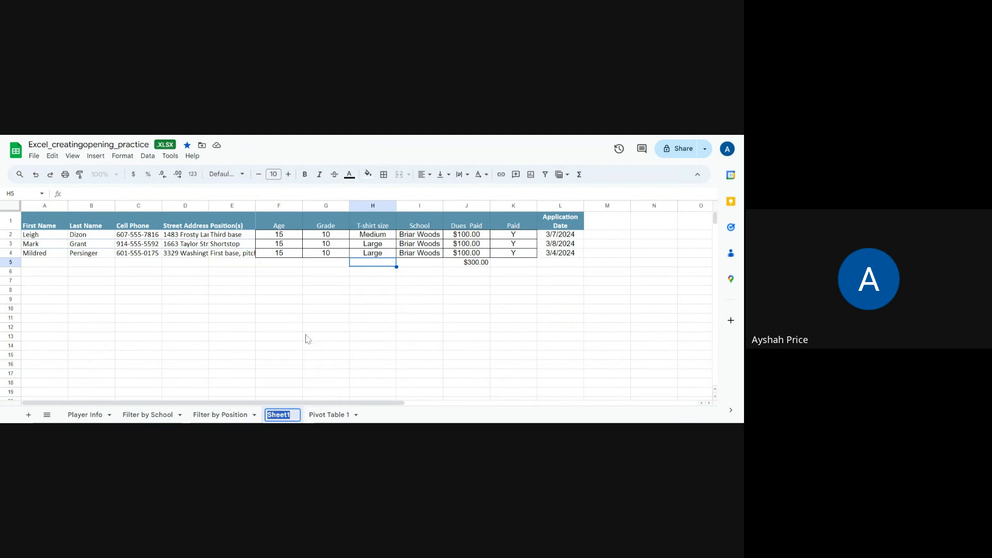
{"action": "type", "text": "BW"}
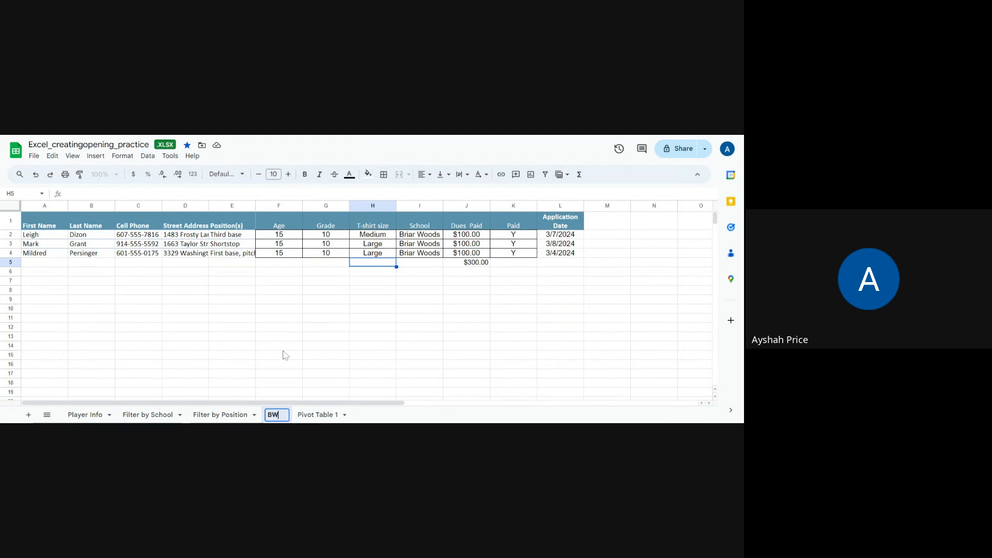
{"action": "key", "text": "Return"}
{"action": "left_click", "coordinate": [282, 373]}
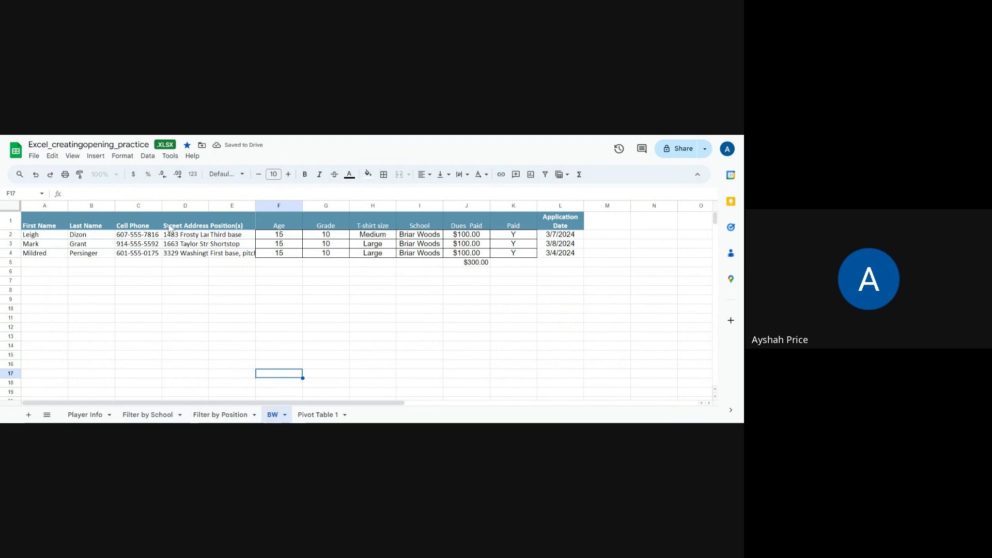
{"action": "left_click", "coordinate": [172, 418]}
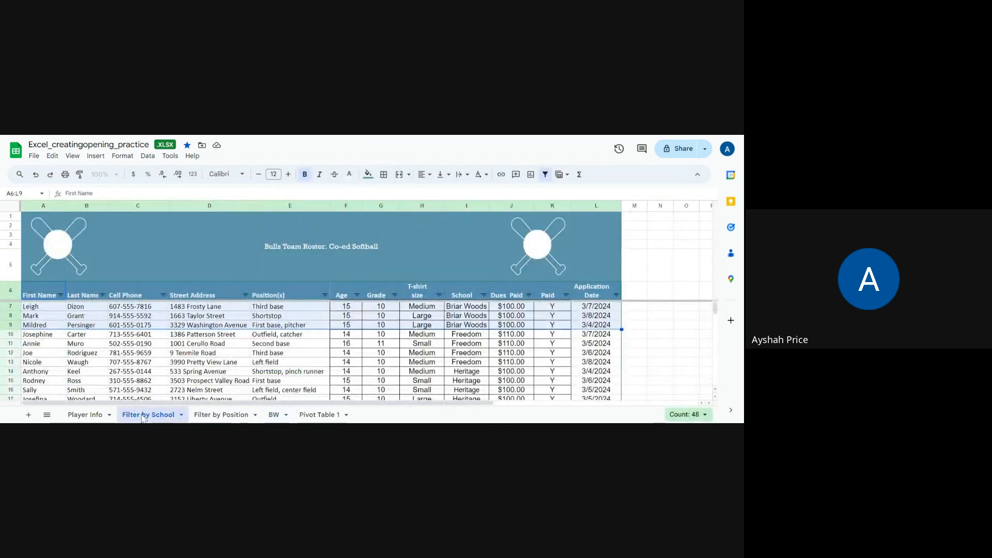
{"action": "left_click", "coordinate": [273, 416]}
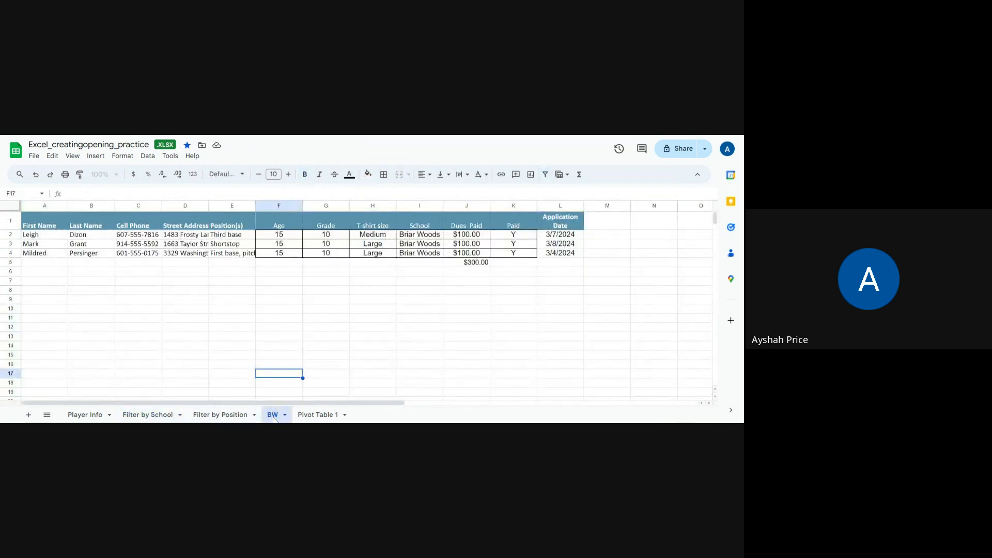
Rename the BW sheet to "Sort BW"
{"action": "right_click", "coordinate": [274, 418]}
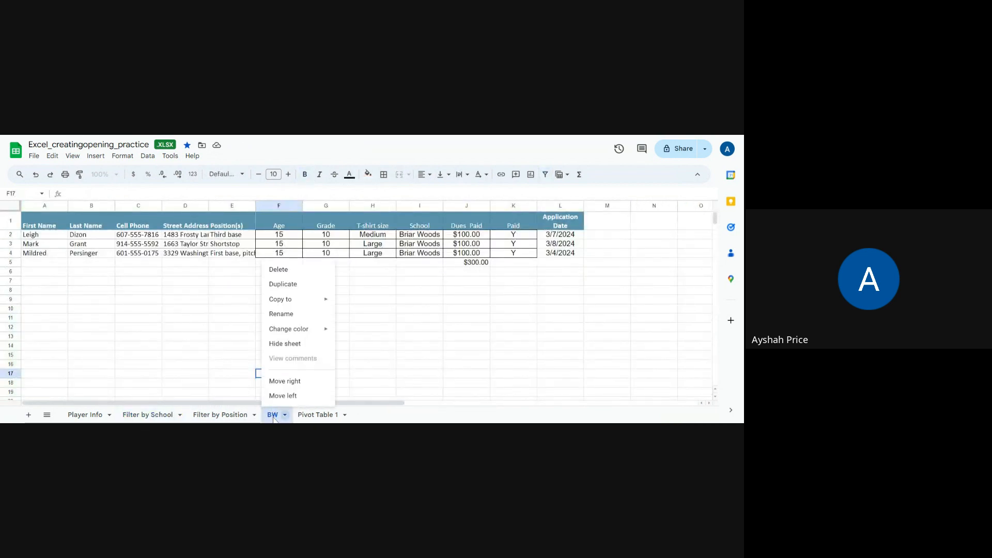
{"action": "left_click", "coordinate": [282, 314]}
{"action": "left_click", "coordinate": [269, 416]}
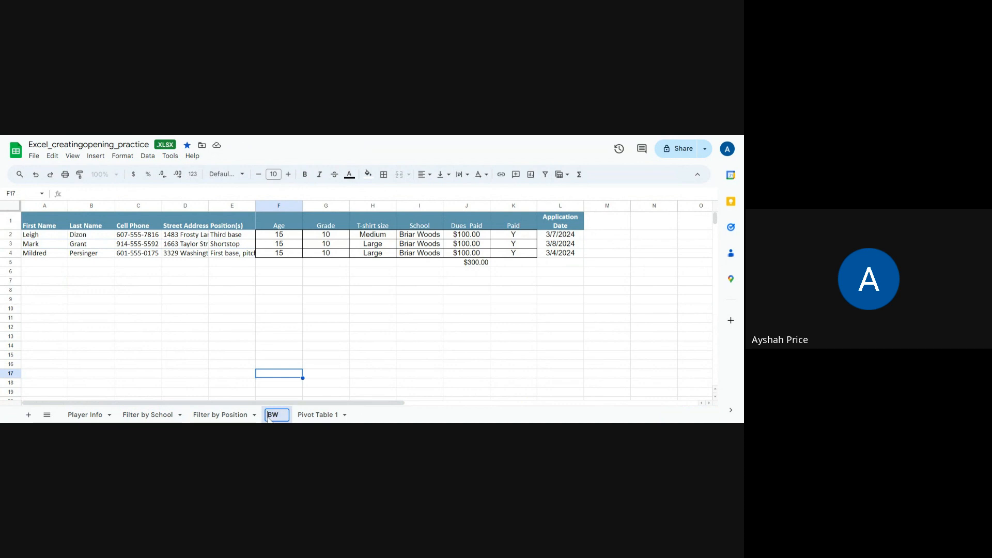
{"action": "type", "text": "Rename"}
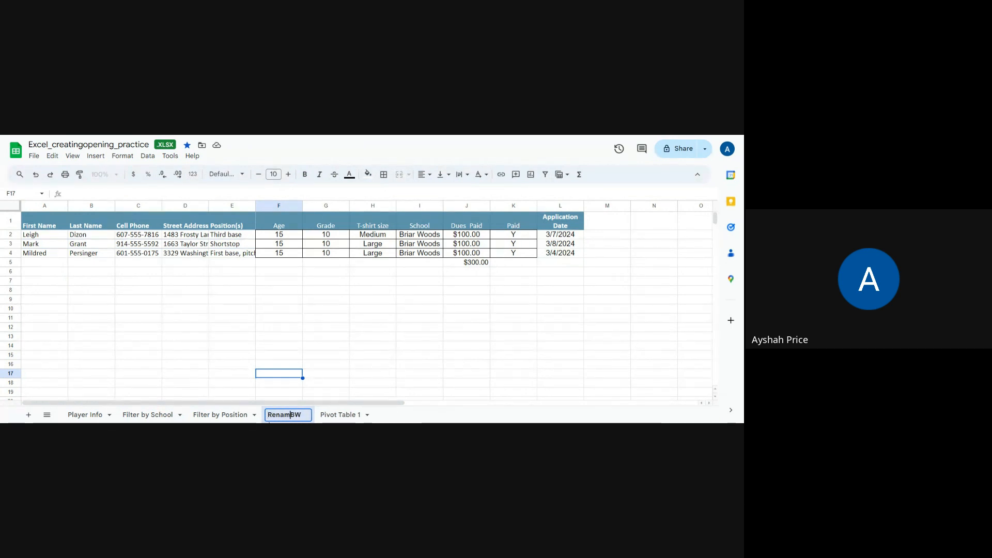
{"action": "key", "text": "BackSpace"}
{"action": "key", "text": "BackSpace"}
{"action": "key", "text": "BackSpace"}
{"action": "key", "text": "BackSpace"}
{"action": "key", "text": "BackSpace"}
{"action": "key", "text": "BackSpace"}
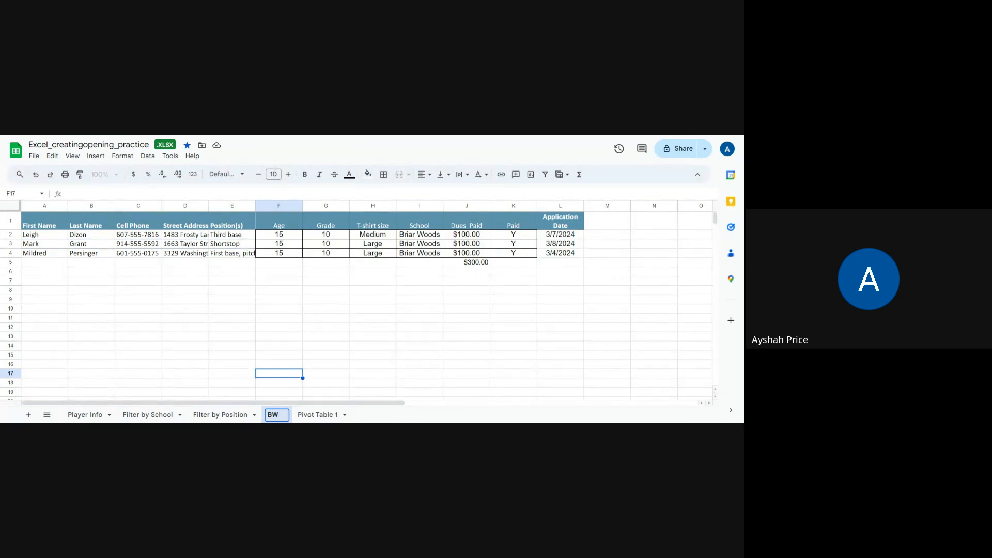
{"action": "type", "text": "Sort "}
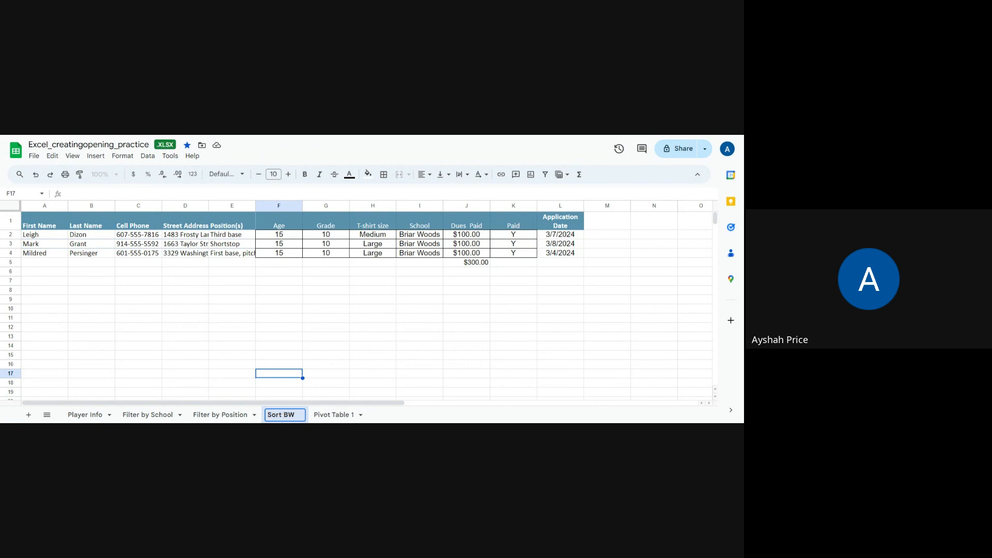
{"action": "type", "text": "for"}
{"action": "key", "text": "BackSpace"}
{"action": "key", "text": "BackSpace"}
{"action": "key", "text": "BackSpace"}
{"action": "key", "text": "Return"}
{"action": "left_click", "coordinate": [326, 393]}
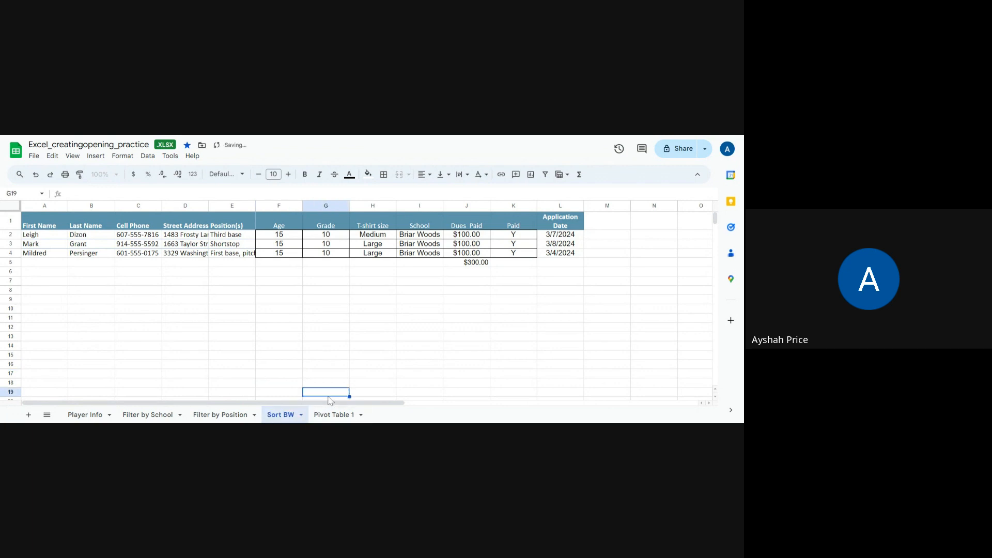
Compare the school-sorted rows on Filter by School with the Player Info sheet, highlighting the Heritage players (A14:L17) and the header row
{"action": "left_click", "coordinate": [150, 416]}
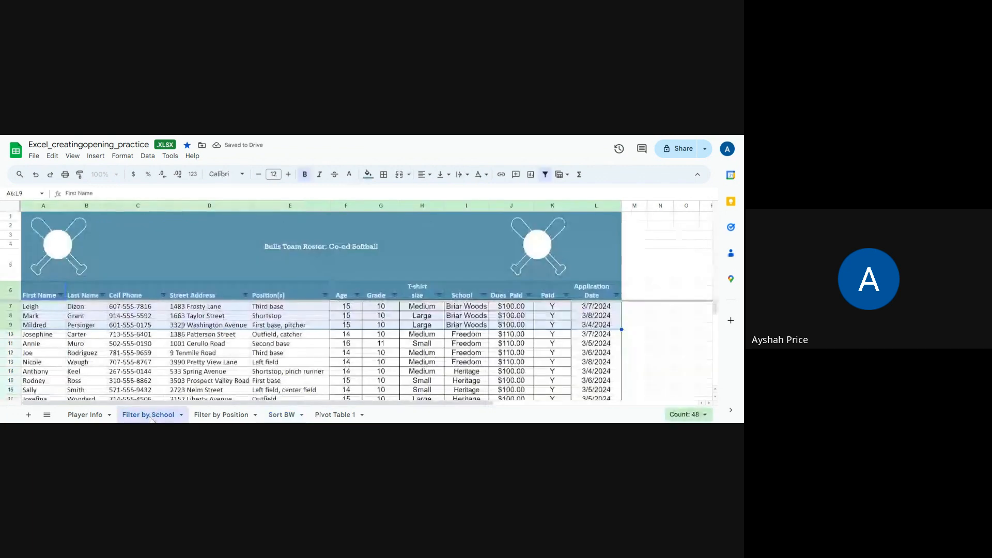
{"action": "left_click", "coordinate": [182, 363]}
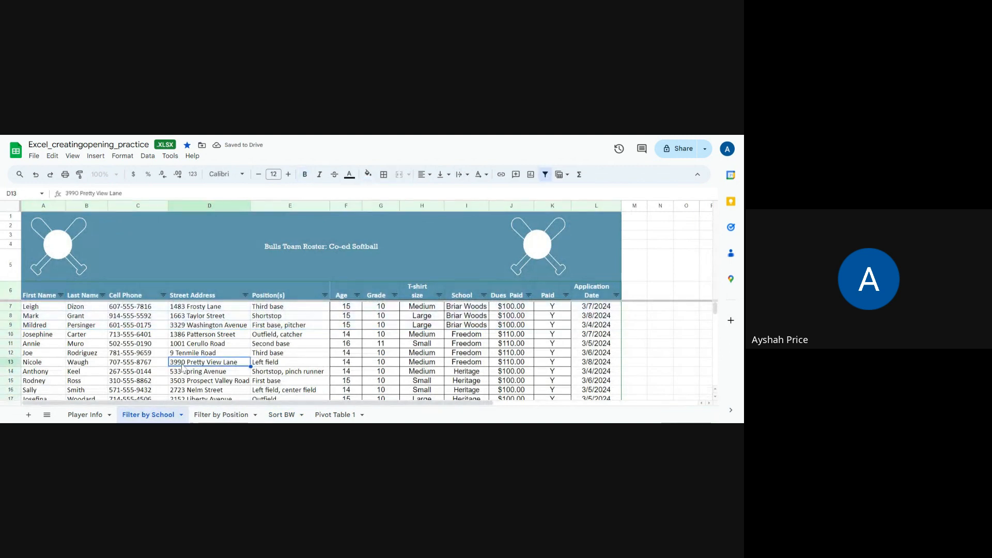
{"action": "scroll", "coordinate": [467, 340], "scroll_direction": "down", "scroll_amount": 3}
{"action": "scroll", "coordinate": [468, 340], "scroll_direction": "up", "scroll_amount": 3}
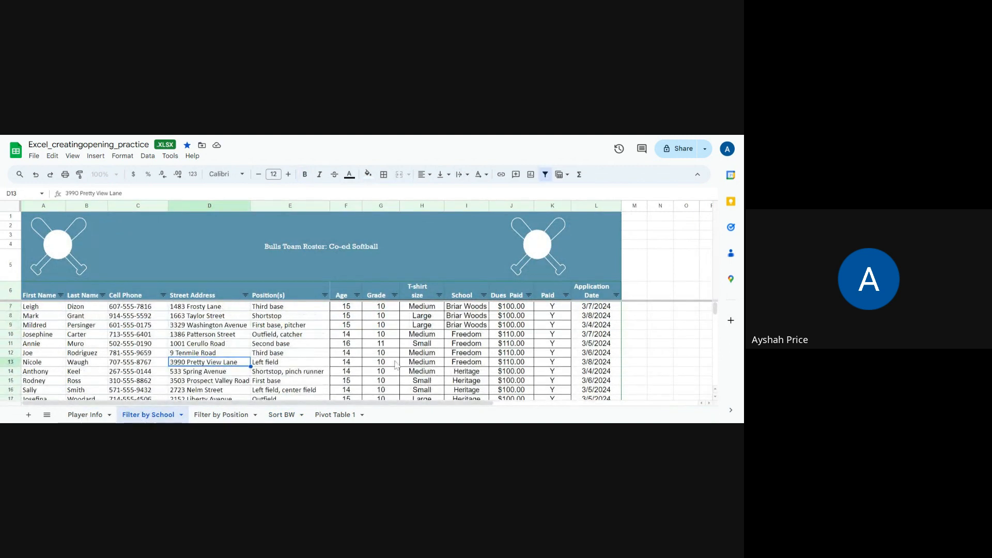
{"action": "left_click", "coordinate": [75, 420]}
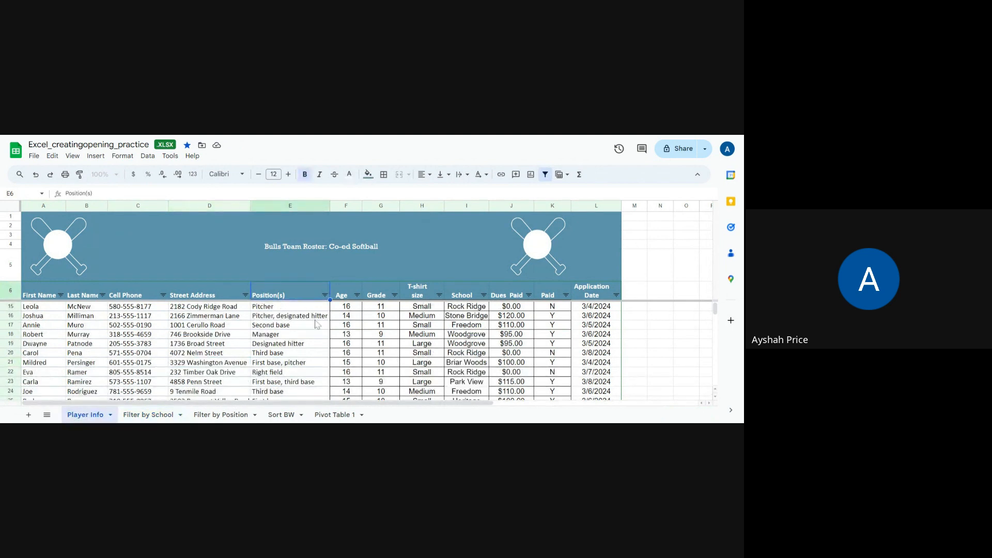
{"action": "left_click", "coordinate": [159, 419]}
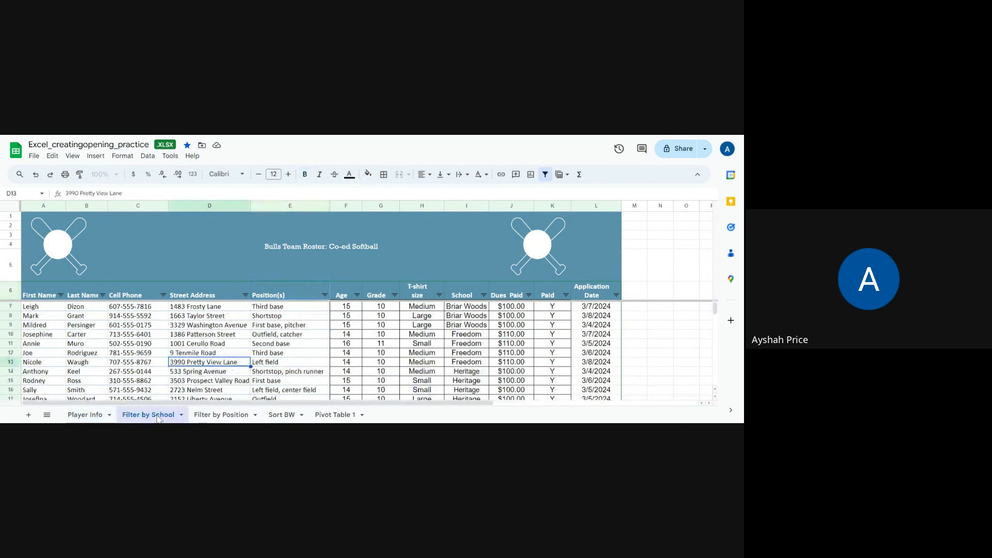
{"action": "scroll", "coordinate": [413, 346], "scroll_direction": "down", "scroll_amount": 2}
{"action": "scroll", "coordinate": [408, 344], "scroll_direction": "up", "scroll_amount": 1}
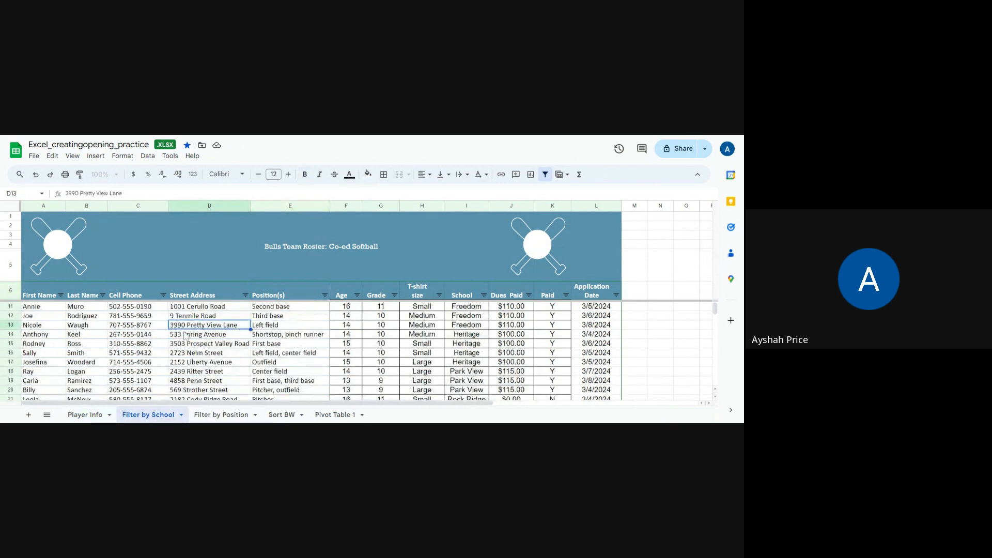
{"action": "left_click_drag", "start_coordinate": [41, 336], "coordinate": [596, 366]}
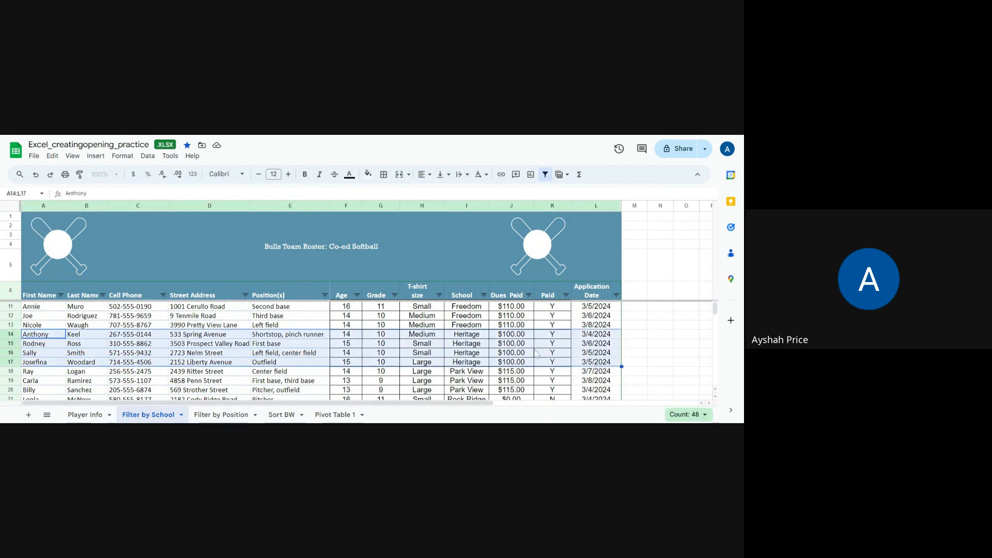
{"action": "left_click_drag", "start_coordinate": [44, 298], "coordinate": [601, 296]}
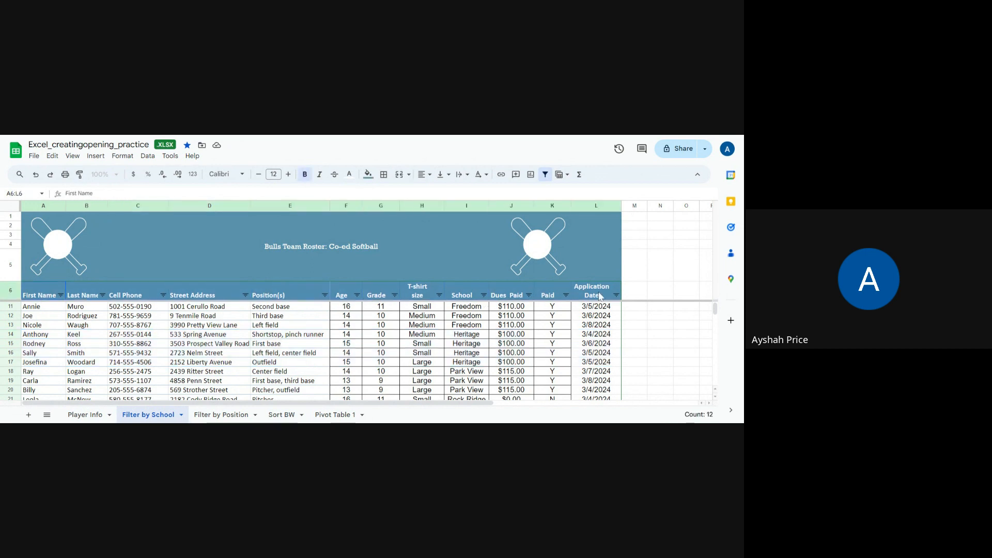
Filter the School column on the Filter by School sheet by values to show only Freedom
{"action": "left_click", "coordinate": [484, 296]}
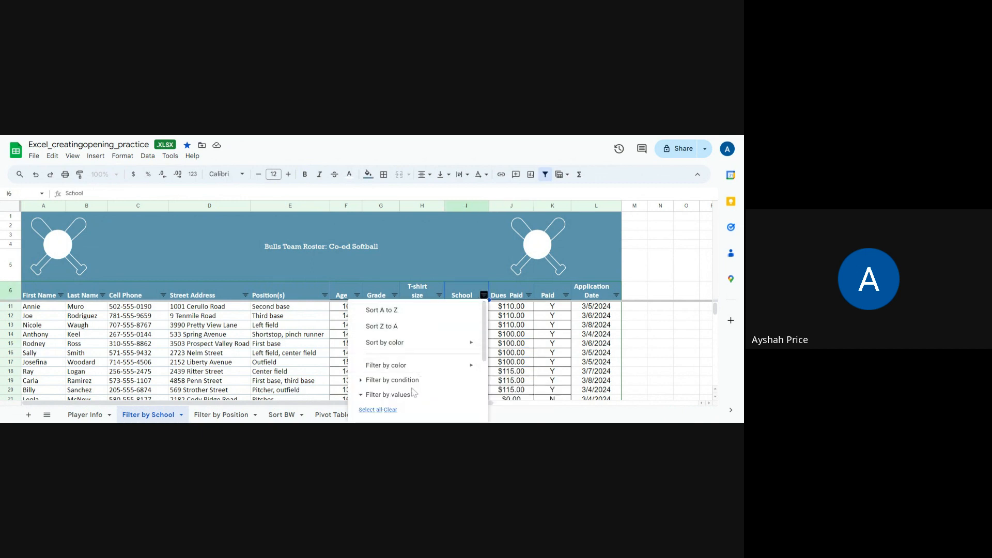
{"action": "left_click", "coordinate": [408, 380]}
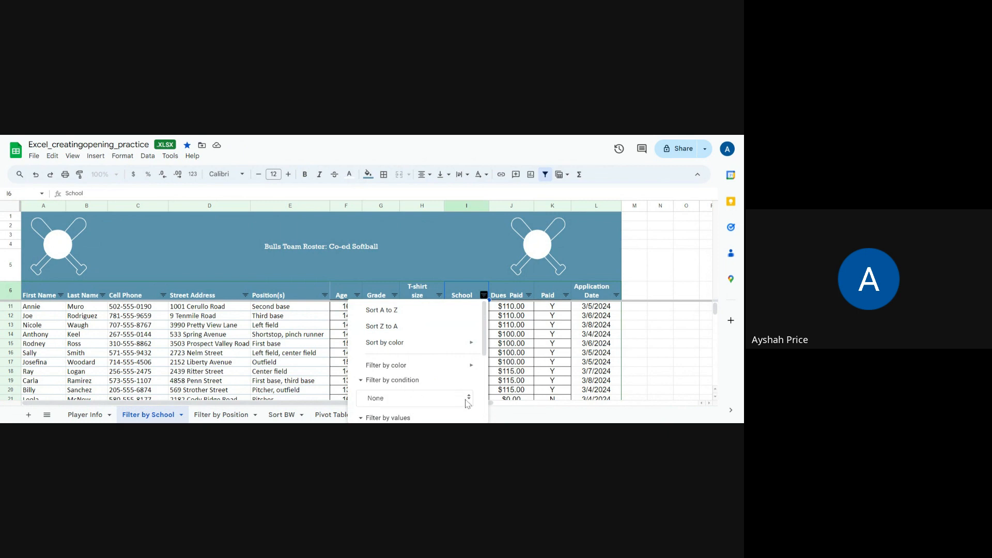
{"action": "mouse_move", "coordinate": [478, 344]}
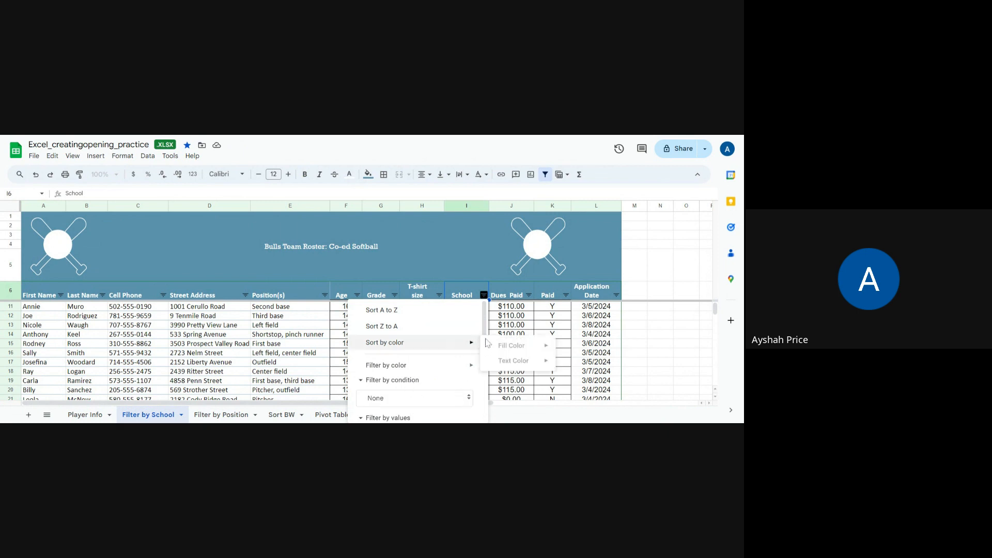
{"action": "left_click_drag", "start_coordinate": [484, 335], "coordinate": [484, 392]}
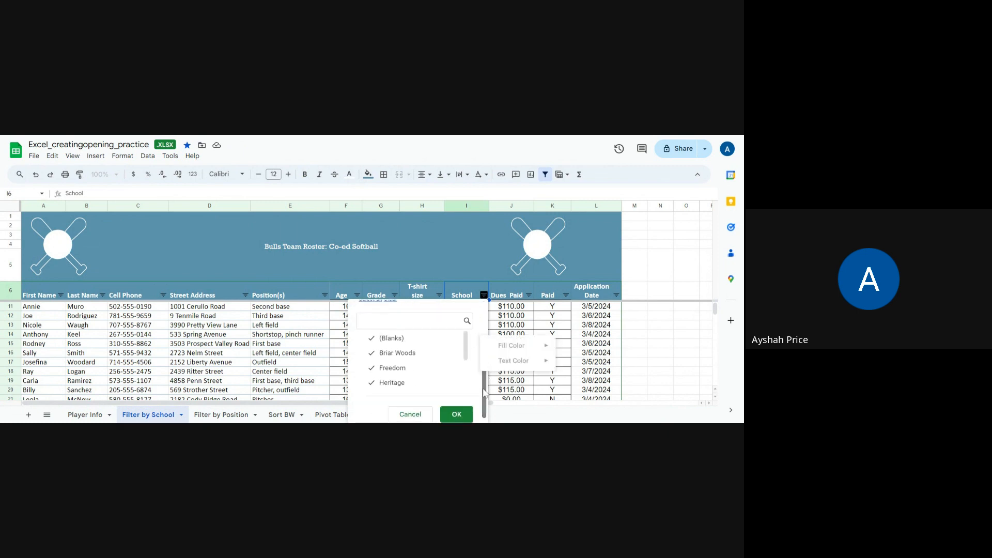
{"action": "left_click", "coordinate": [385, 339]}
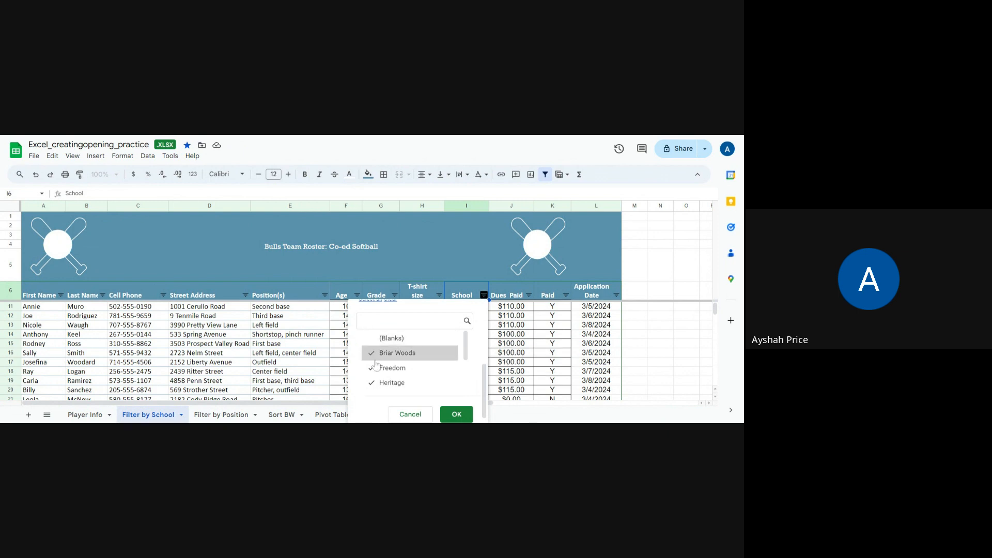
{"action": "left_click", "coordinate": [375, 355]}
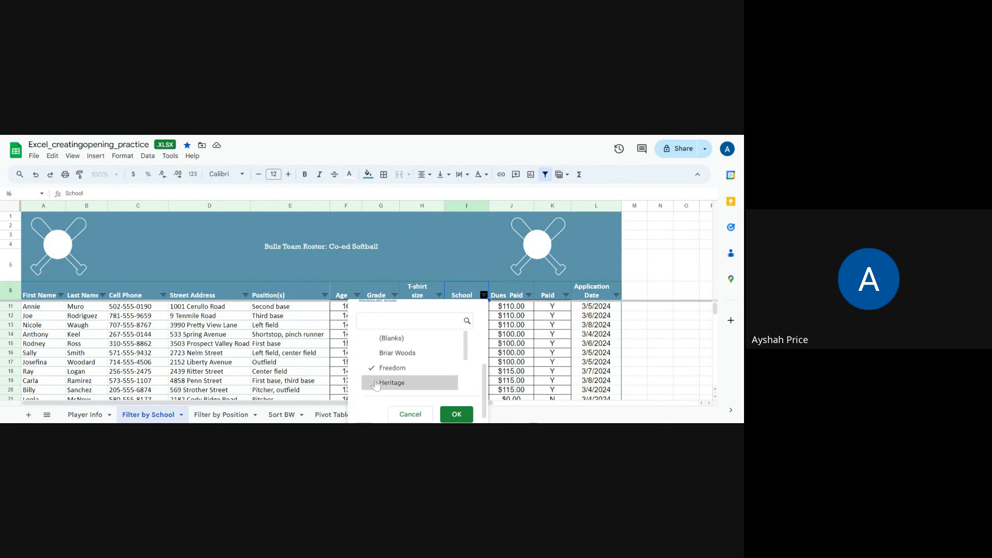
{"action": "scroll", "coordinate": [403, 382], "scroll_direction": "down", "scroll_amount": 2}
{"action": "scroll", "coordinate": [411, 341], "scroll_direction": "up", "scroll_amount": 6}
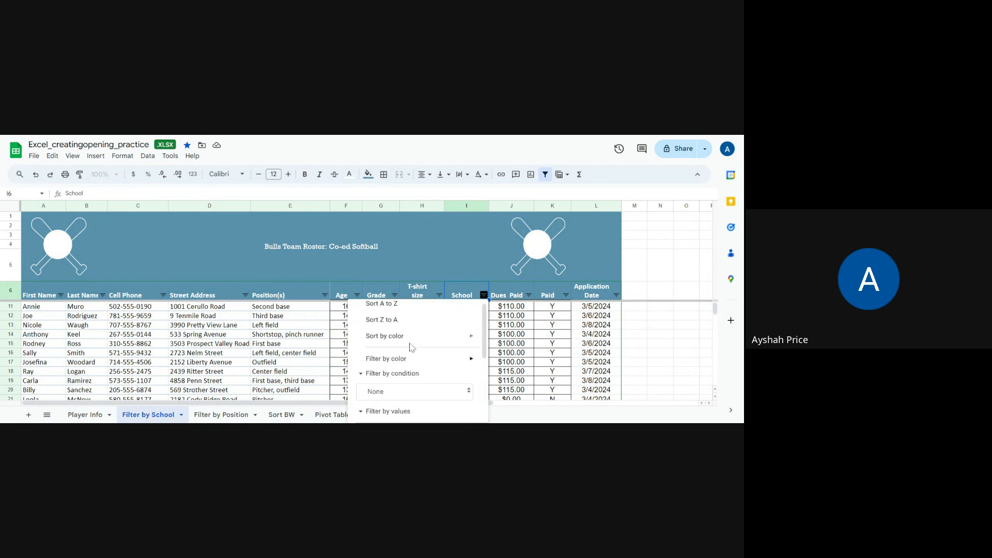
{"action": "scroll", "coordinate": [409, 356], "scroll_direction": "down", "scroll_amount": 2}
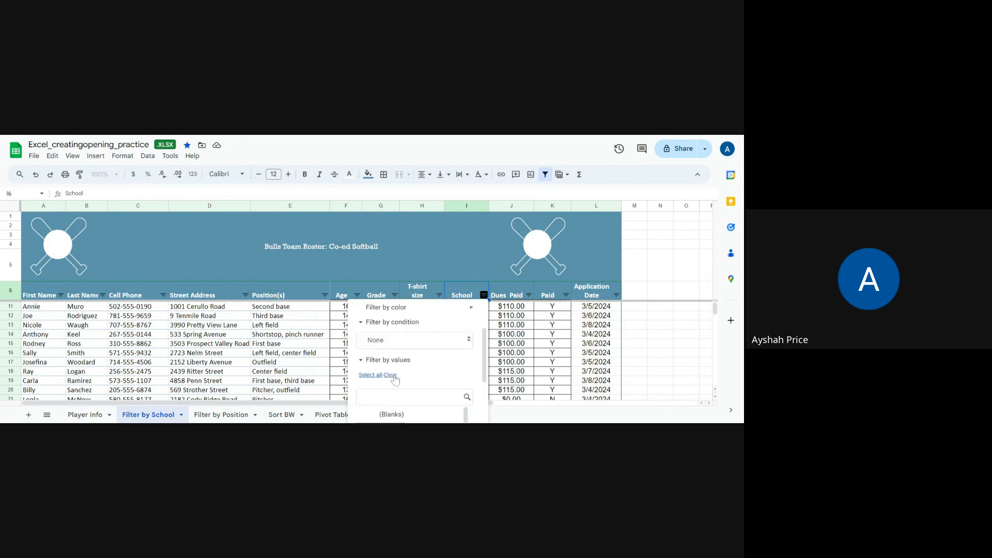
{"action": "left_click", "coordinate": [395, 376]}
{"action": "scroll", "coordinate": [402, 377], "scroll_direction": "down", "scroll_amount": 2}
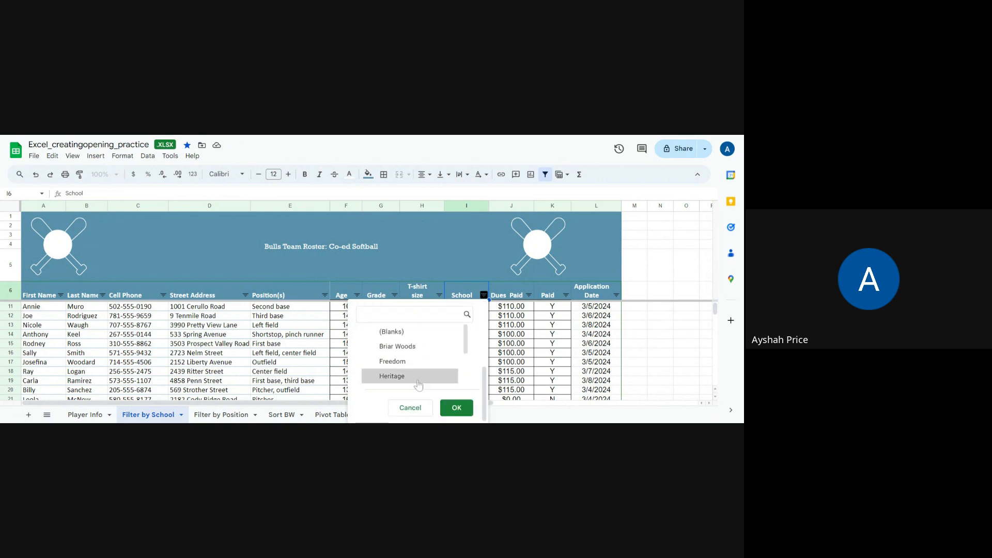
{"action": "left_click", "coordinate": [376, 361]}
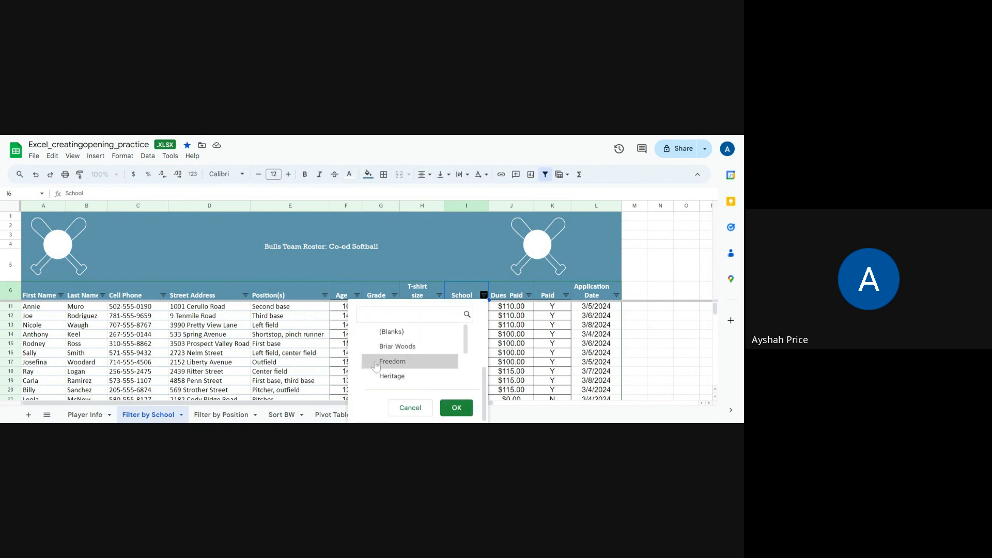
{"action": "left_click", "coordinate": [458, 408]}
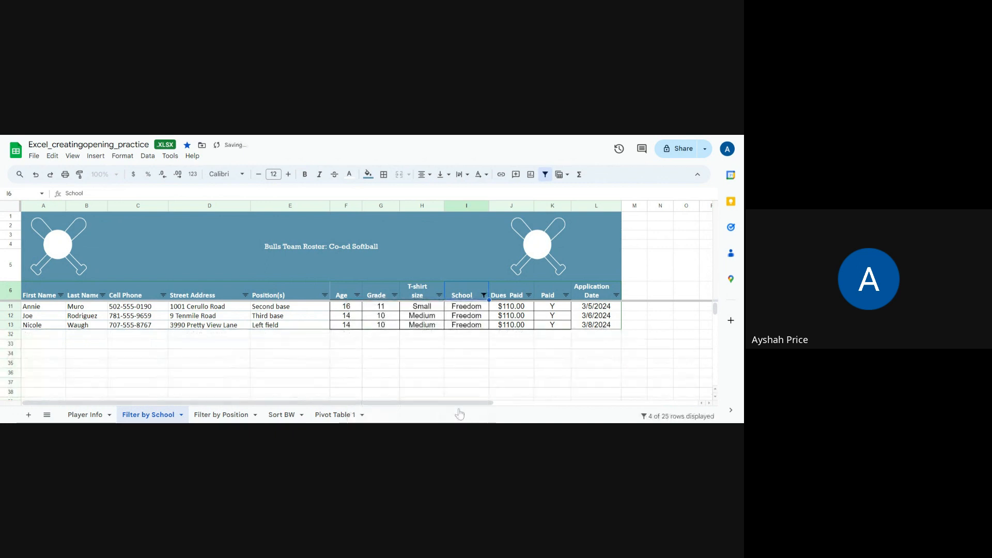
Copy the header row and the filtered Freedom player rows (A6:L13) into a new sheet, starting at cell A1
{"action": "left_click", "coordinate": [51, 311]}
{"action": "left_click_drag", "start_coordinate": [46, 295], "coordinate": [607, 337]}
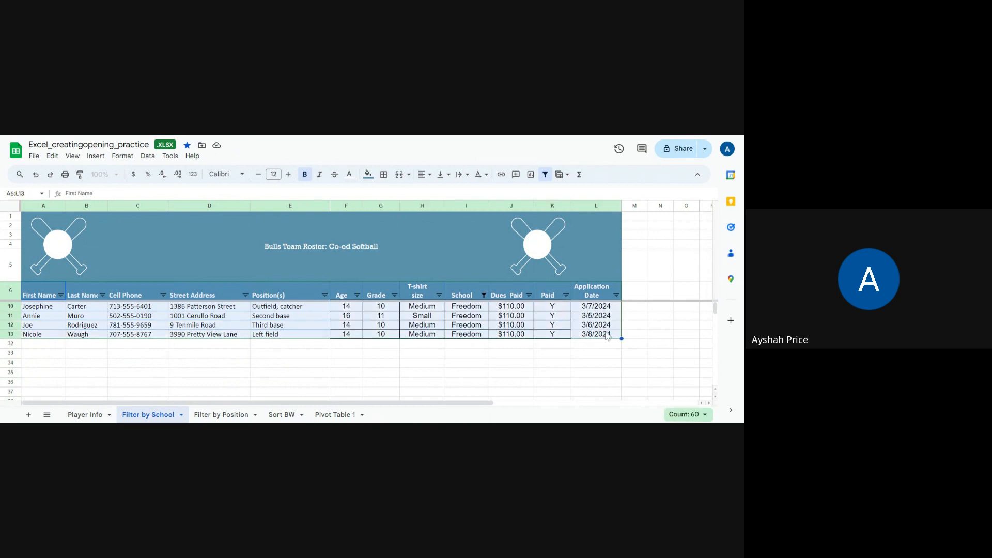
{"action": "right_click", "coordinate": [569, 331]}
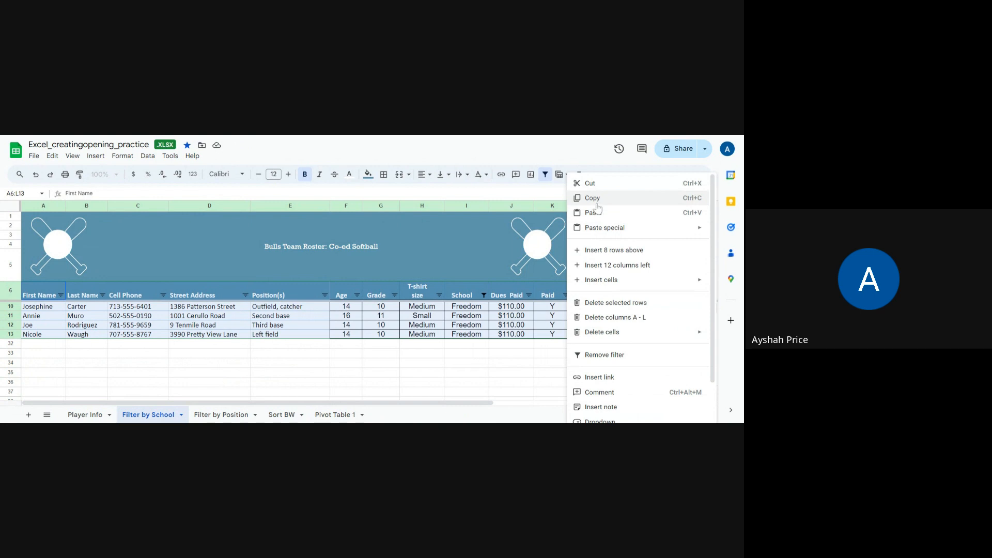
{"action": "left_click", "coordinate": [595, 199]}
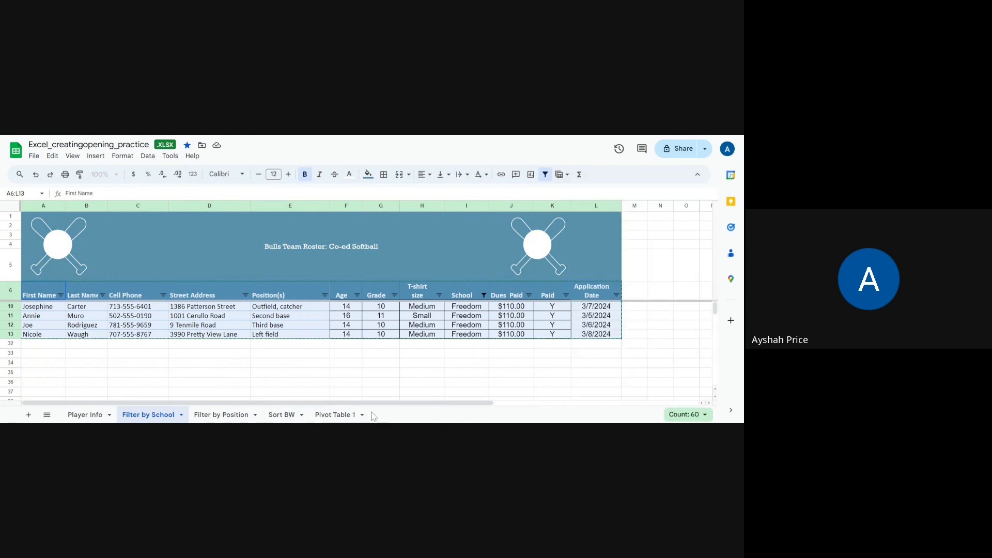
{"action": "left_click", "coordinate": [28, 415]}
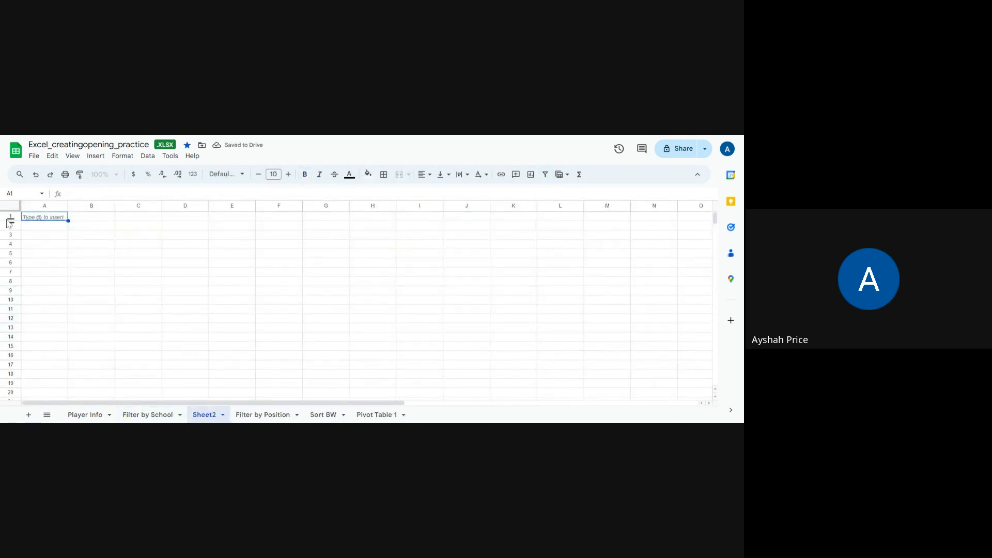
{"action": "key", "text": "ctrl+v"}
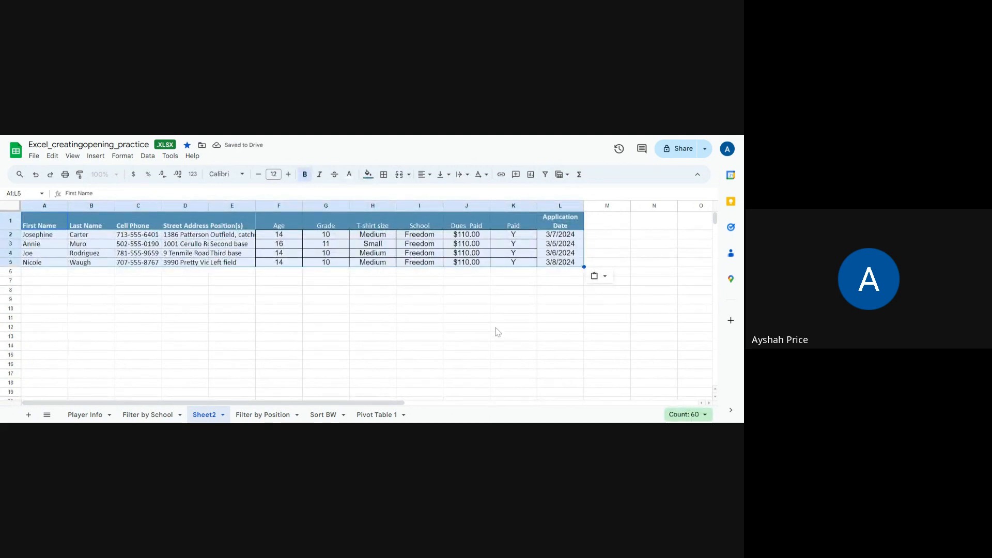
Total the Dues Paid column in cell J6 of Sheet2 with the suggested formula =SUM(J2:J5)
{"action": "left_click", "coordinate": [430, 274]}
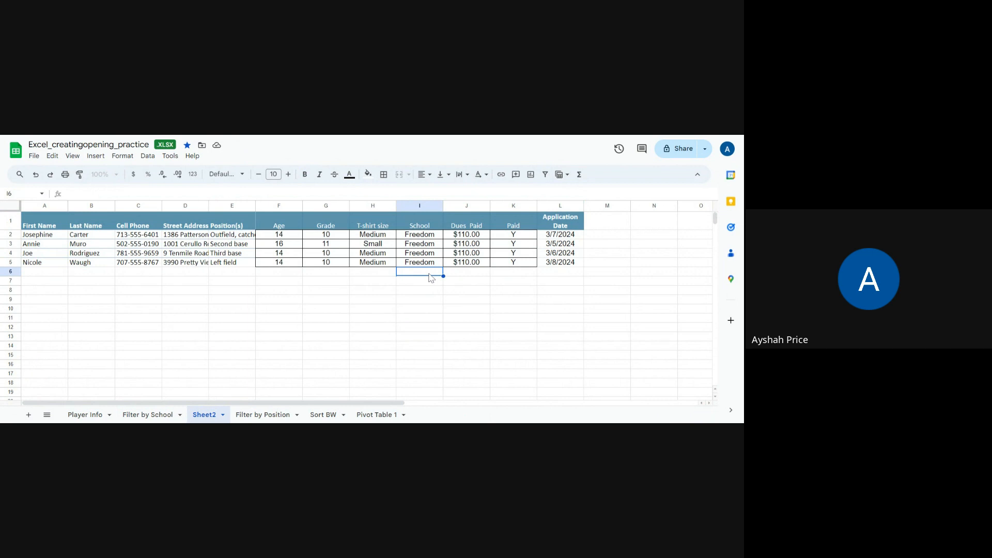
{"action": "left_click", "coordinate": [479, 278]}
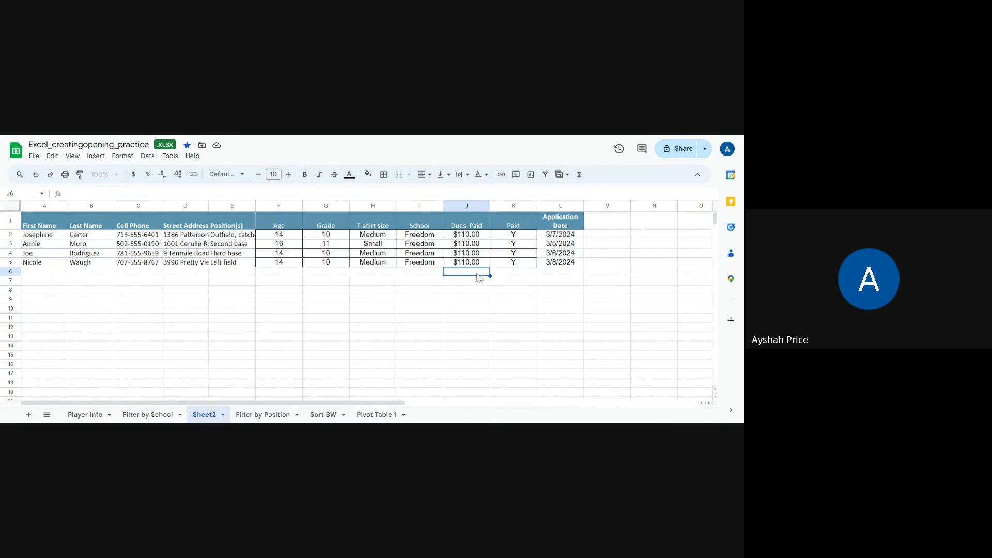
{"action": "type", "text": "="}
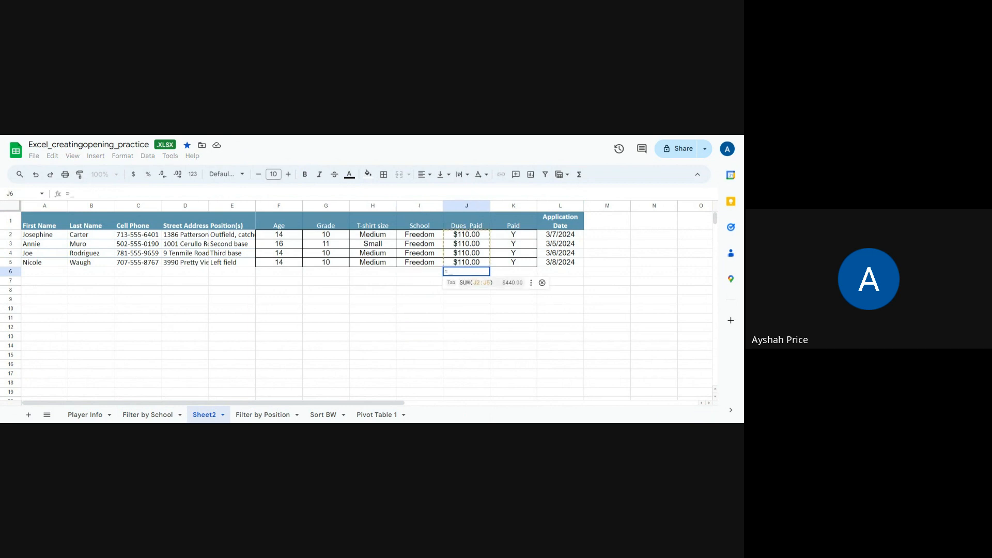
{"action": "left_click", "coordinate": [480, 284]}
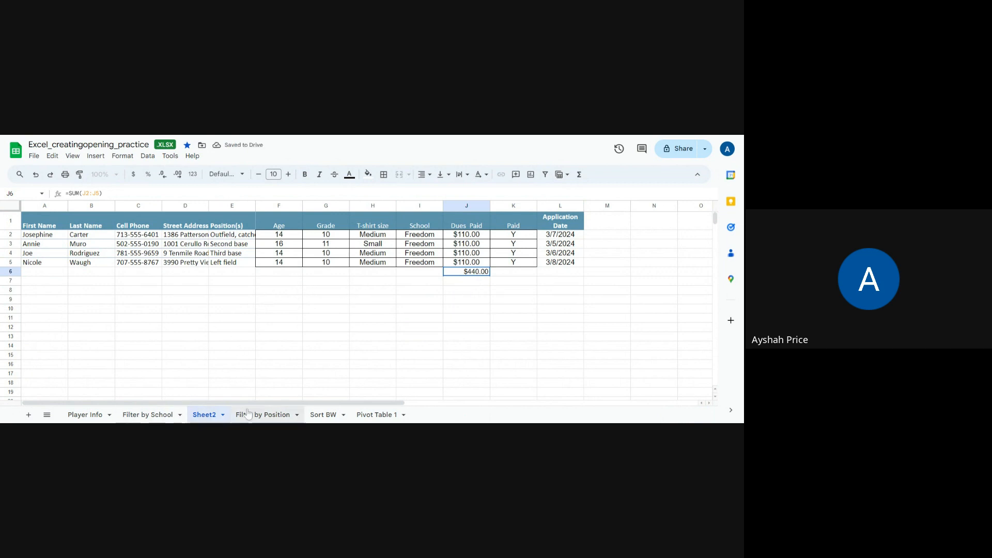
Rename Sheet2 as "Sort by Freedom"
{"action": "right_click", "coordinate": [217, 416]}
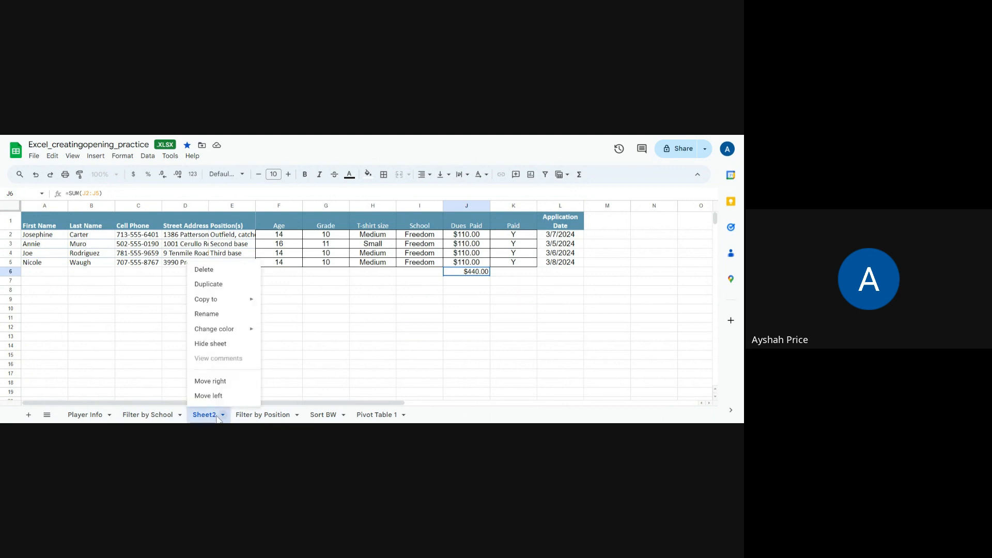
{"action": "mouse_move", "coordinate": [204, 300]}
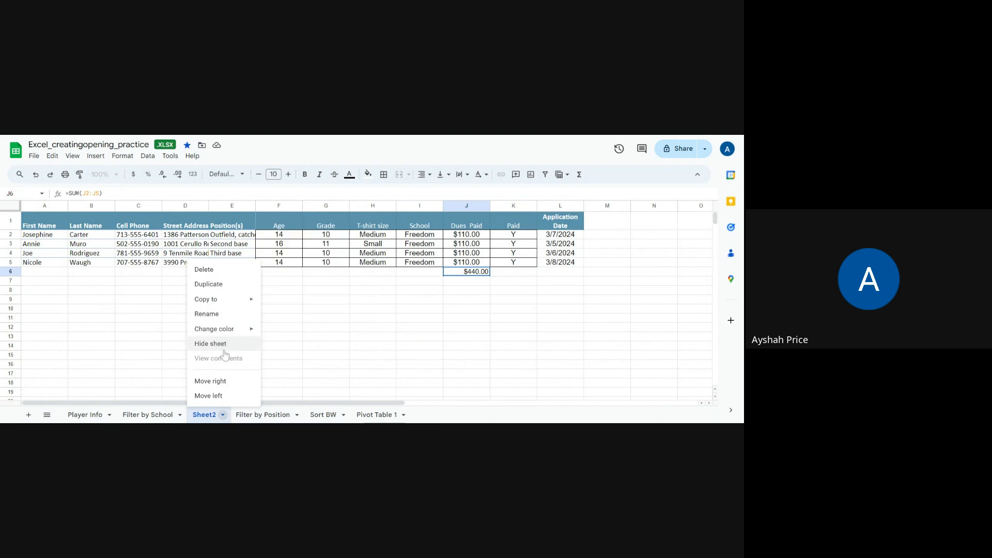
{"action": "left_click", "coordinate": [221, 315]}
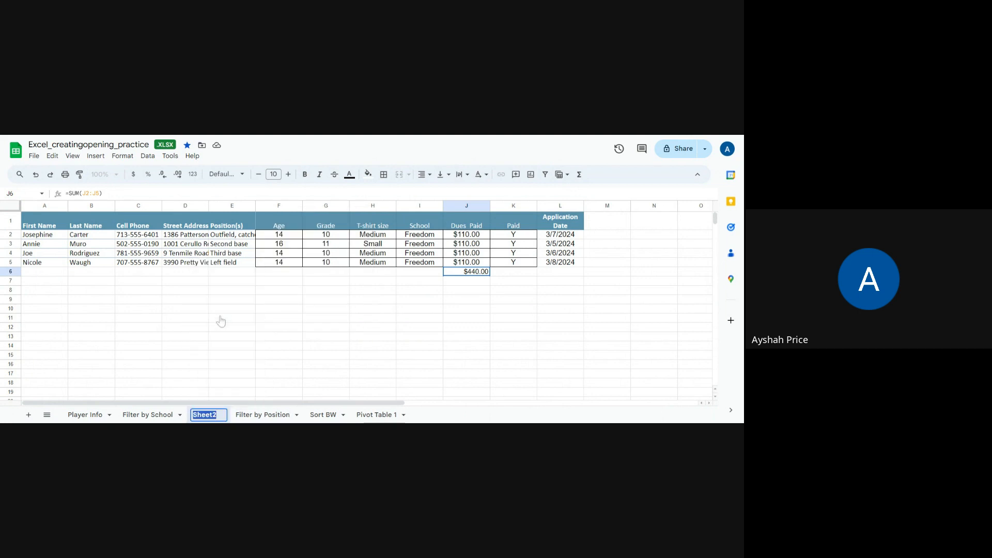
{"action": "type", "text": "Filter"}
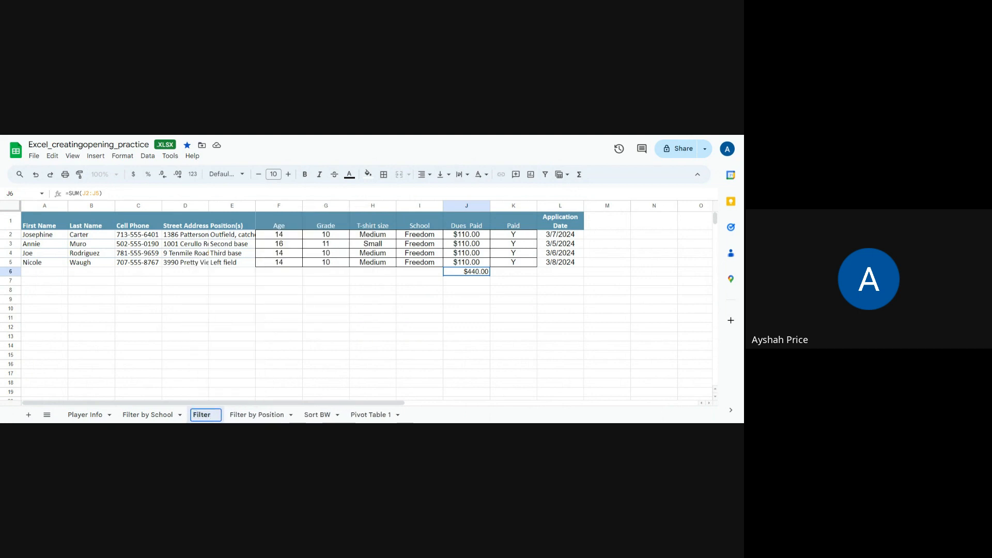
{"action": "key", "text": "BackSpace"}
{"action": "key", "text": "BackSpace"}
{"action": "key", "text": "BackSpace"}
{"action": "key", "text": "BackSpace"}
{"action": "key", "text": "BackSpace"}
{"action": "key", "text": "BackSpace"}
{"action": "key", "text": "BackSpace"}
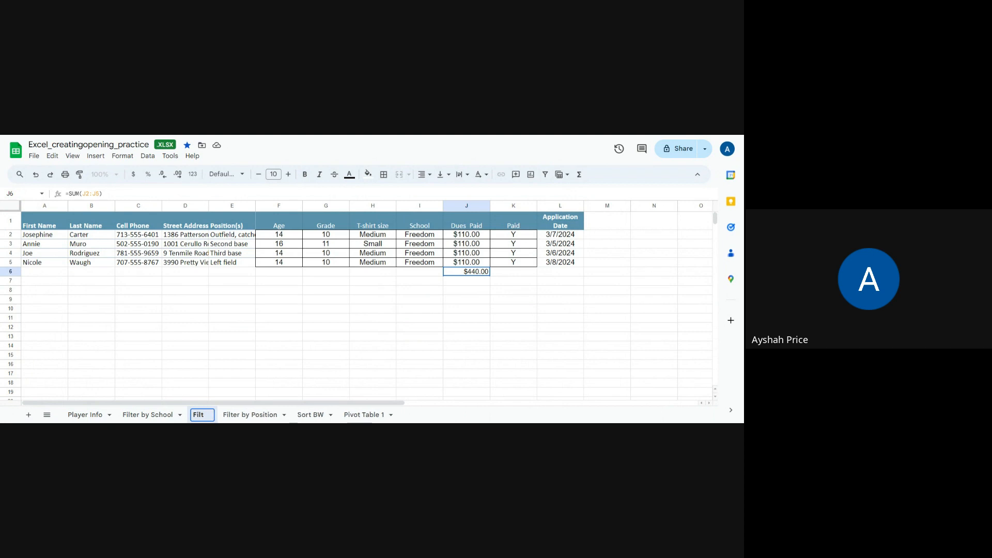
{"action": "type", "text": "Sort by "}
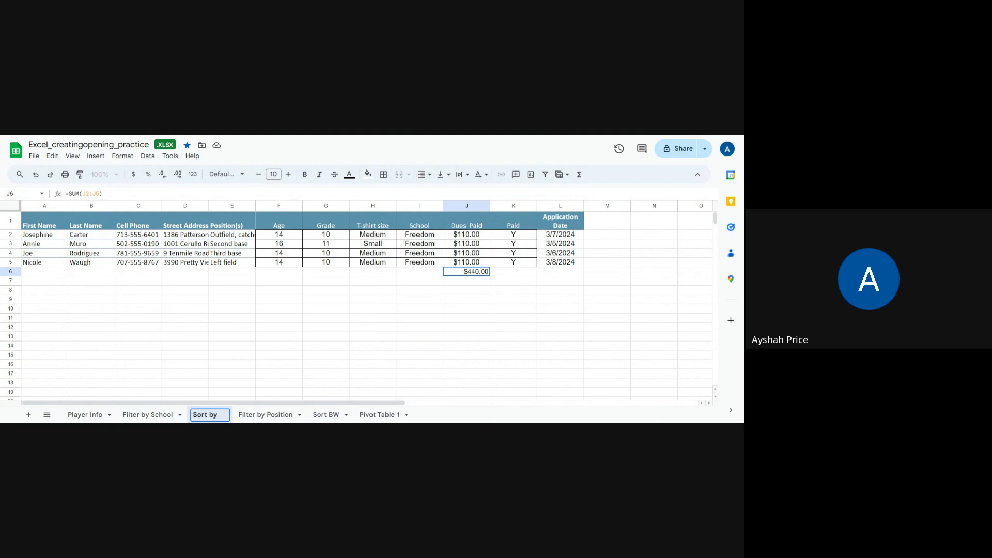
{"action": "type", "text": "Free"}
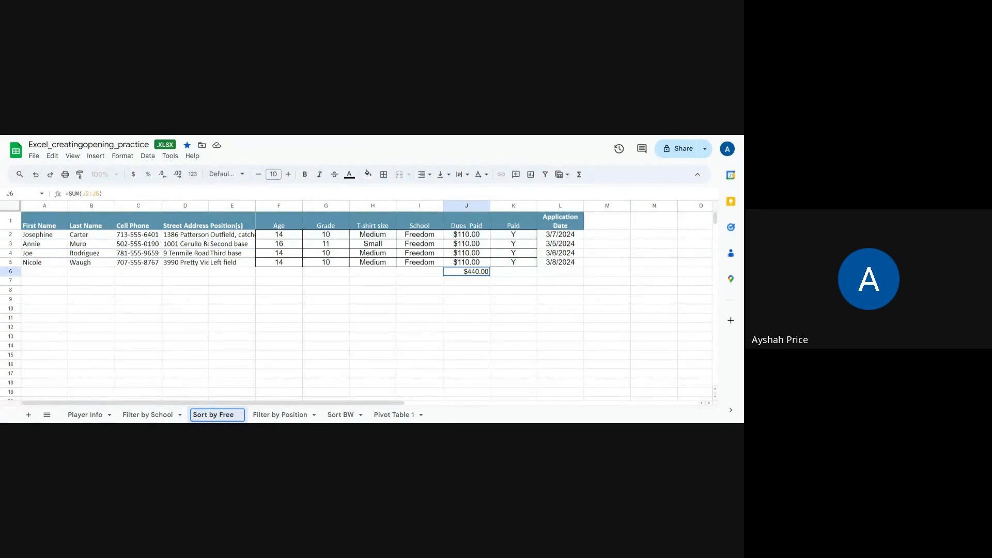
{"action": "key", "text": "BackSpace"}
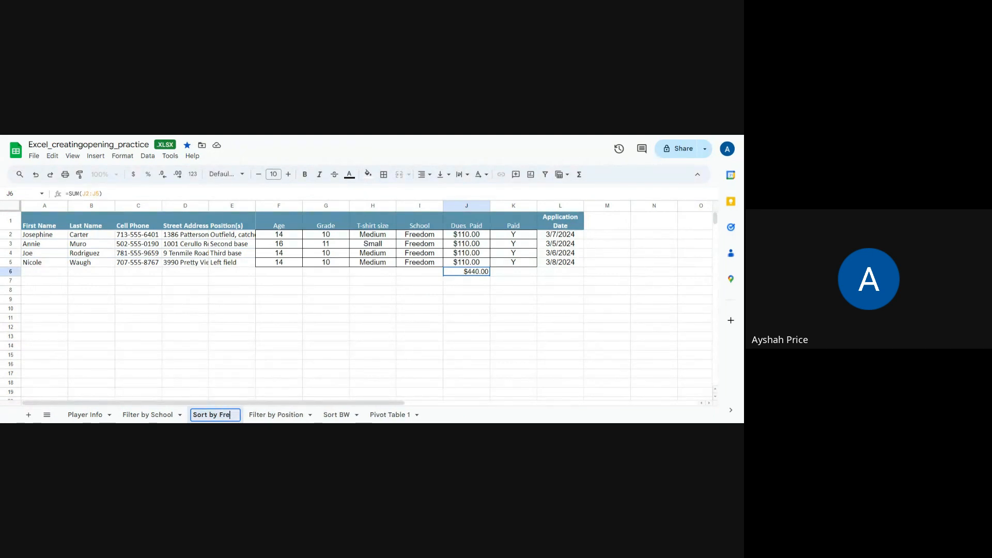
{"action": "type", "text": "edom"}
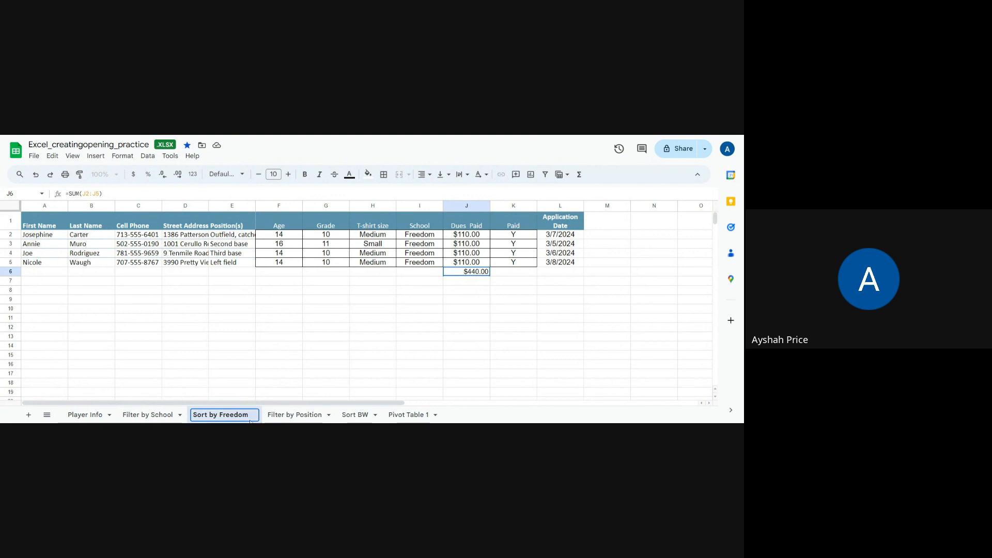
{"action": "left_click", "coordinate": [204, 393]}
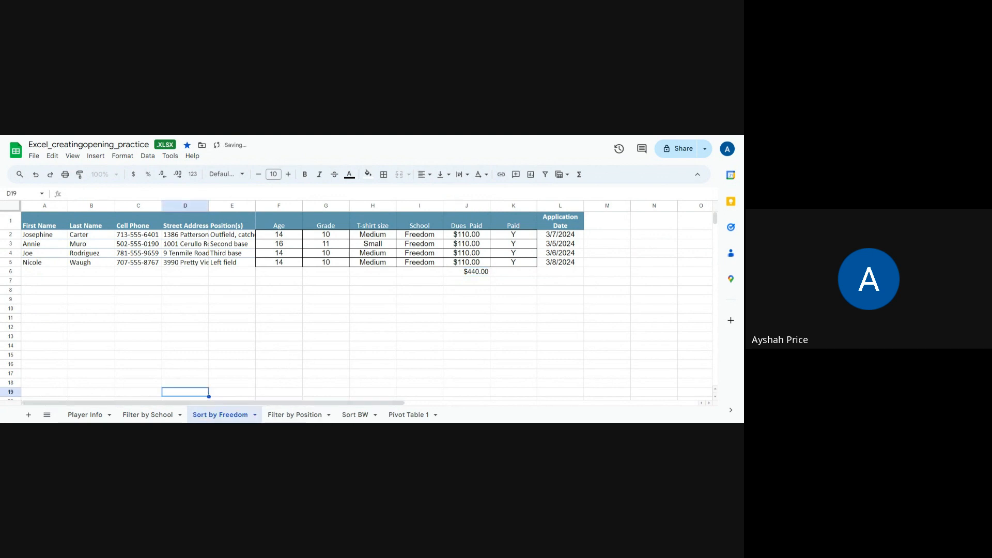
Shorten the Freedom players' sheet name to "Sort Freedom"
{"action": "double_click", "coordinate": [219, 416]}
{"action": "left_click", "coordinate": [218, 415]}
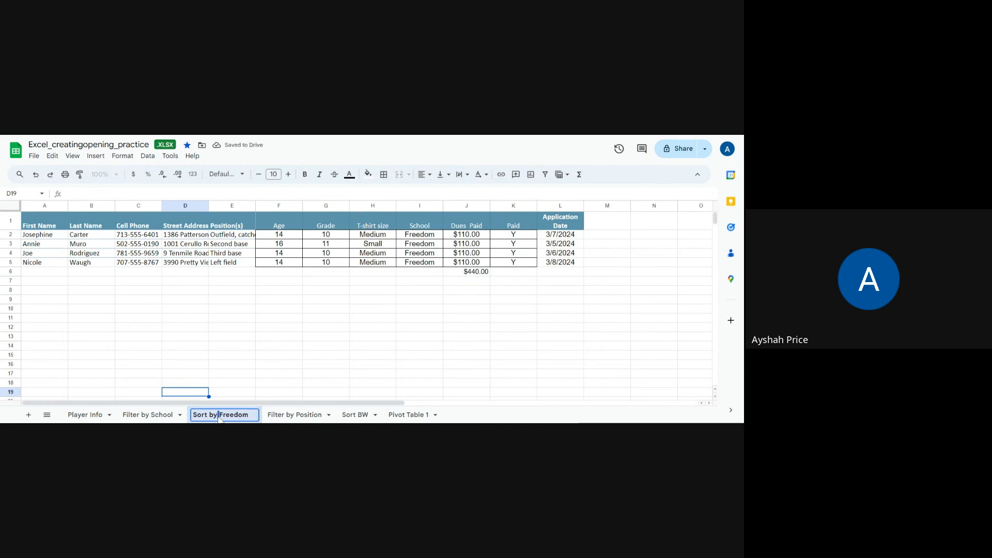
{"action": "key", "text": "BackSpace"}
{"action": "key", "text": "BackSpace"}
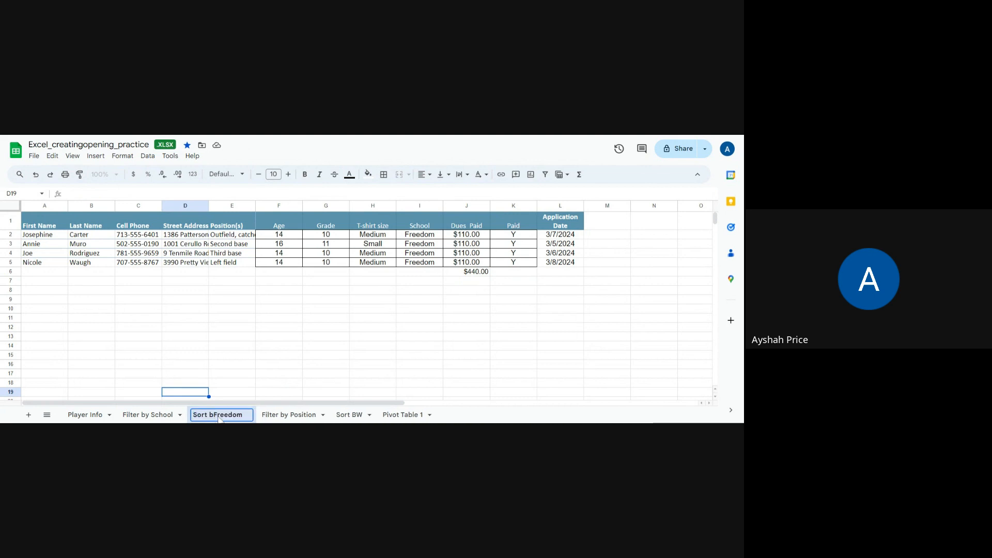
{"action": "key", "text": "BackSpace"}
{"action": "key", "text": "BackSpace"}
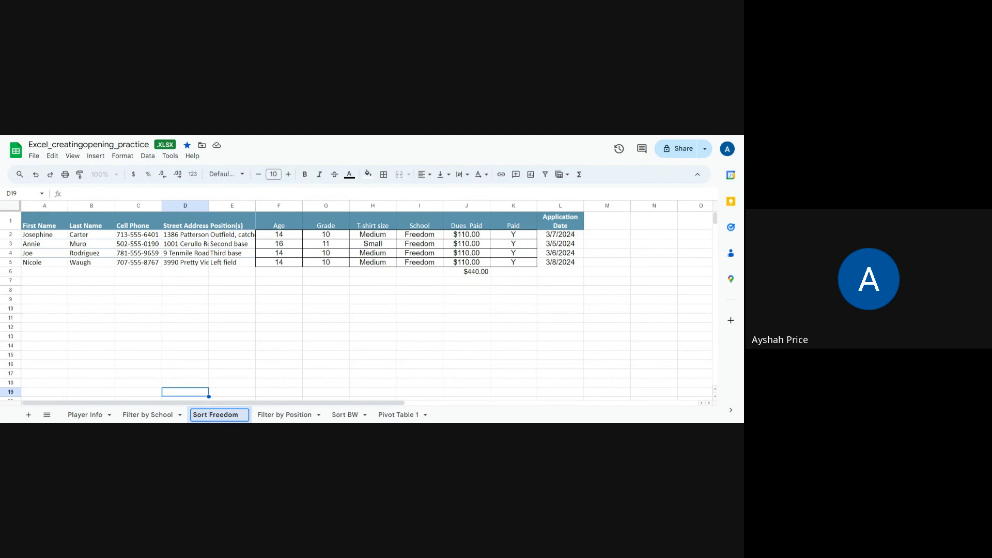
{"action": "left_click", "coordinate": [234, 356]}
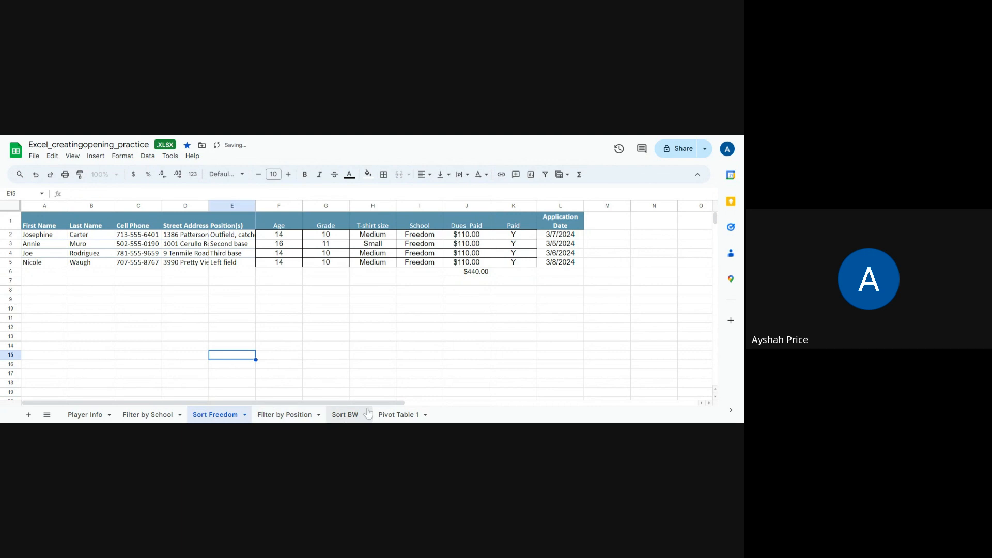
Compare the full Player Info roster, down to its dues total row, with the Sort Freedom and Filter by School sheets
{"action": "left_click", "coordinate": [147, 416]}
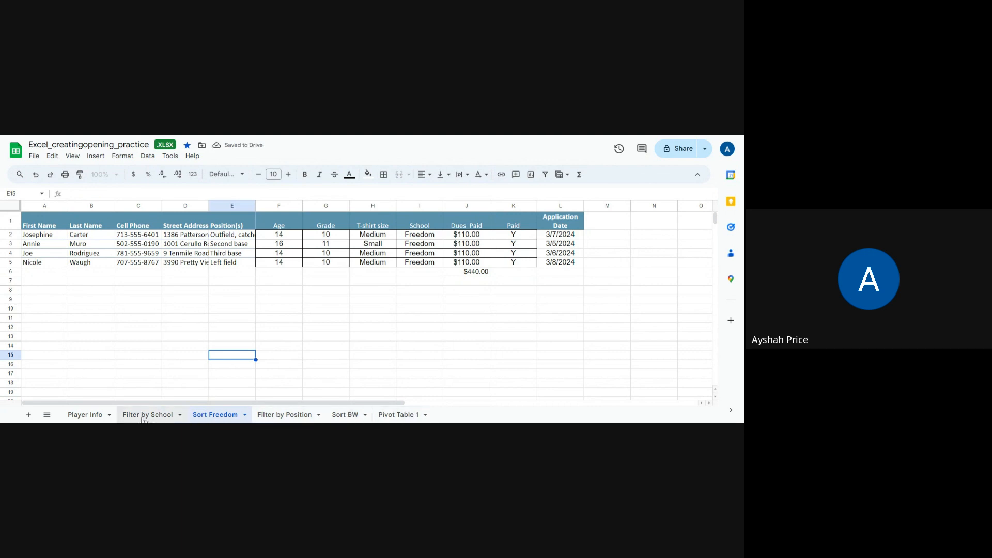
{"action": "left_click", "coordinate": [89, 417]}
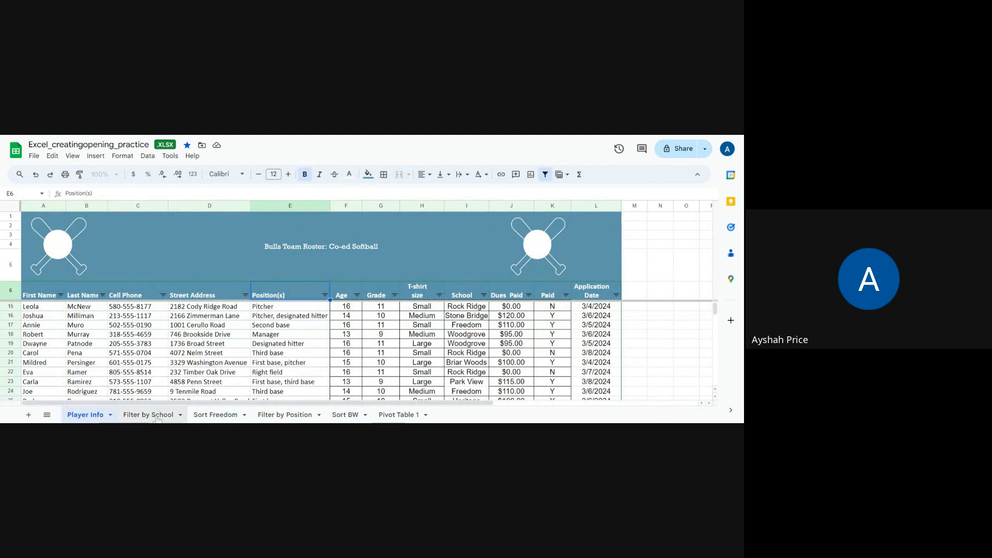
{"action": "left_click", "coordinate": [200, 418]}
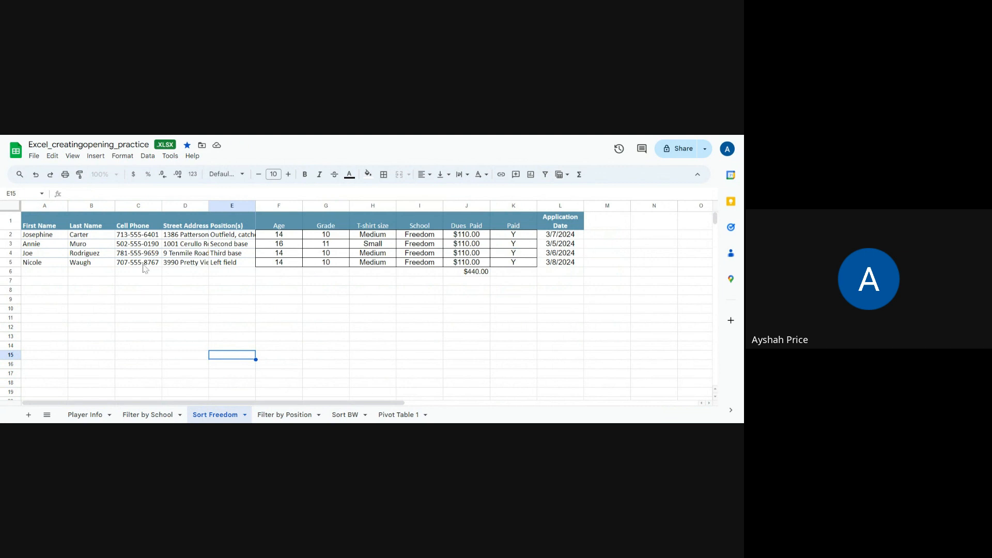
{"action": "left_click", "coordinate": [85, 414]}
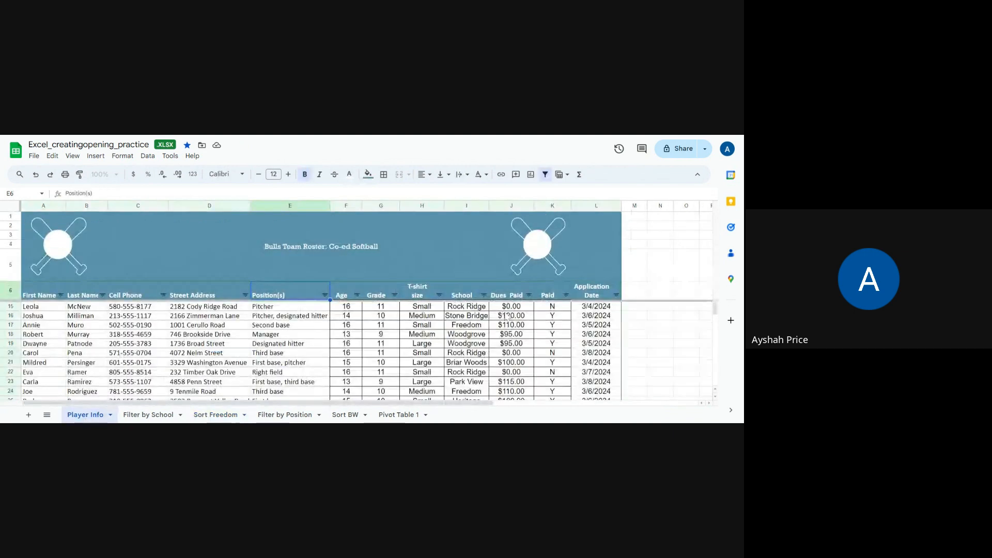
{"action": "scroll", "coordinate": [506, 318], "scroll_direction": "down", "scroll_amount": 3}
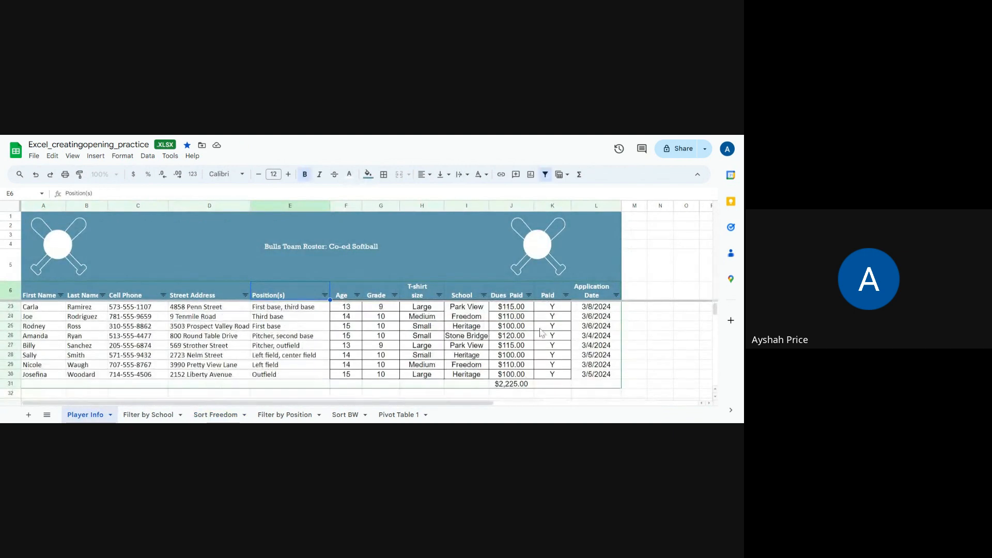
{"action": "scroll", "coordinate": [541, 331], "scroll_direction": "down", "scroll_amount": 1}
{"action": "left_click", "coordinate": [551, 347]}
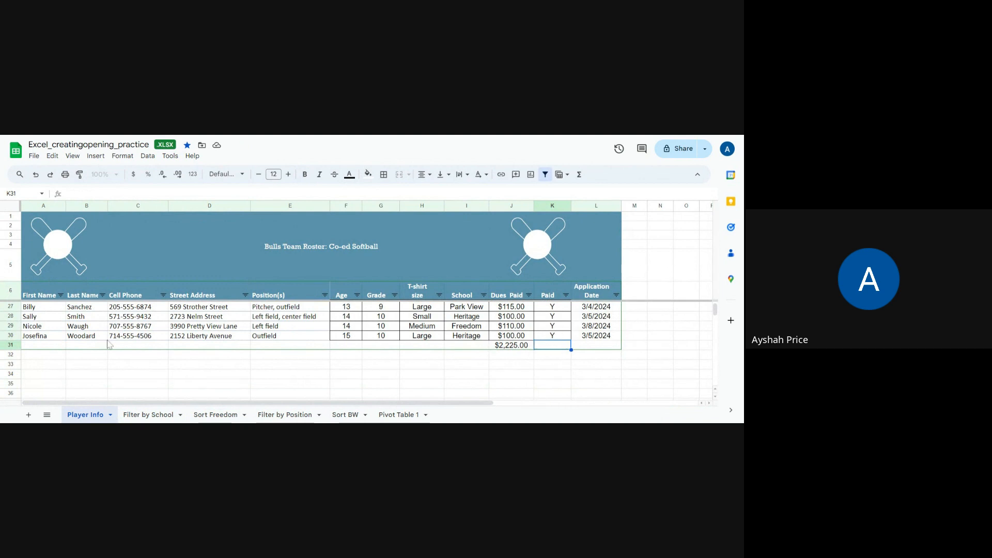
{"action": "scroll", "coordinate": [89, 361], "scroll_direction": "up", "scroll_amount": 1}
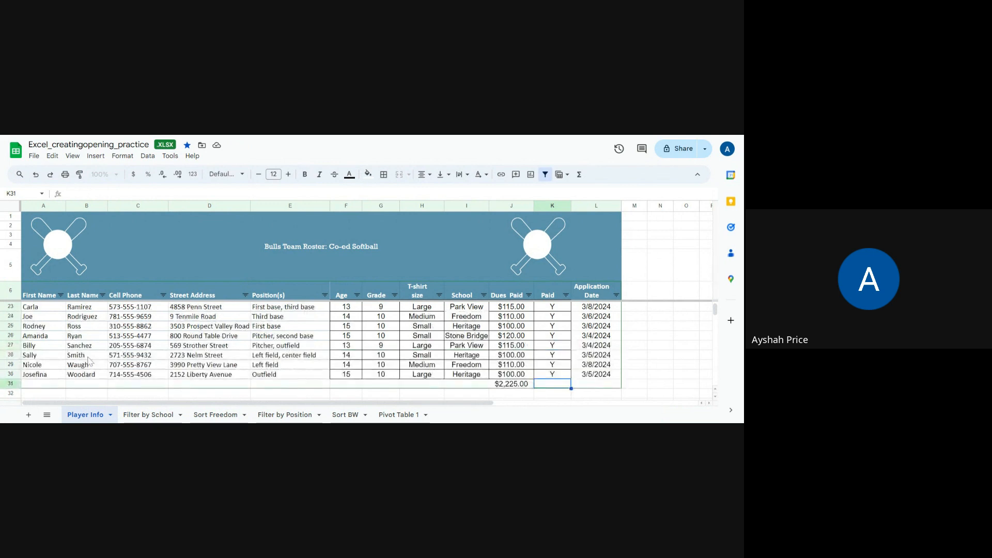
{"action": "scroll", "coordinate": [89, 361], "scroll_direction": "up", "scroll_amount": 3}
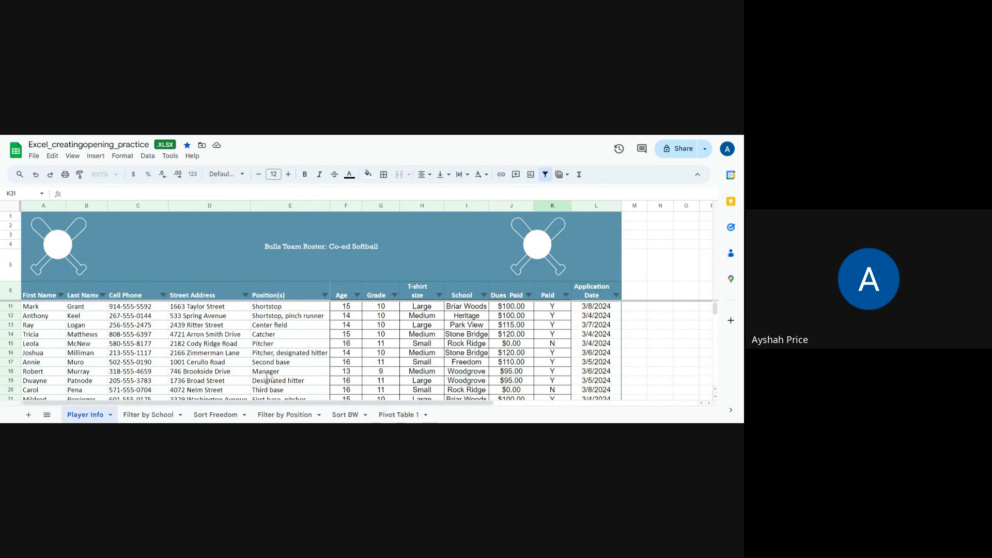
{"action": "left_click", "coordinate": [232, 415]}
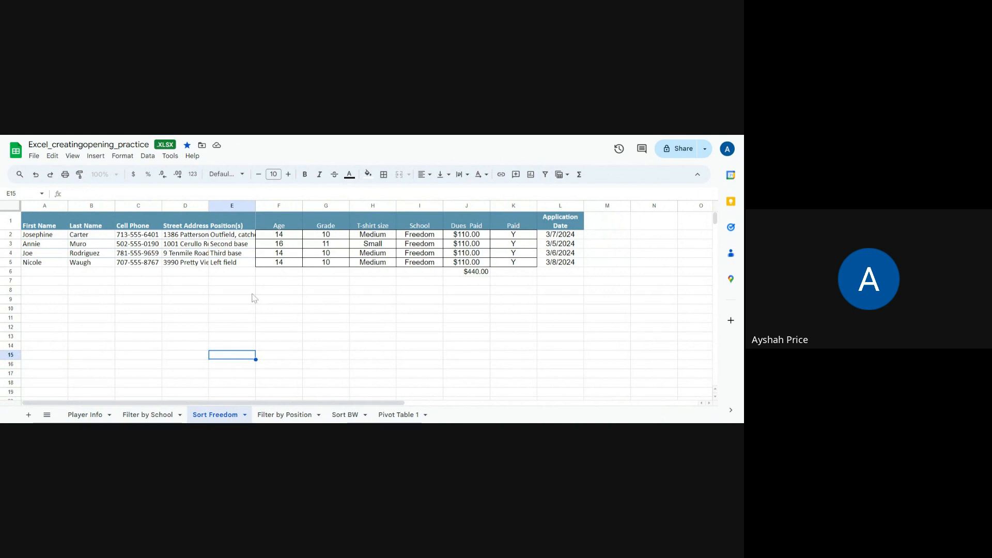
{"action": "left_click", "coordinate": [152, 416]}
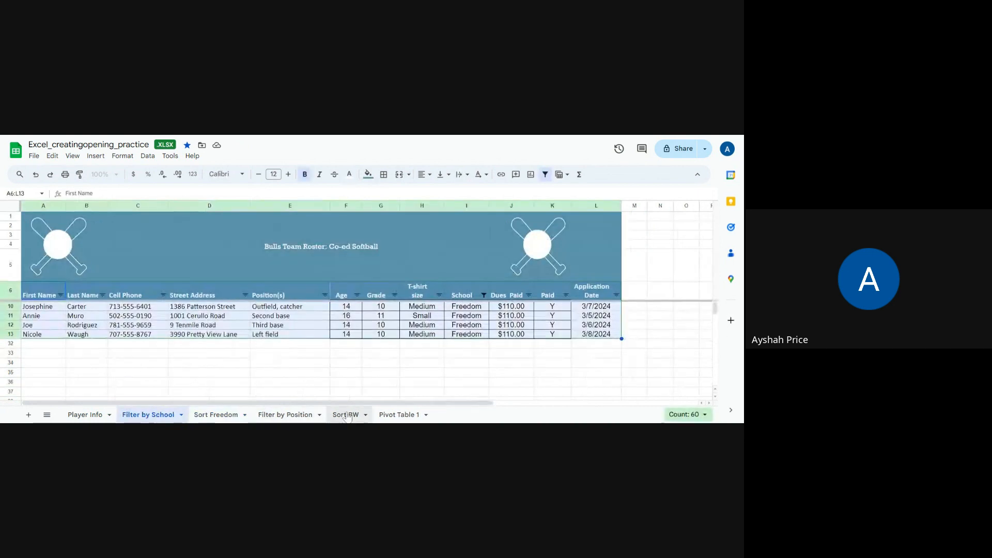
Examine the position counts per player on the Pivot Table 1 sheet, down to the Grand Total row
{"action": "left_click", "coordinate": [398, 415]}
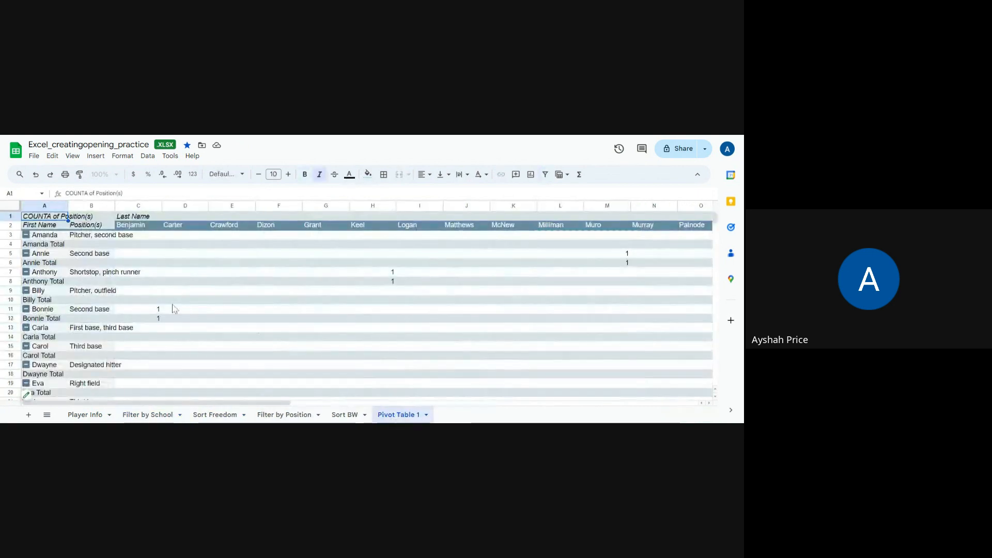
{"action": "scroll", "coordinate": [163, 295], "scroll_direction": "down", "scroll_amount": 3}
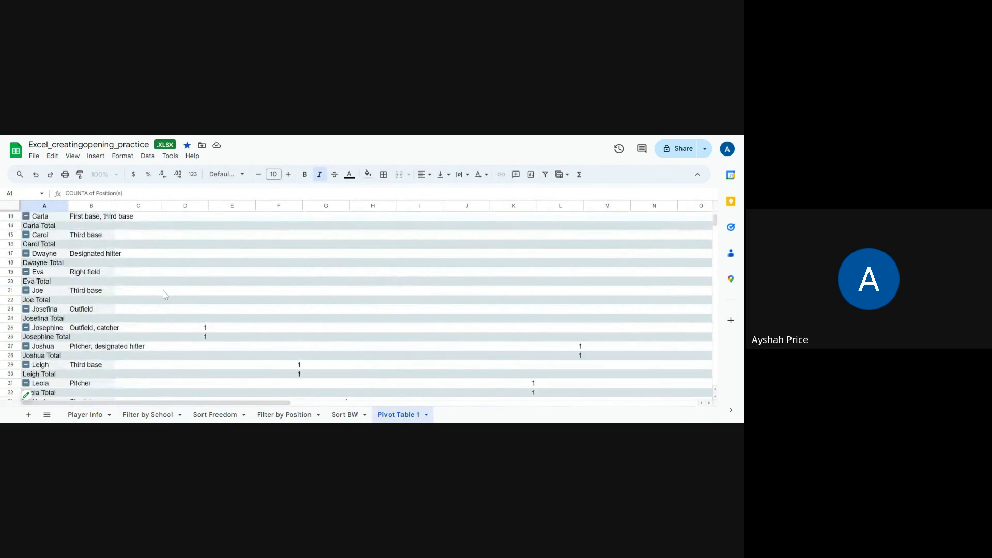
{"action": "scroll", "coordinate": [164, 294], "scroll_direction": "up", "scroll_amount": 3}
{"action": "scroll", "coordinate": [163, 295], "scroll_direction": "down", "scroll_amount": 8}
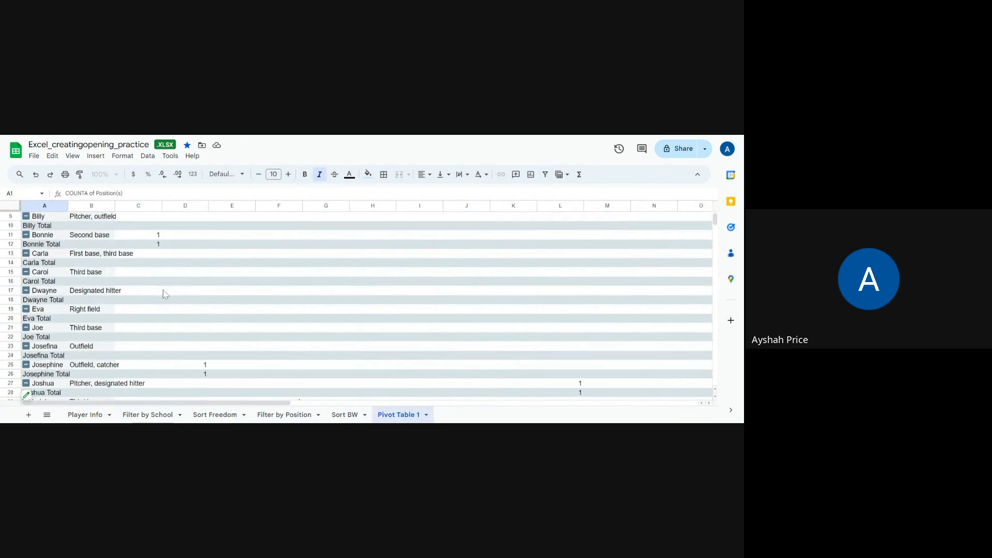
{"action": "scroll", "coordinate": [163, 295], "scroll_direction": "down", "scroll_amount": 3}
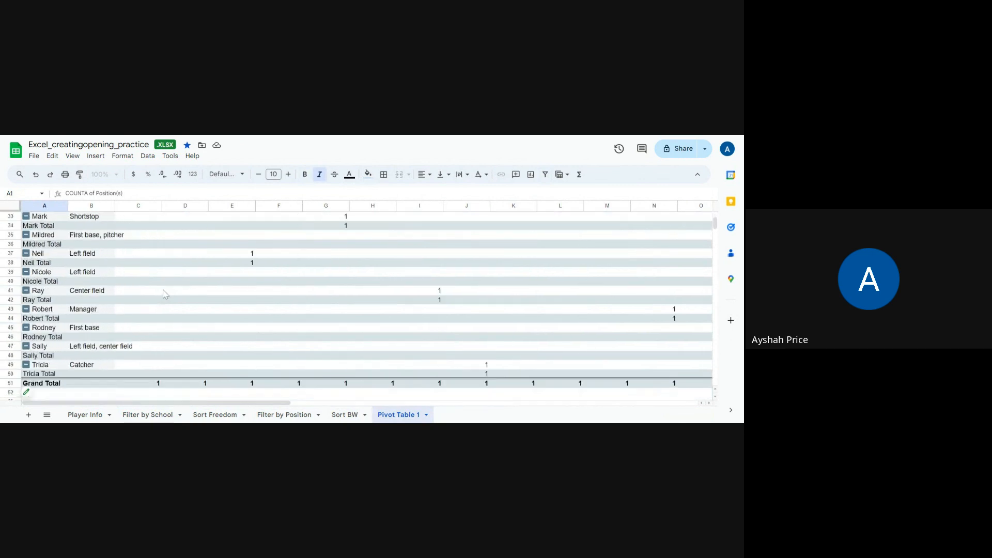
{"action": "scroll", "coordinate": [170, 294], "scroll_direction": "up", "scroll_amount": 10}
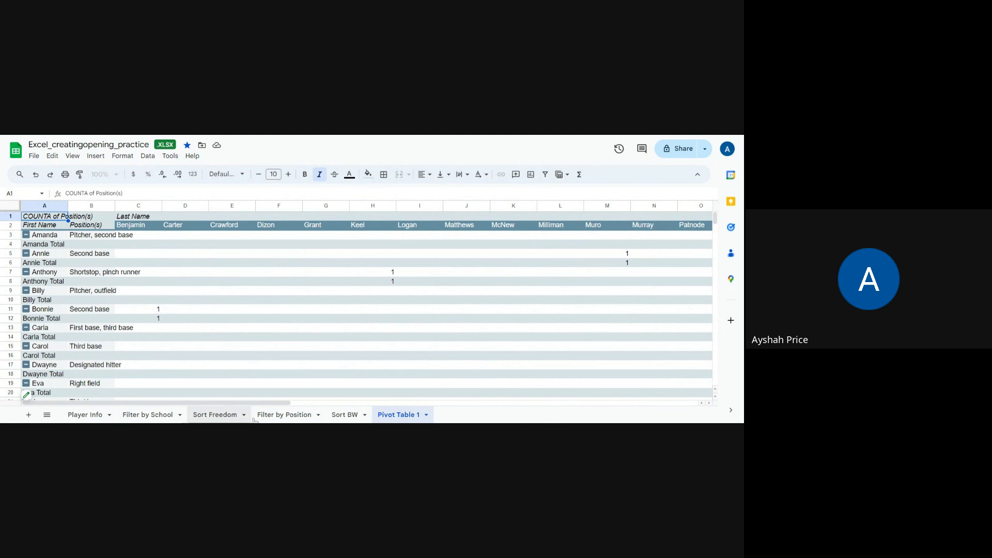
Review the pitcher rows on the Filter by Position sheet and the roster rows on the Player Info sheet
{"action": "left_click", "coordinate": [290, 416]}
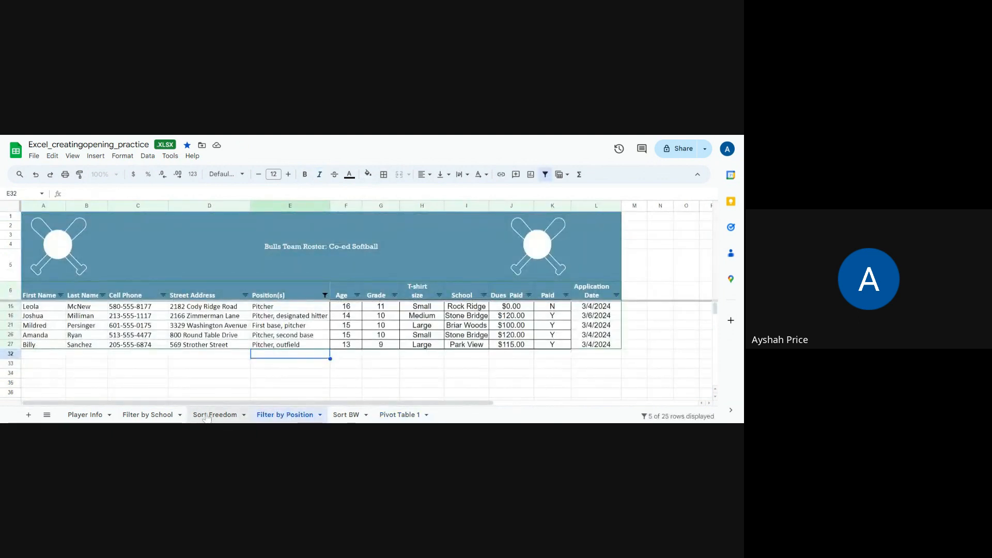
{"action": "left_click", "coordinate": [90, 416]}
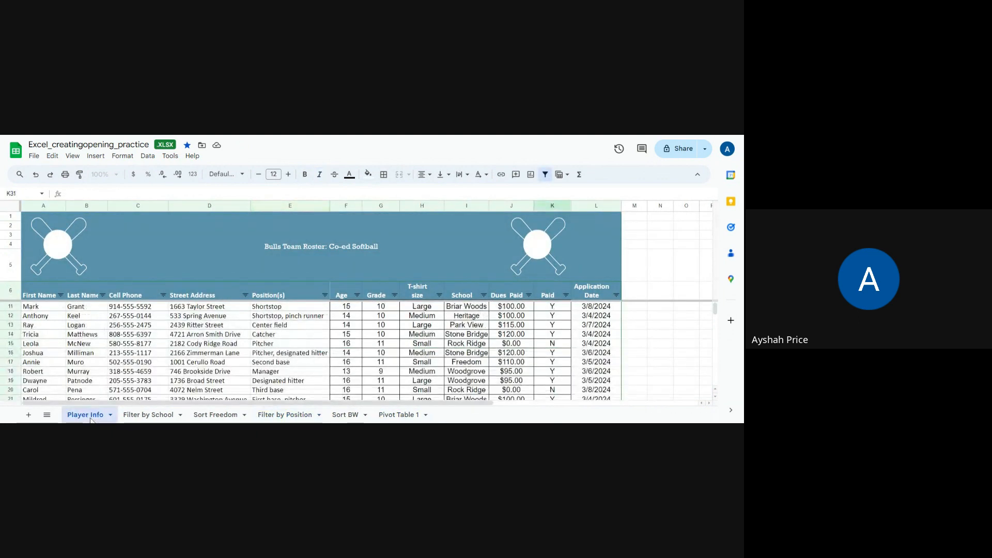
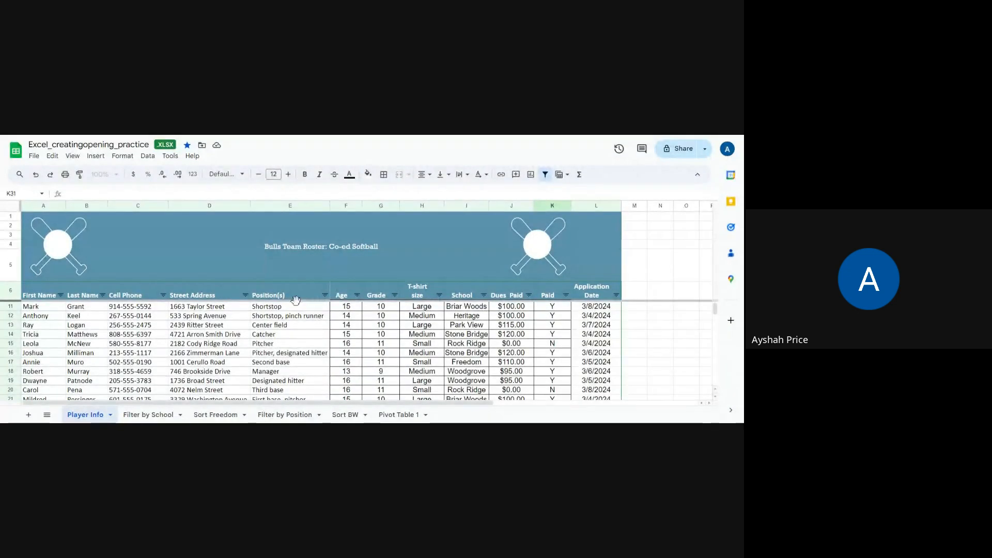
{"action": "scroll", "coordinate": [296, 300], "scroll_direction": "down", "scroll_amount": 2}
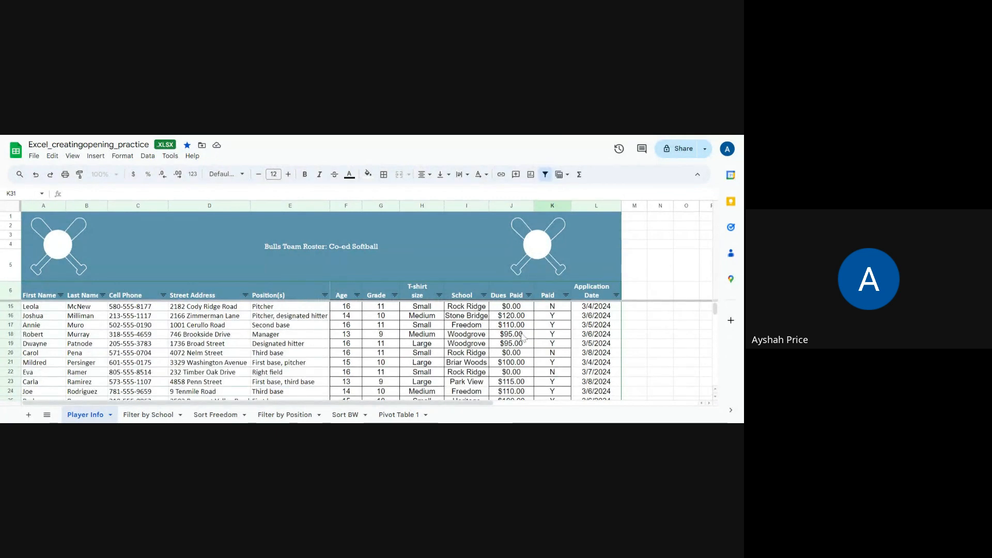
{"action": "scroll", "coordinate": [523, 337], "scroll_direction": "down", "scroll_amount": 2}
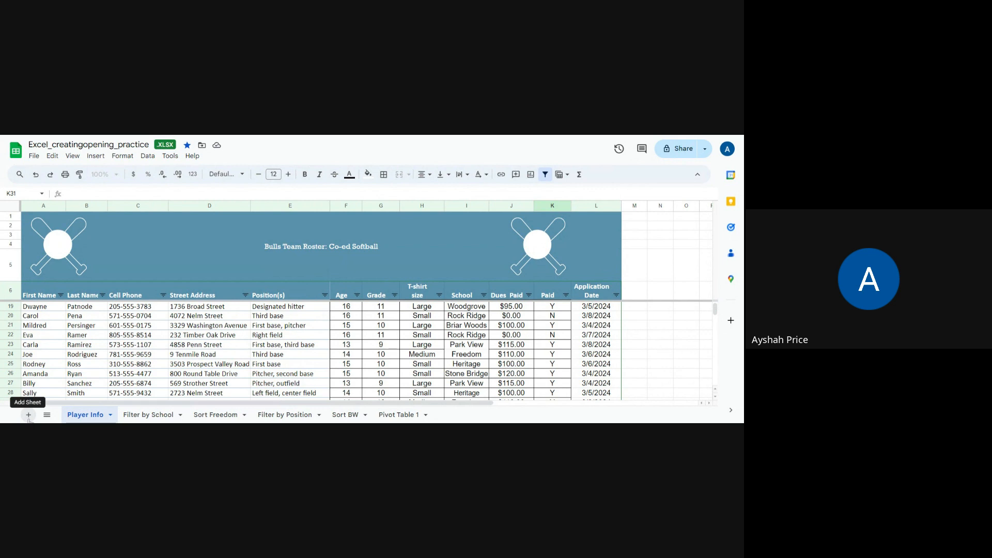
Change the tab color of the Filter by School sheet to cornflower blue
{"action": "right_click", "coordinate": [146, 418]}
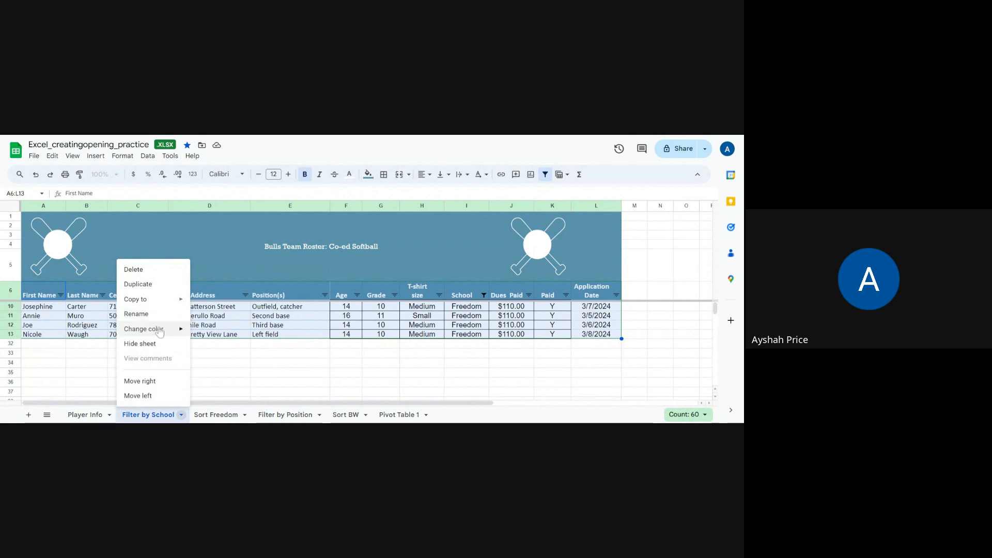
{"action": "mouse_move", "coordinate": [160, 330]}
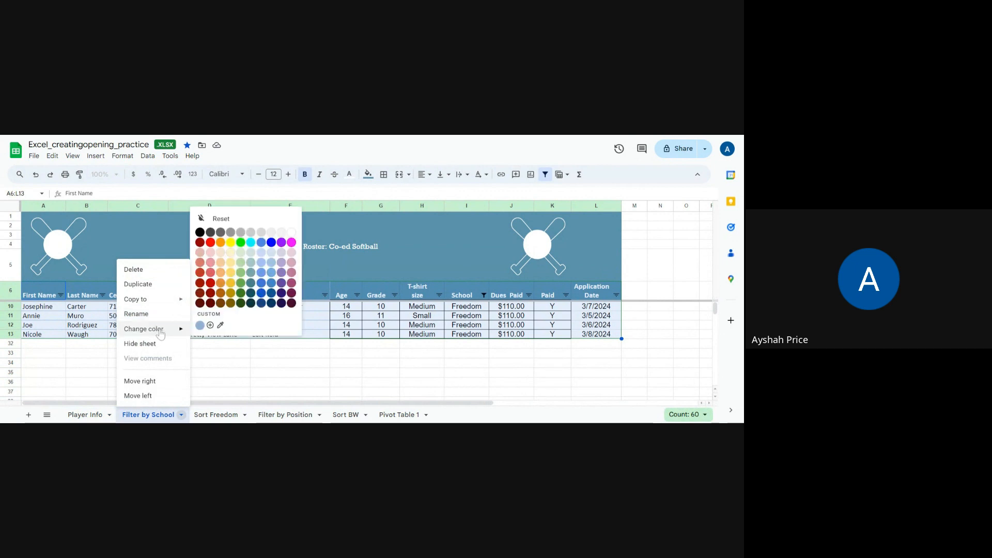
{"action": "left_click", "coordinate": [261, 244]}
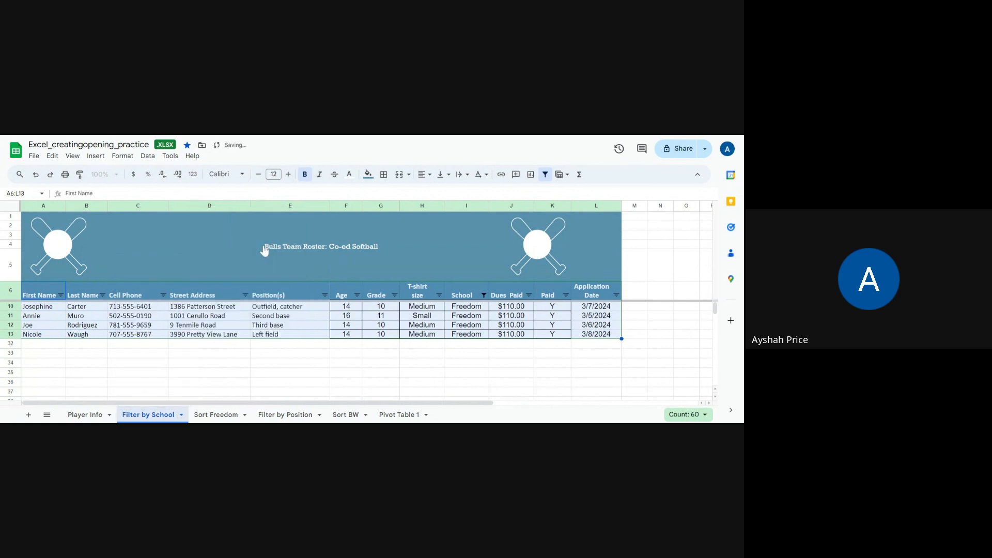
{"action": "left_click", "coordinate": [220, 415]}
{"action": "left_click", "coordinate": [170, 415]}
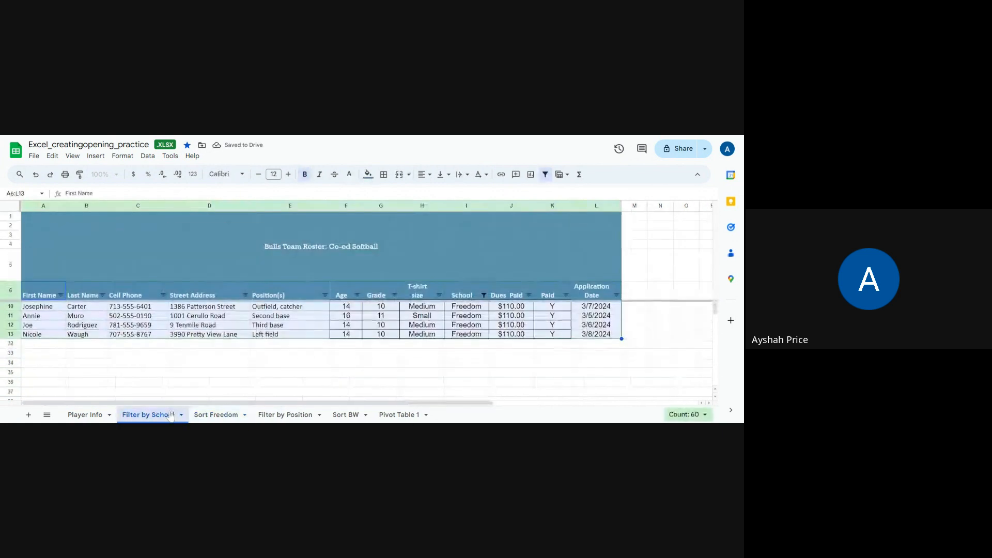
{"action": "right_click", "coordinate": [172, 417]}
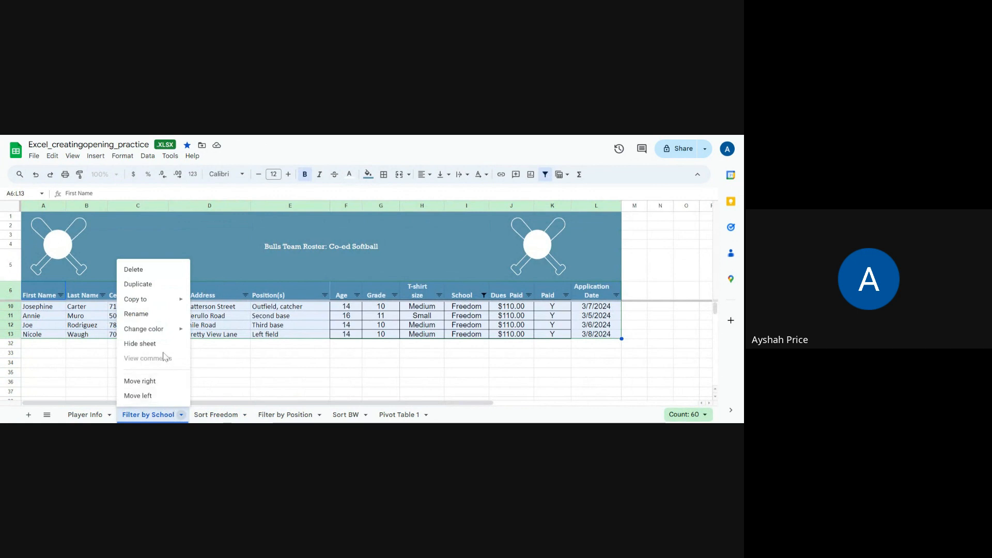
{"action": "mouse_move", "coordinate": [158, 333]}
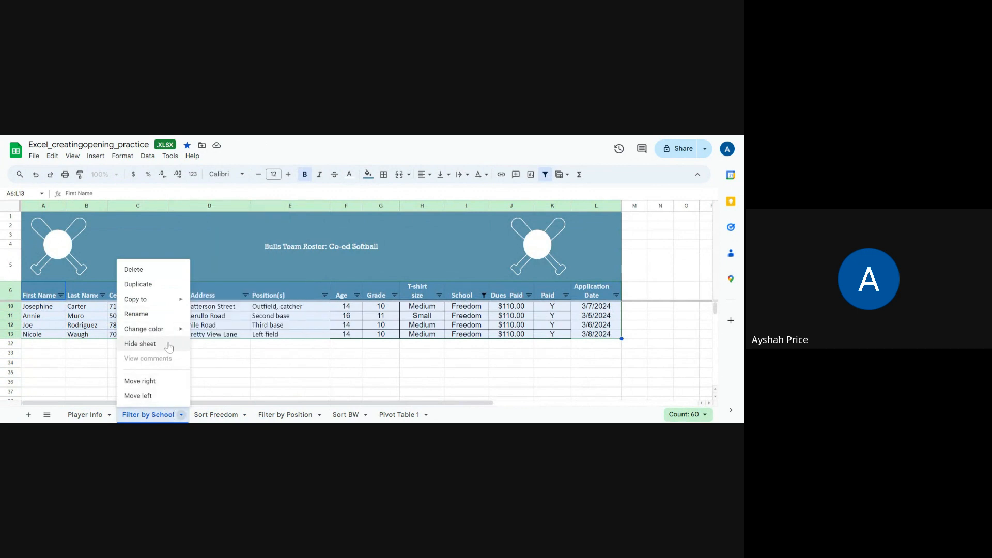
{"action": "left_click", "coordinate": [243, 384]}
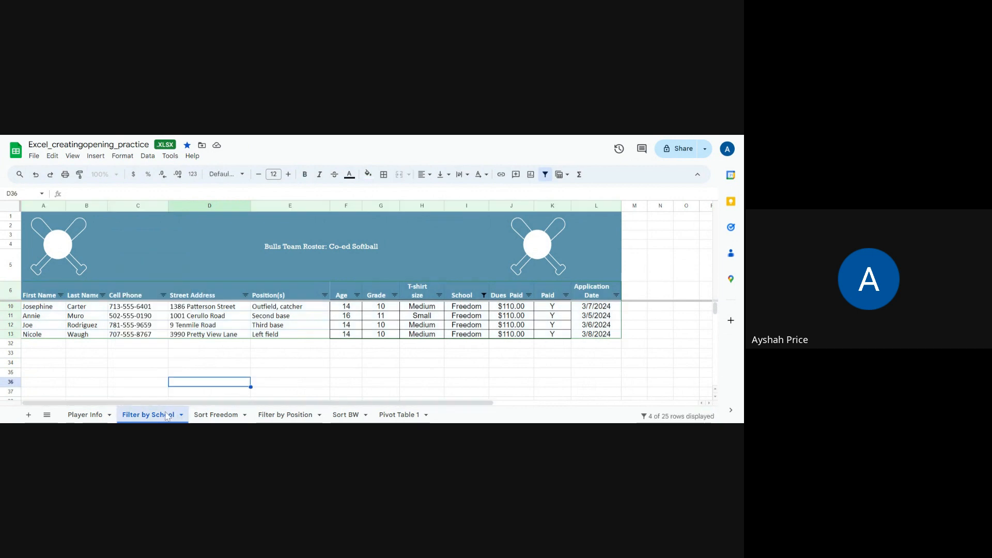
Change the tab color of the Sort Freedom sheet to dark red
{"action": "left_click_drag", "start_coordinate": [169, 415], "coordinate": [231, 421]}
{"action": "mouse_move", "coordinate": [231, 421]}
{"action": "left_mouse_down"}
{"action": "mouse_move", "coordinate": [171, 416]}
{"action": "mouse_move", "coordinate": [212, 418]}
{"action": "left_mouse_up"}
{"action": "right_click", "coordinate": [212, 416]}
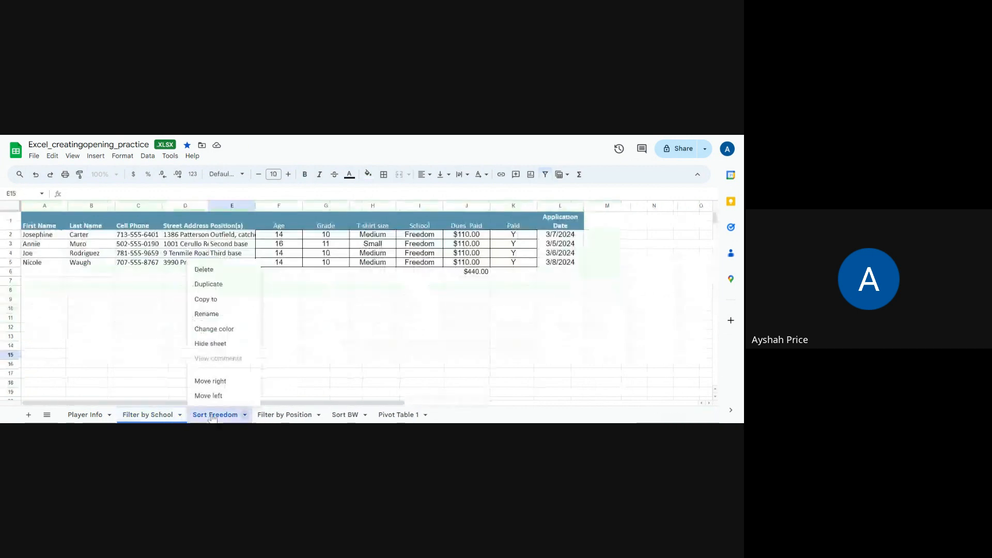
{"action": "mouse_move", "coordinate": [223, 331]}
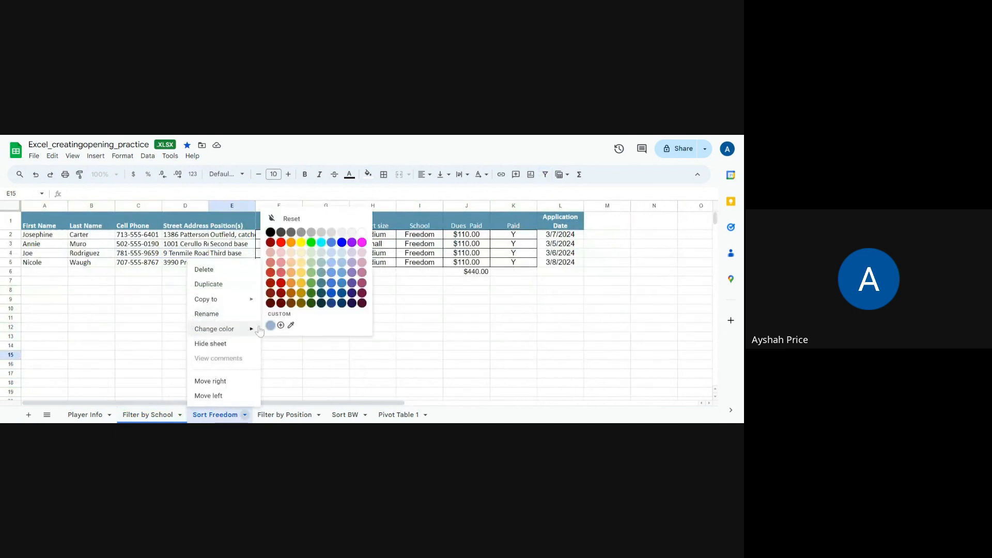
{"action": "left_click", "coordinate": [282, 286]}
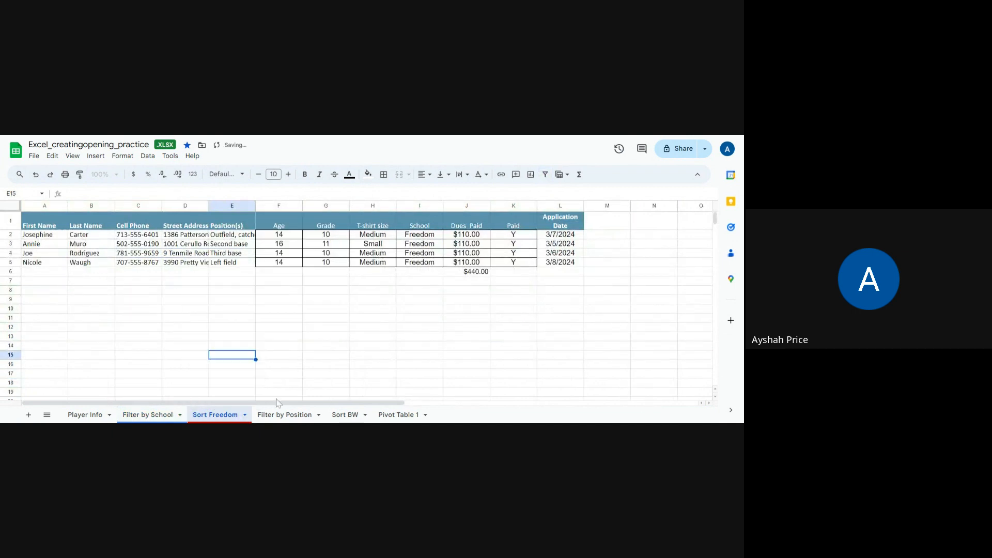
{"action": "left_click", "coordinate": [284, 415]}
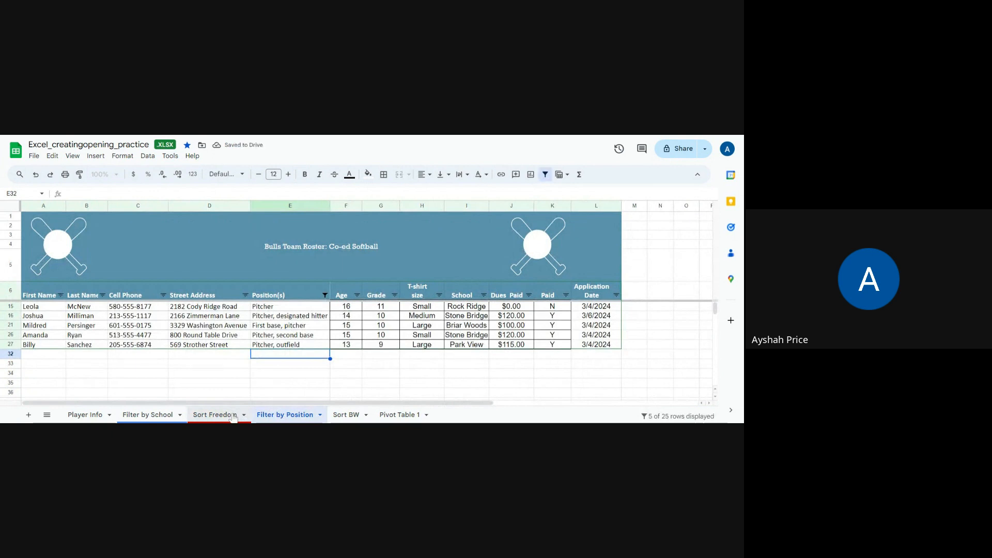
{"action": "left_click", "coordinate": [232, 414]}
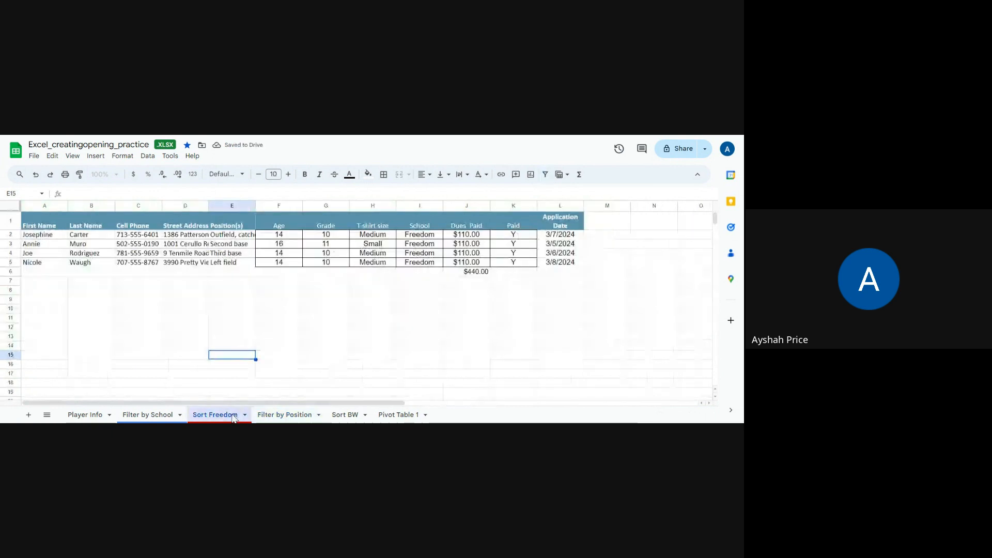
{"action": "right_click", "coordinate": [169, 416]}
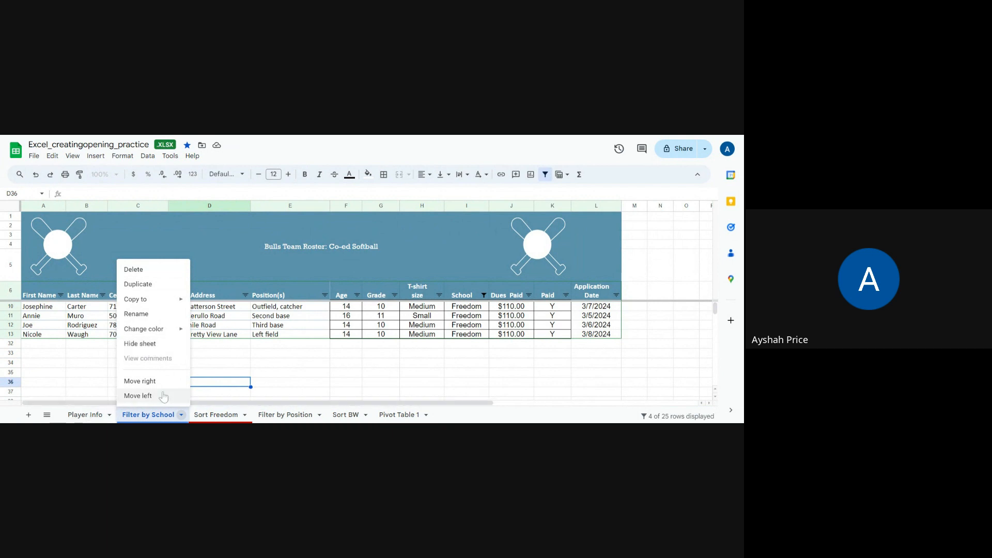
{"action": "key", "text": "Up"}
{"action": "key", "text": "Up"}
{"action": "key", "text": "Escape"}
Examine the T-shirt size, School and Paid columns of the Player Info roster, down to the dues total row
{"action": "left_click", "coordinate": [81, 416]}
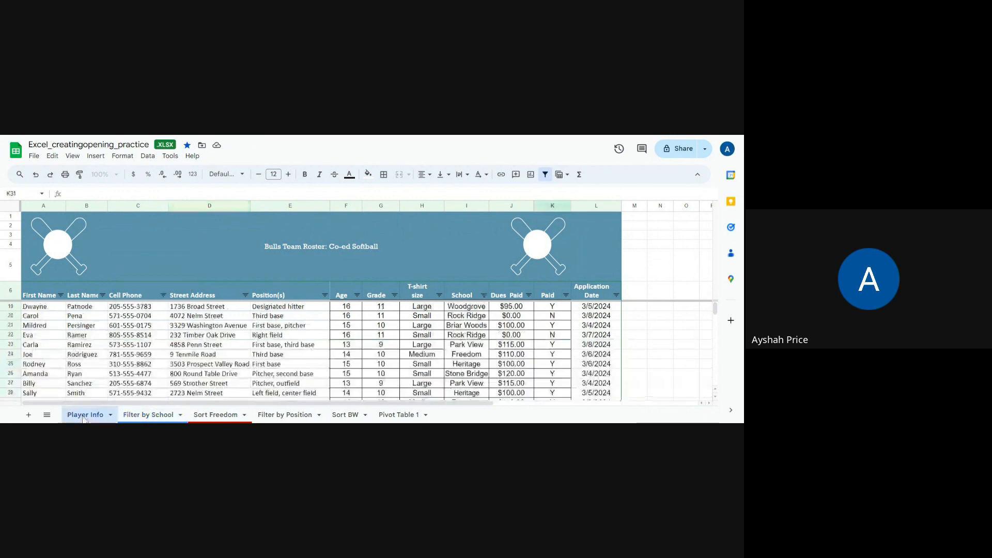
{"action": "scroll", "coordinate": [270, 343], "scroll_direction": "up", "scroll_amount": 4}
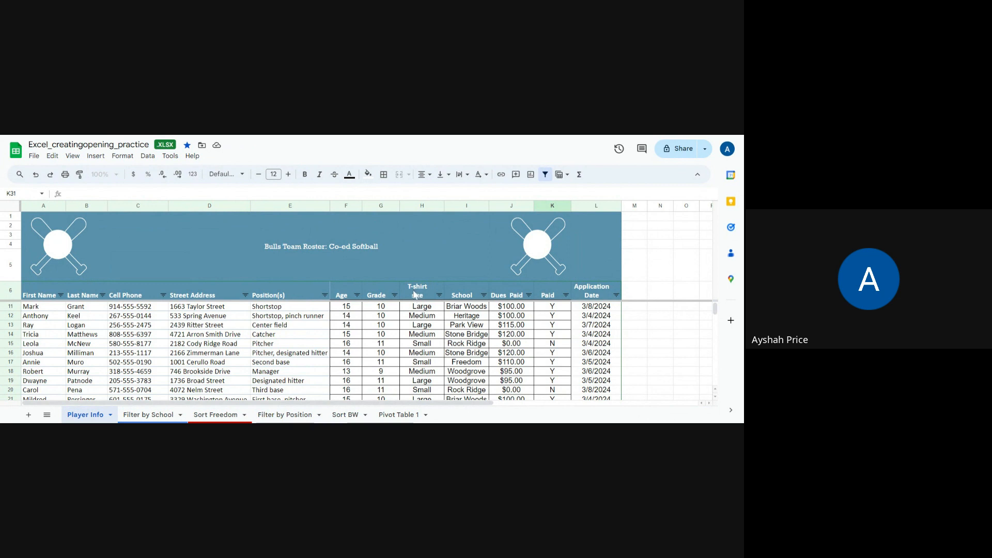
{"action": "left_click_drag", "start_coordinate": [415, 292], "coordinate": [466, 297]}
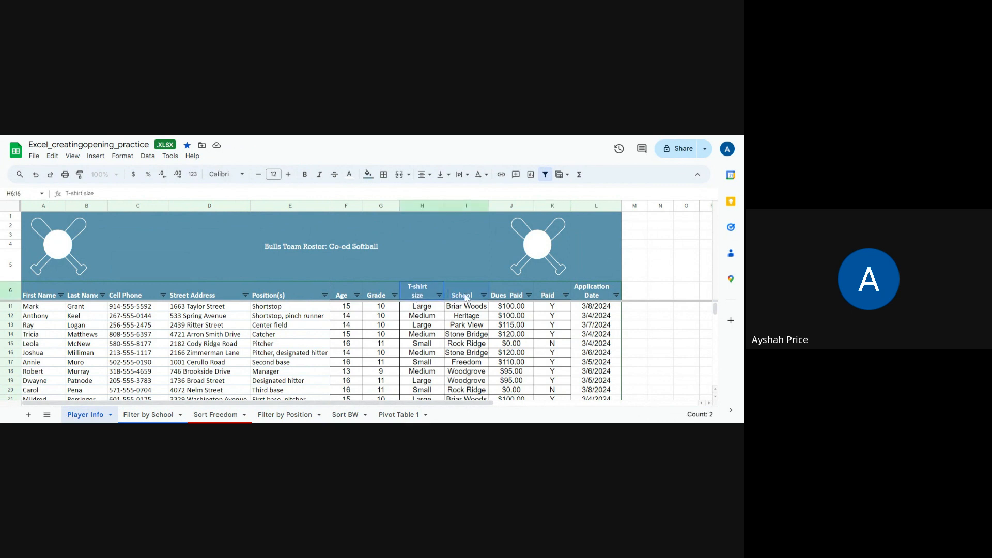
{"action": "left_click", "coordinate": [554, 293]}
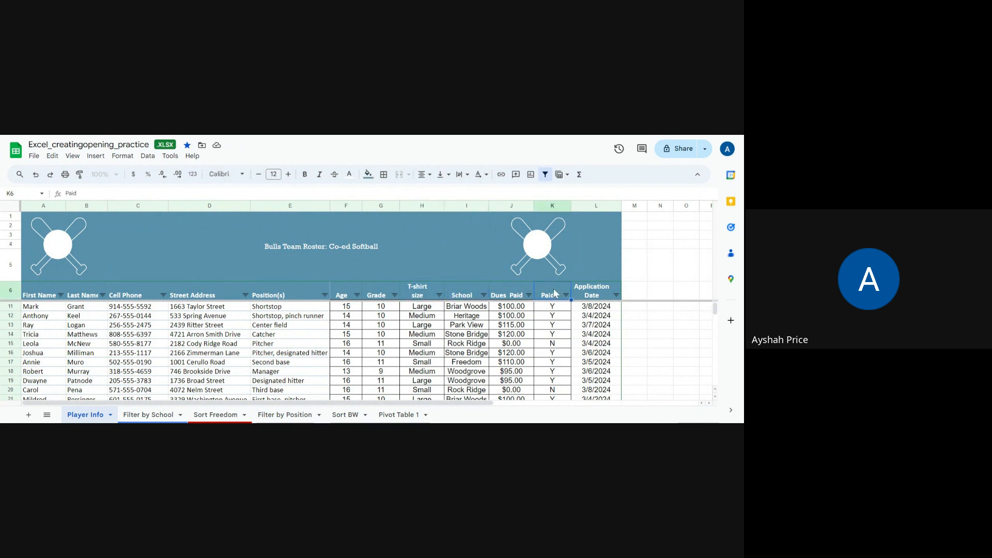
{"action": "left_click_drag", "start_coordinate": [421, 295], "coordinate": [549, 372]}
{"action": "left_click", "coordinate": [419, 383]}
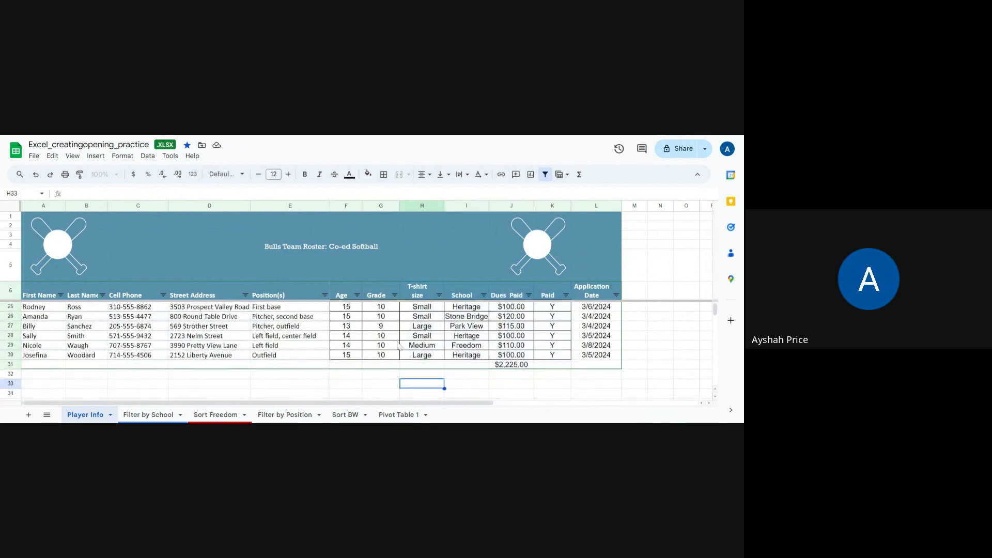
Hide the Grade column on the Player Info sheet and unhide it again
{"action": "left_click", "coordinate": [375, 206]}
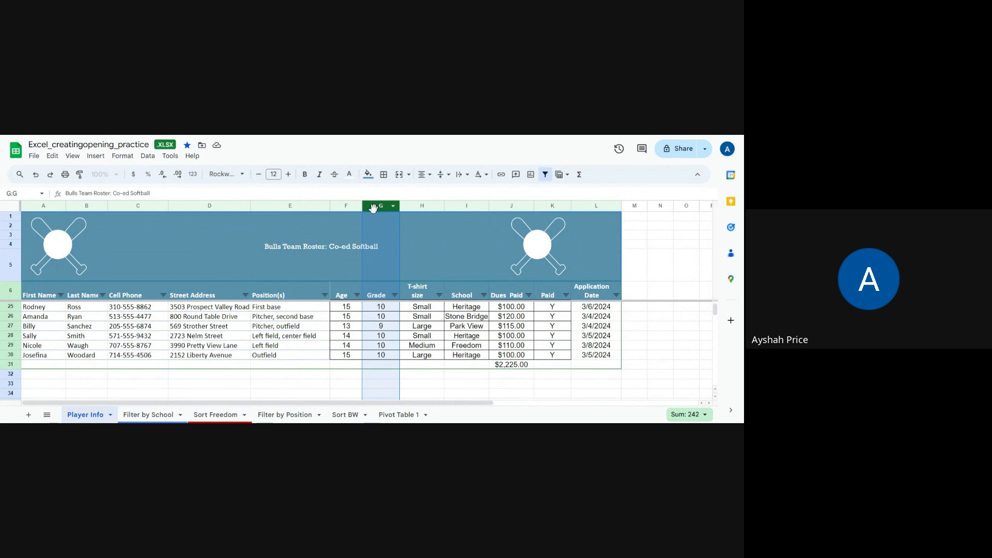
{"action": "right_click", "coordinate": [373, 208]}
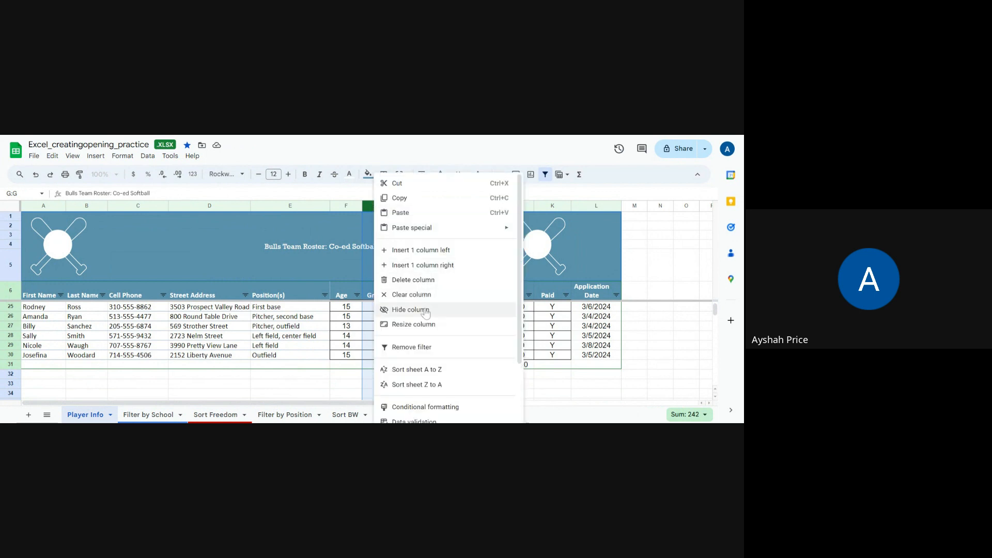
{"action": "left_click", "coordinate": [425, 313]}
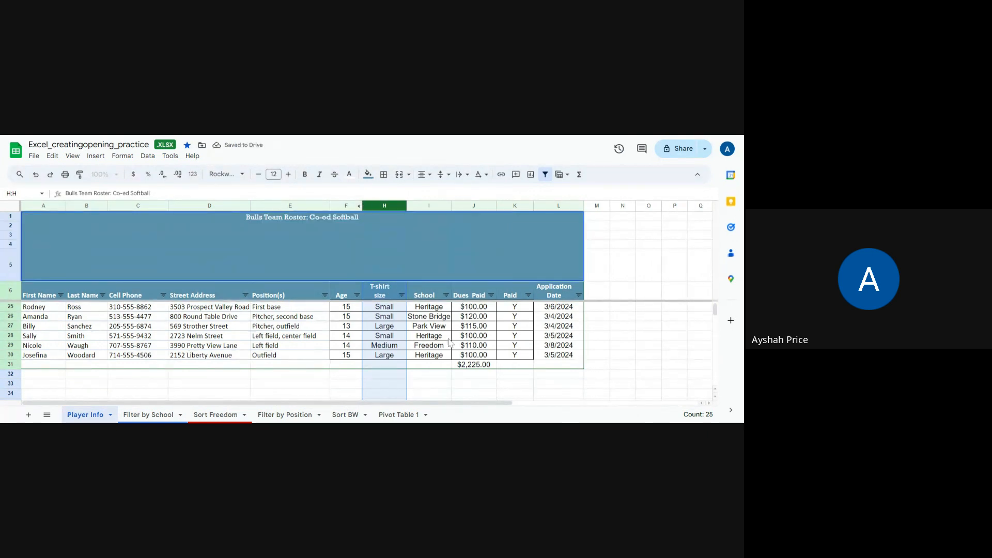
{"action": "left_click", "coordinate": [615, 339]}
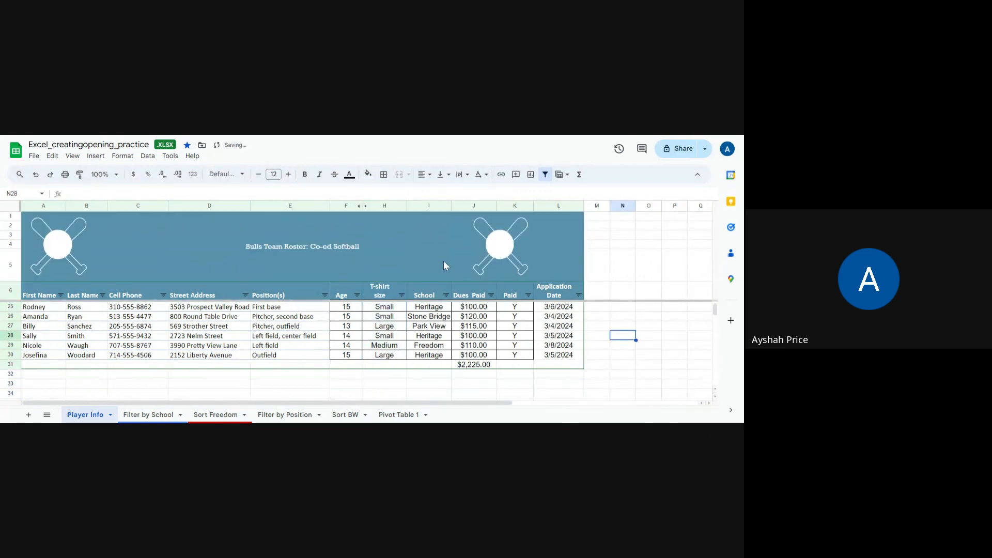
{"action": "left_click", "coordinate": [366, 209]}
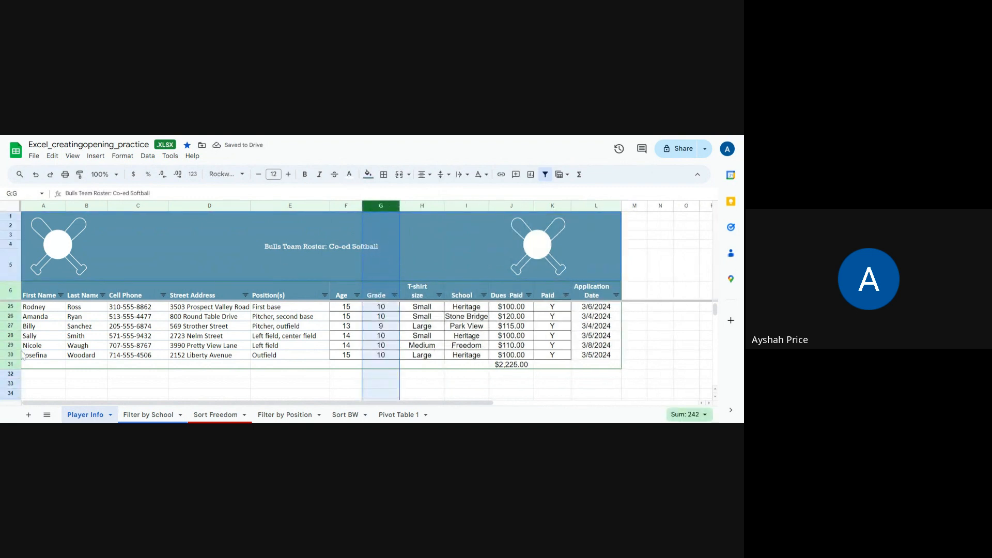
Hide the Player Info sheet, dismiss the notice and undo the hiding
{"action": "right_click", "coordinate": [100, 418]}
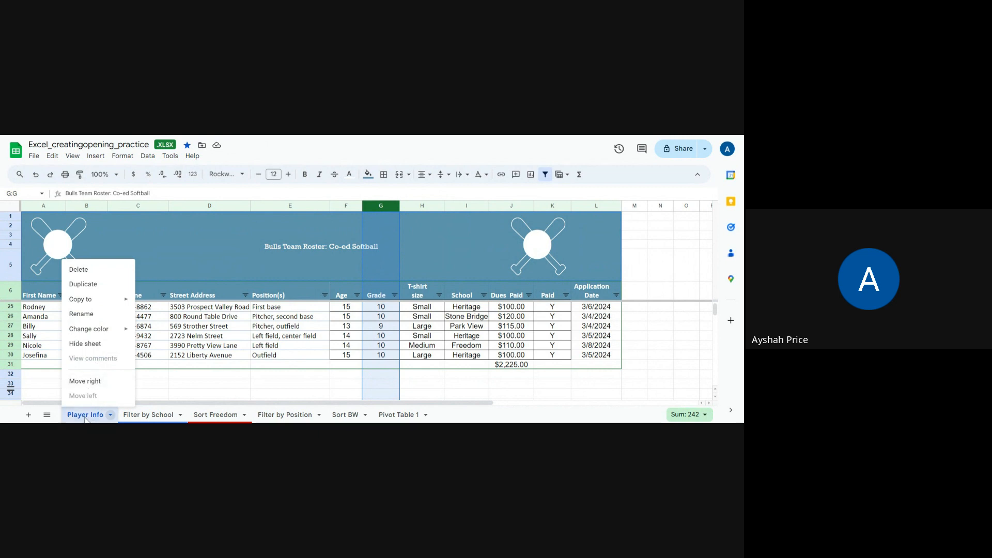
{"action": "left_click", "coordinate": [84, 344]}
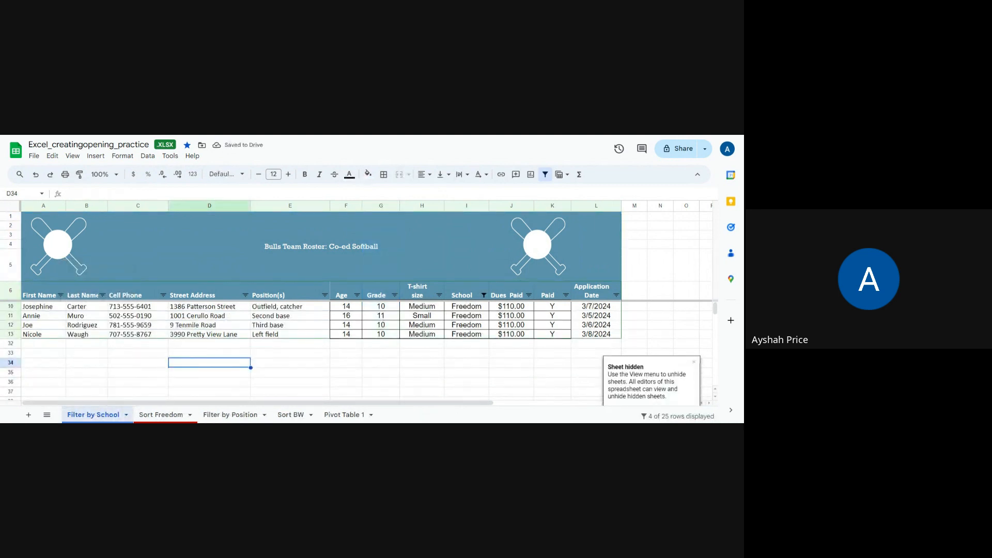
{"action": "left_click", "coordinate": [695, 364]}
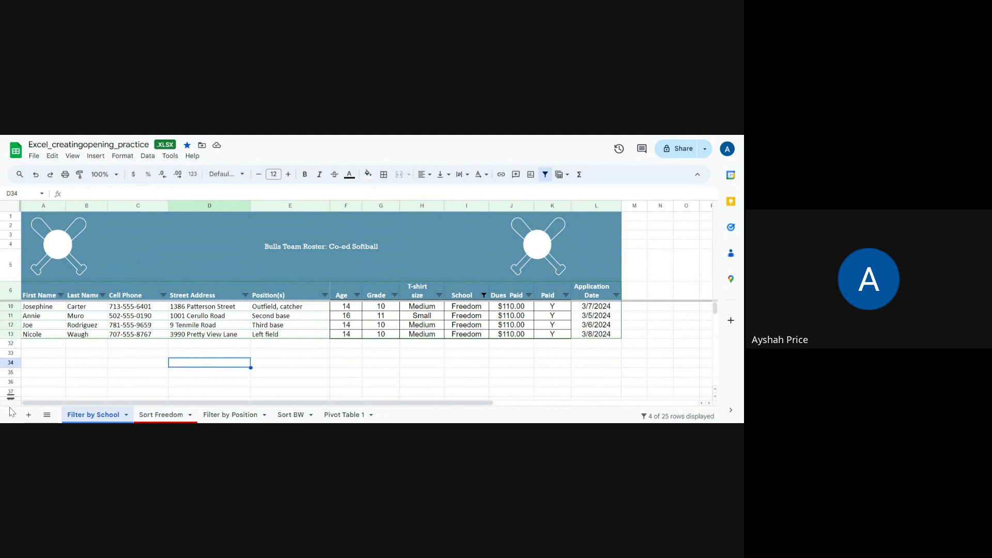
{"action": "left_click", "coordinate": [35, 178]}
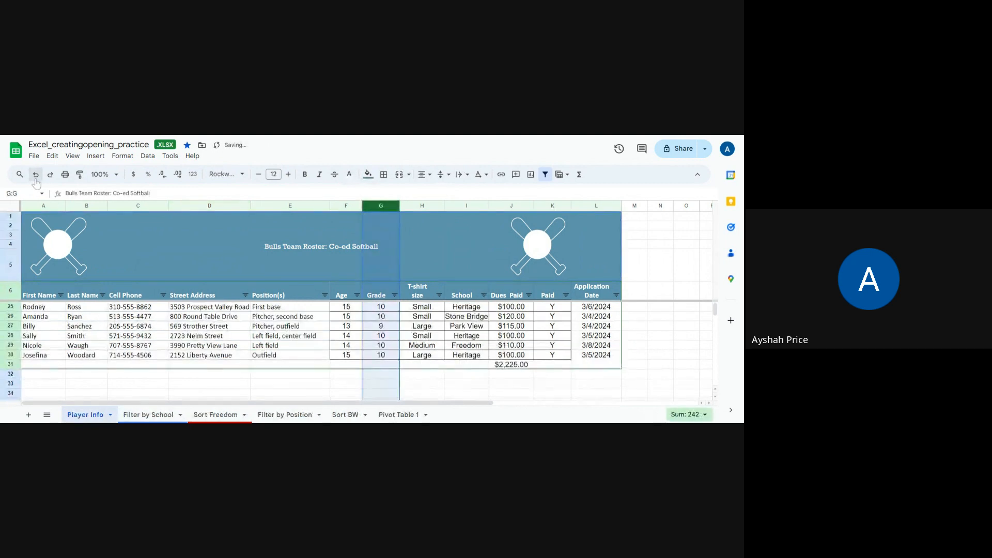
{"action": "left_click", "coordinate": [120, 385]}
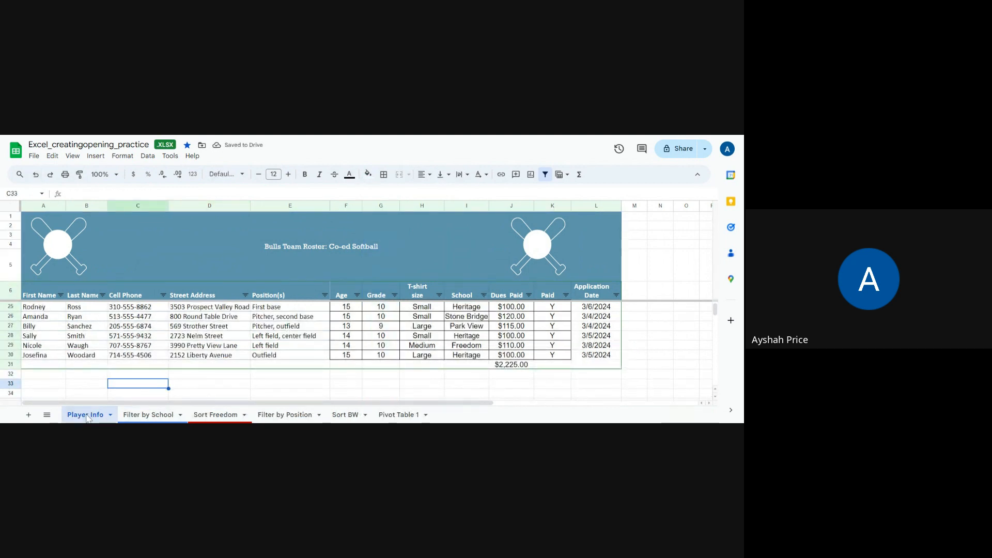
Add a new sheet after Player Info and rename it T-shirt size
{"action": "scroll", "coordinate": [222, 385], "scroll_direction": "up", "scroll_amount": 6}
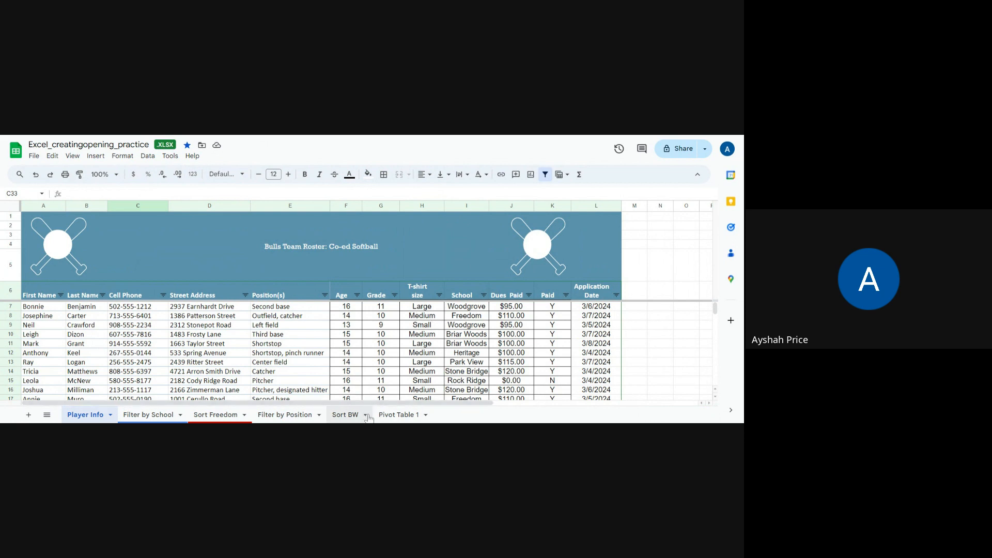
{"action": "left_click", "coordinate": [29, 414]}
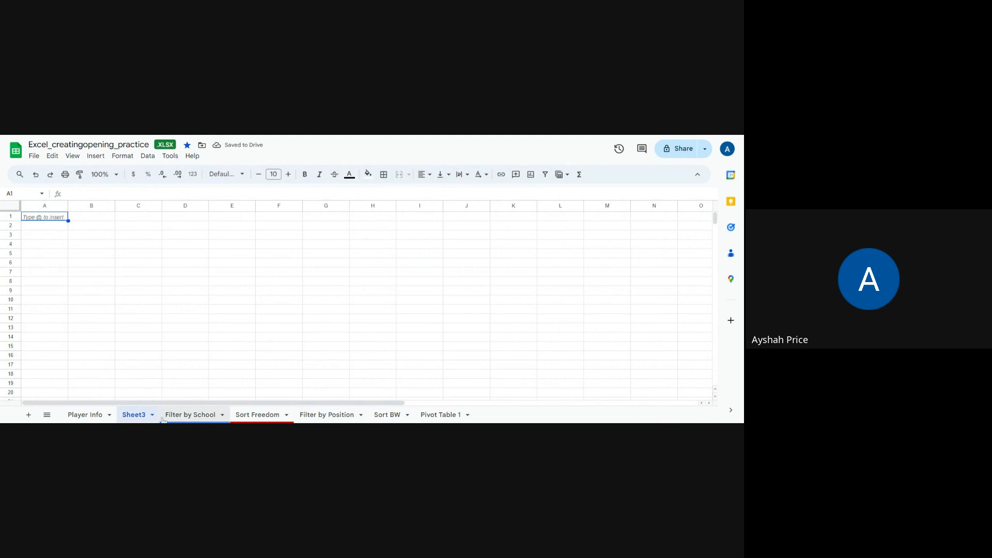
{"action": "right_click", "coordinate": [145, 419]}
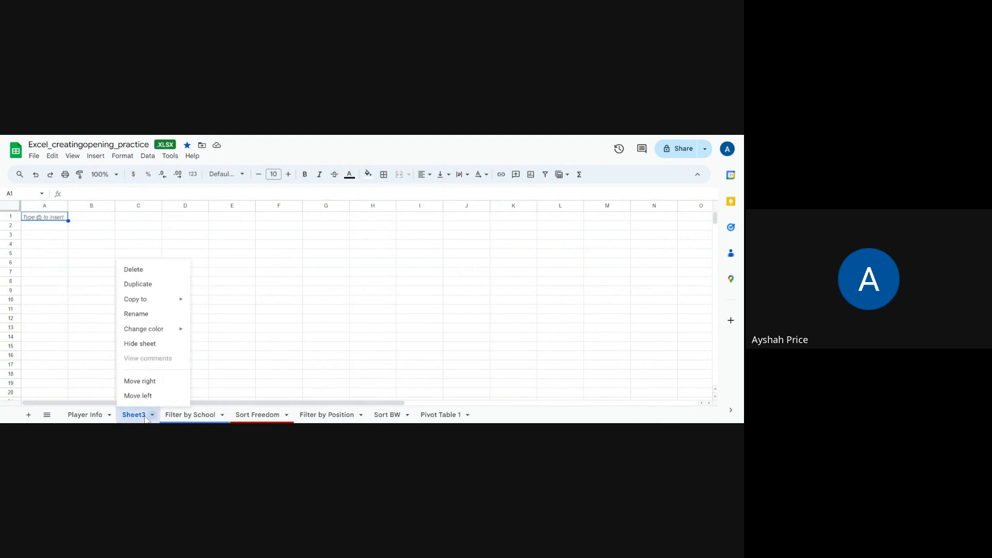
{"action": "left_click", "coordinate": [146, 314]}
{"action": "type", "text": "T"}
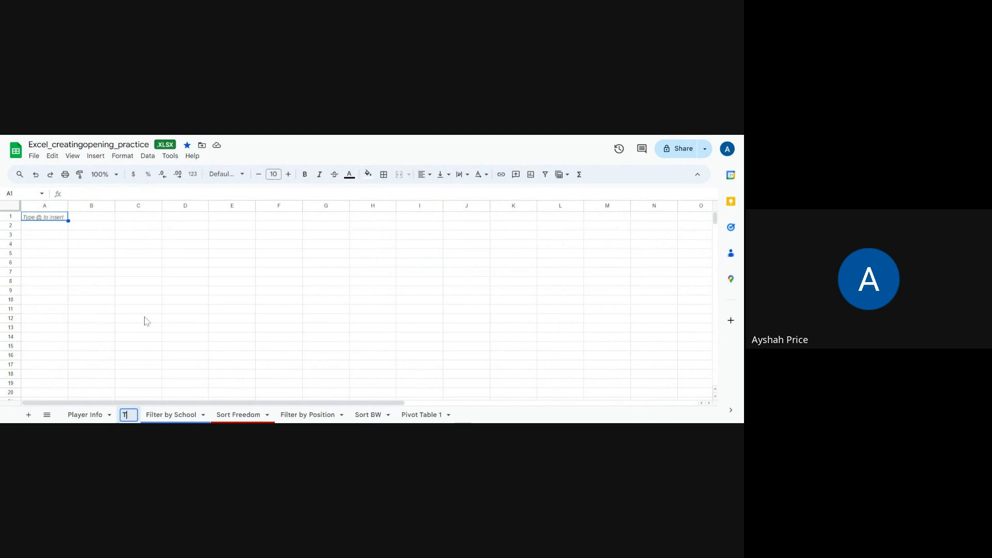
{"action": "type", "text": "-shirt"}
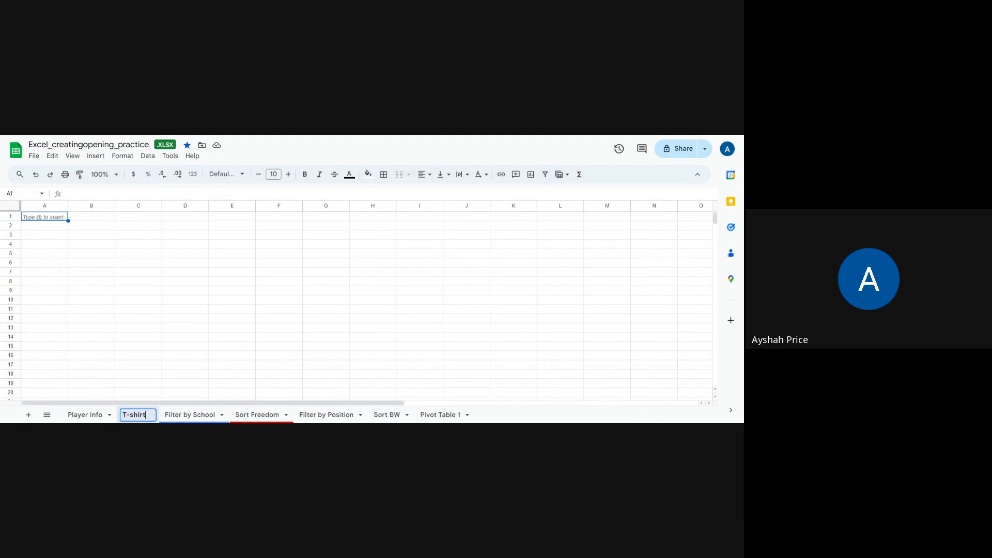
{"action": "type", "text": " si"}
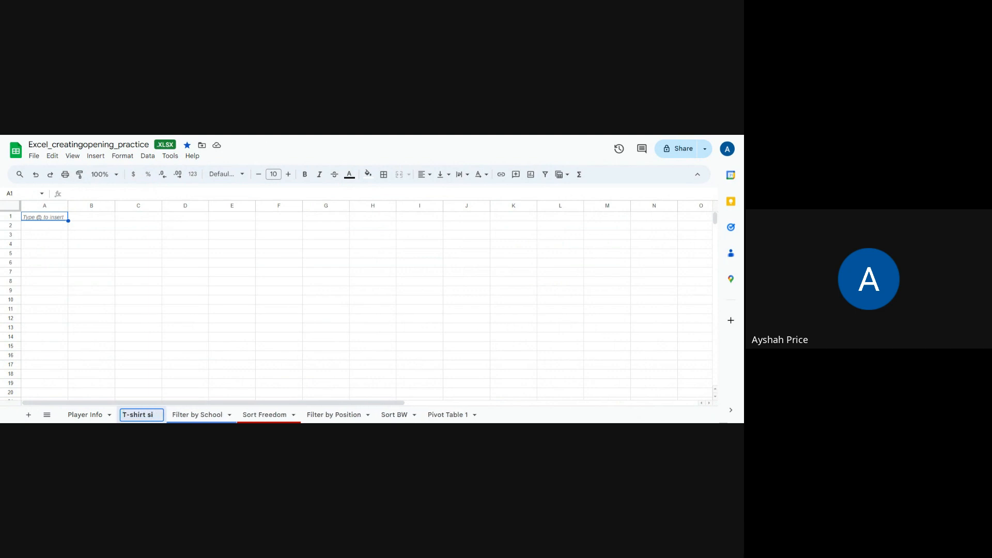
{"action": "type", "text": "ze"}
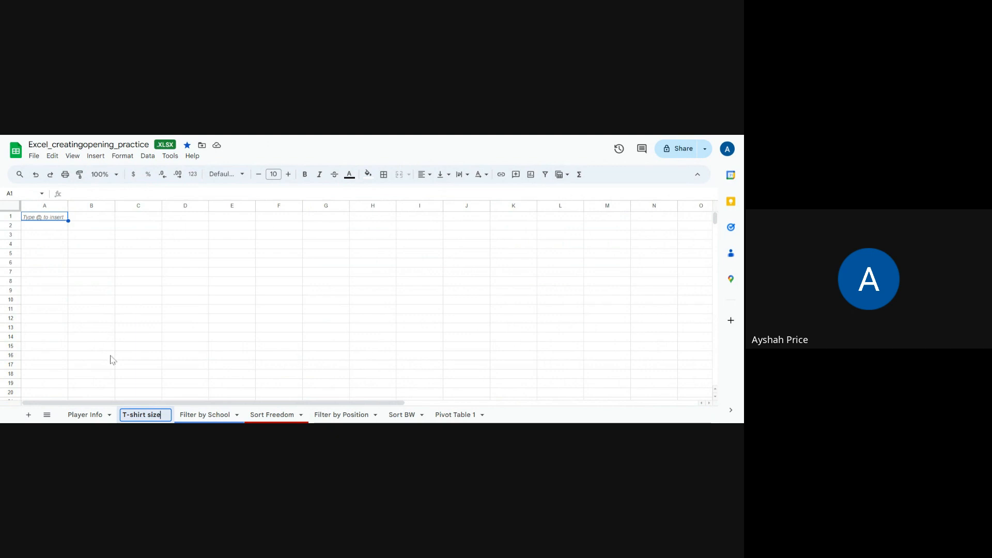
Copy the roster range A6:L30 from the Player Info sheet and paste it at A1 of the T-shirt size sheet
{"action": "left_click", "coordinate": [76, 417]}
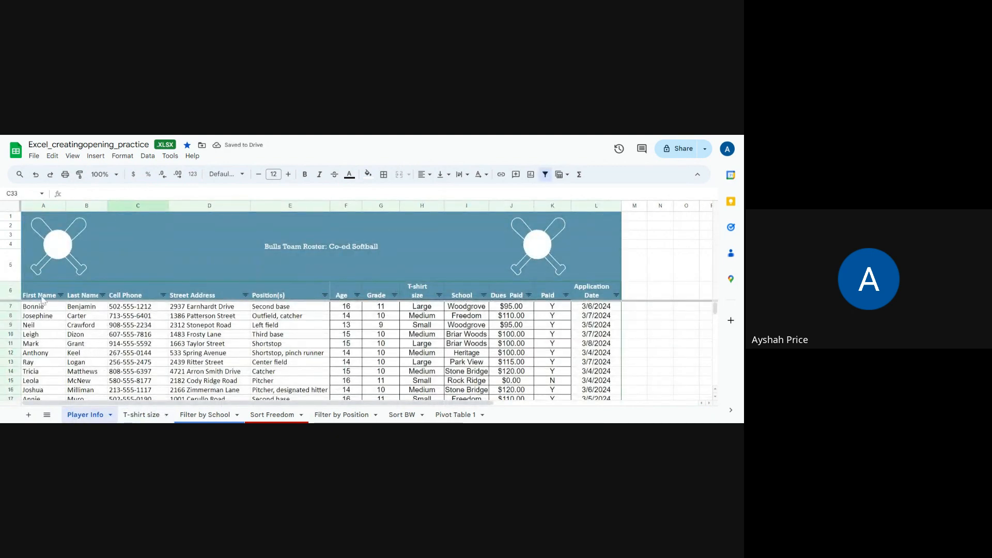
{"action": "left_click", "coordinate": [58, 295]}
{"action": "left_click_drag", "start_coordinate": [58, 296], "coordinate": [607, 349]}
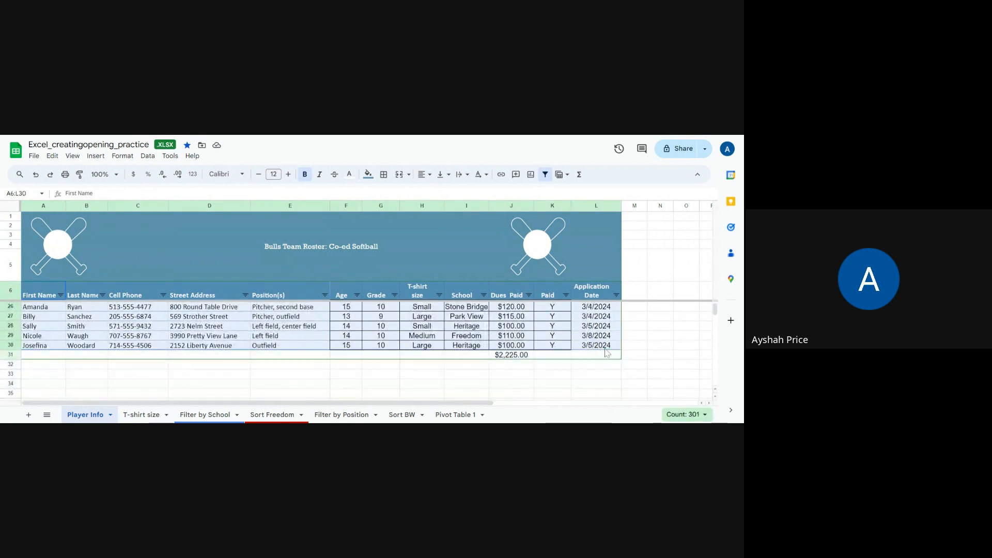
{"action": "right_click", "coordinate": [496, 331]}
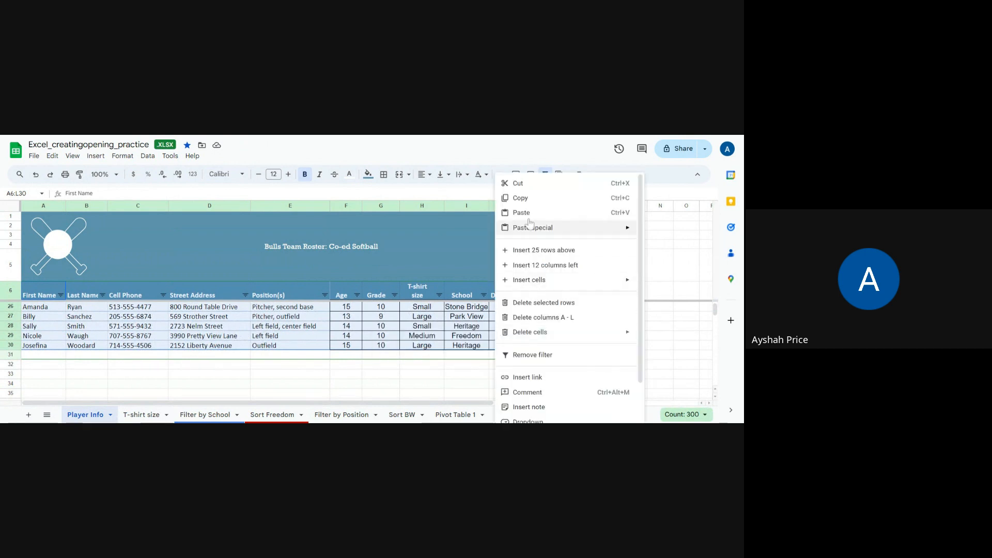
{"action": "left_click", "coordinate": [527, 198]}
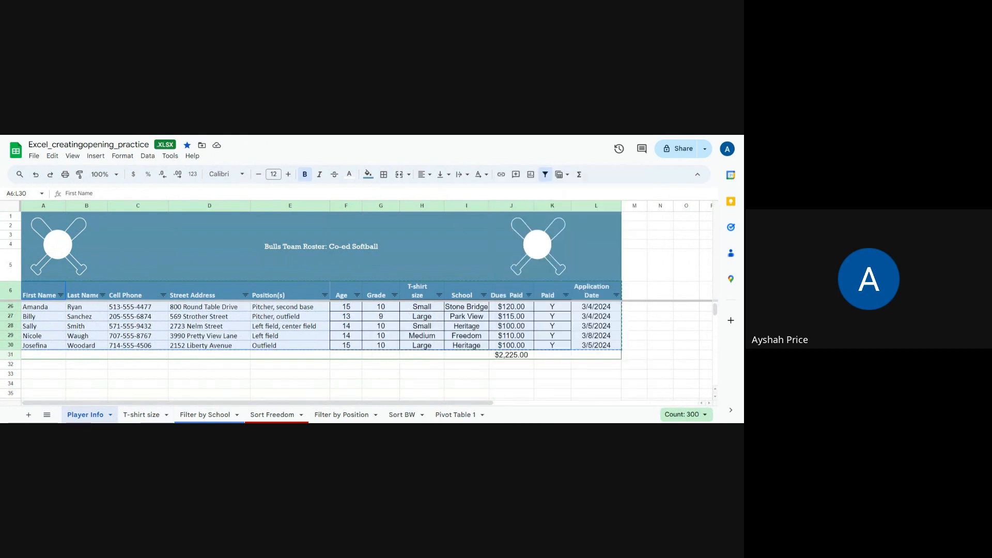
{"action": "left_click", "coordinate": [141, 415]}
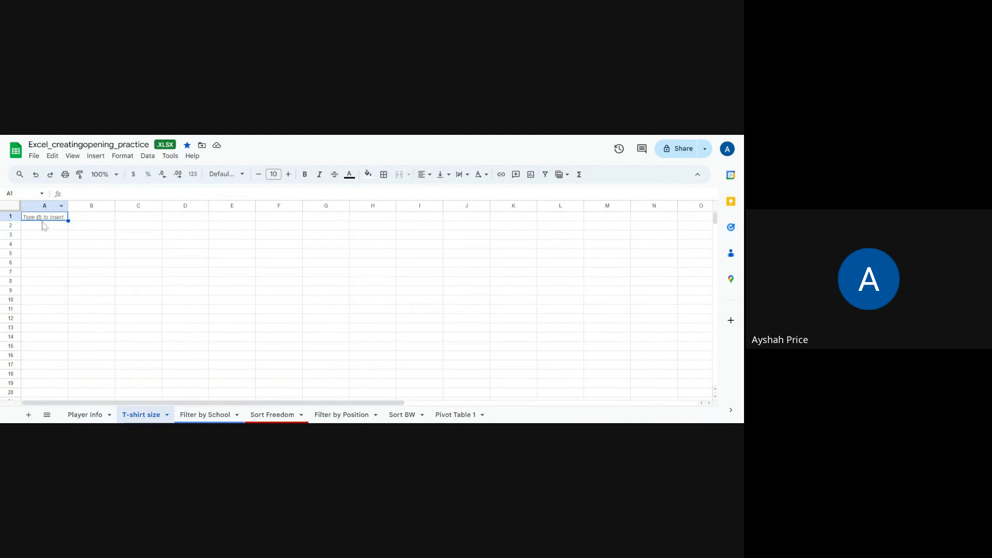
{"action": "key", "text": "ctrl+v"}
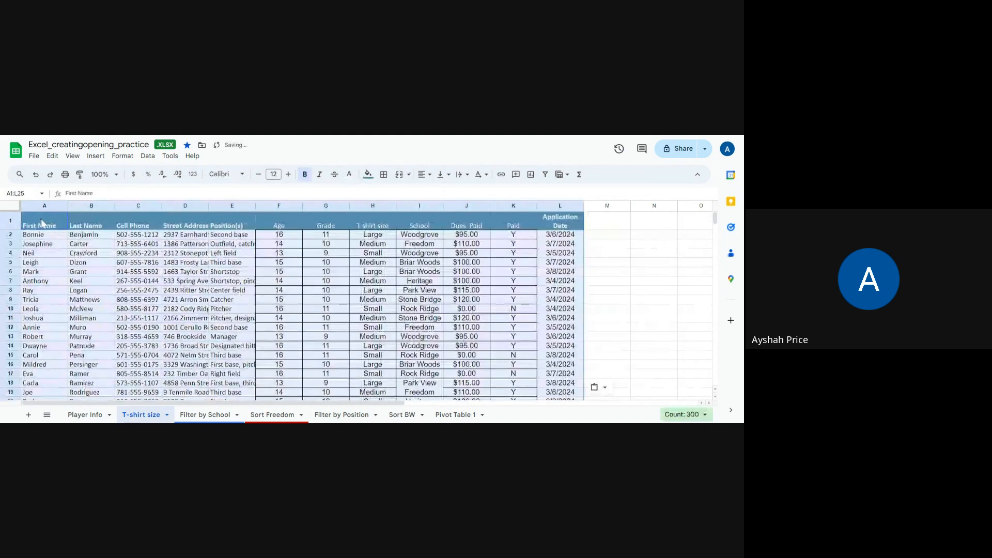
Sort the T-shirt size sheet by column H from A to Z and check the row order
{"action": "left_click", "coordinate": [354, 236]}
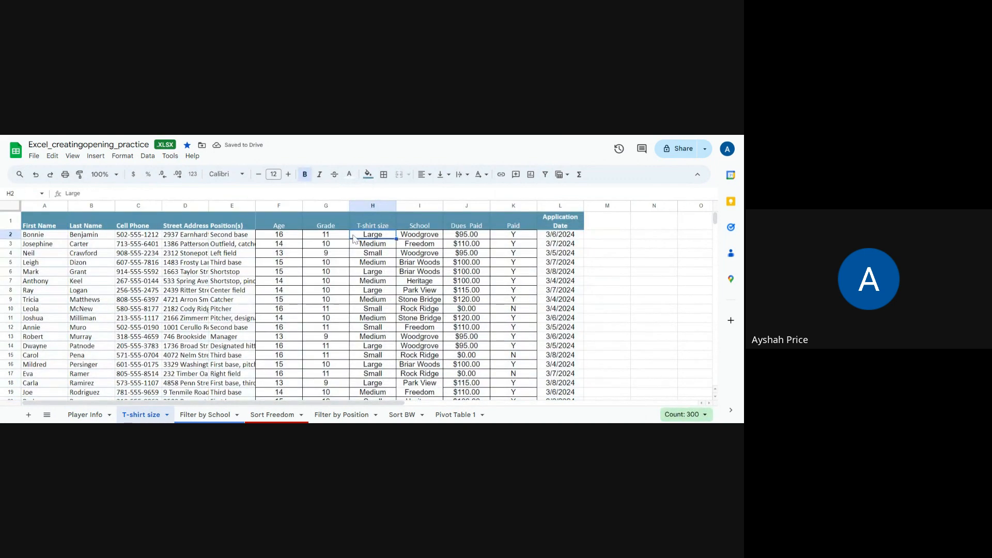
{"action": "left_click", "coordinate": [149, 157]}
{"action": "mouse_move", "coordinate": [149, 173]}
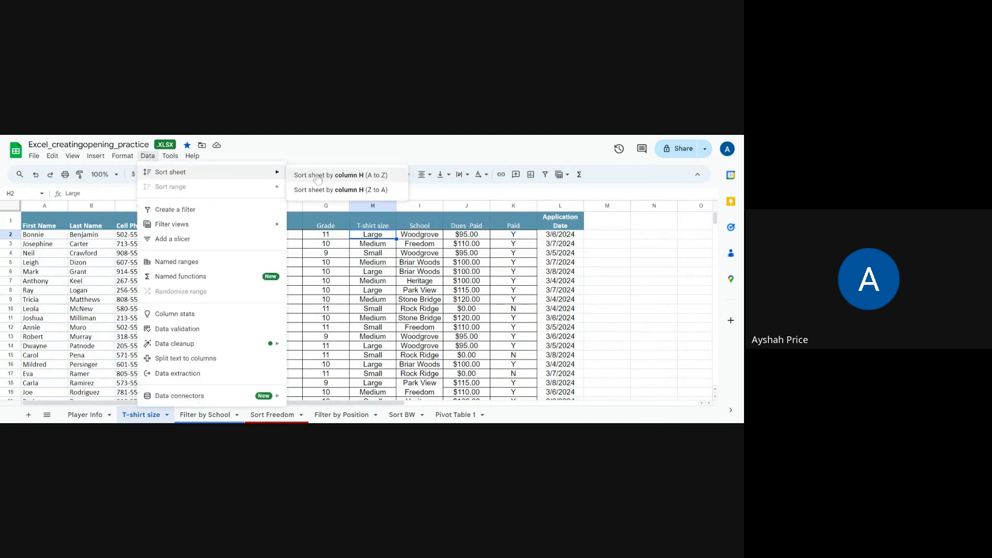
{"action": "left_click", "coordinate": [333, 177]}
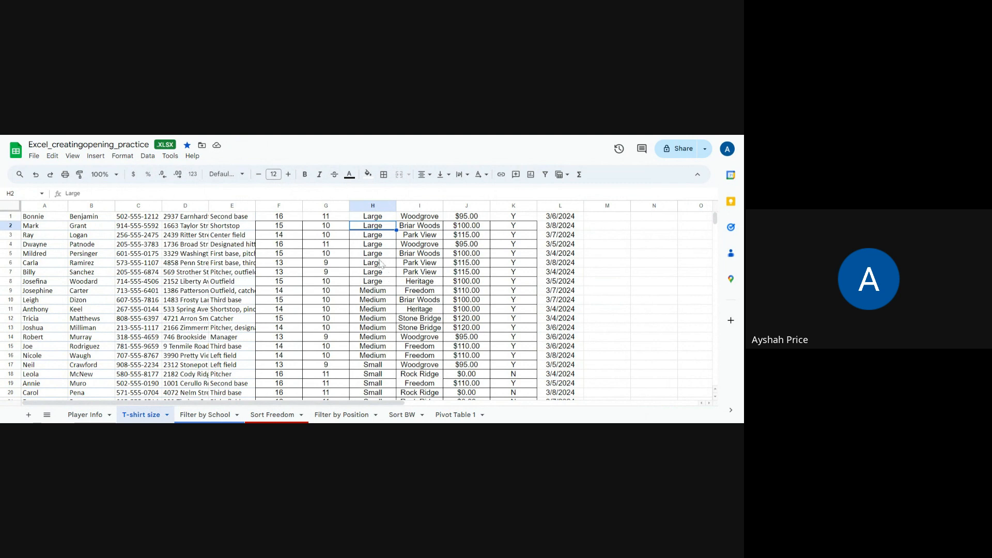
{"action": "scroll", "coordinate": [379, 337], "scroll_direction": "down", "scroll_amount": 2}
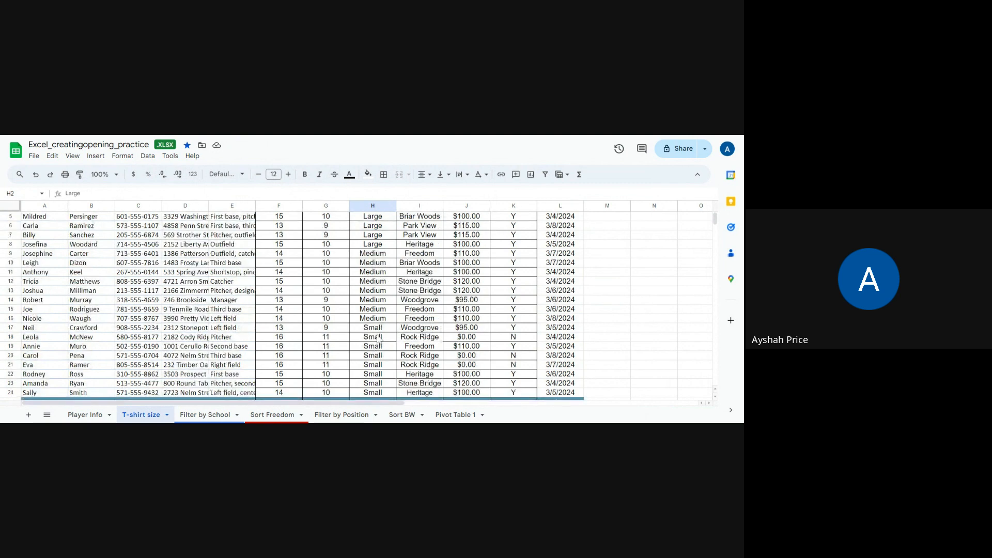
{"action": "scroll", "coordinate": [370, 351], "scroll_direction": "down", "scroll_amount": 2}
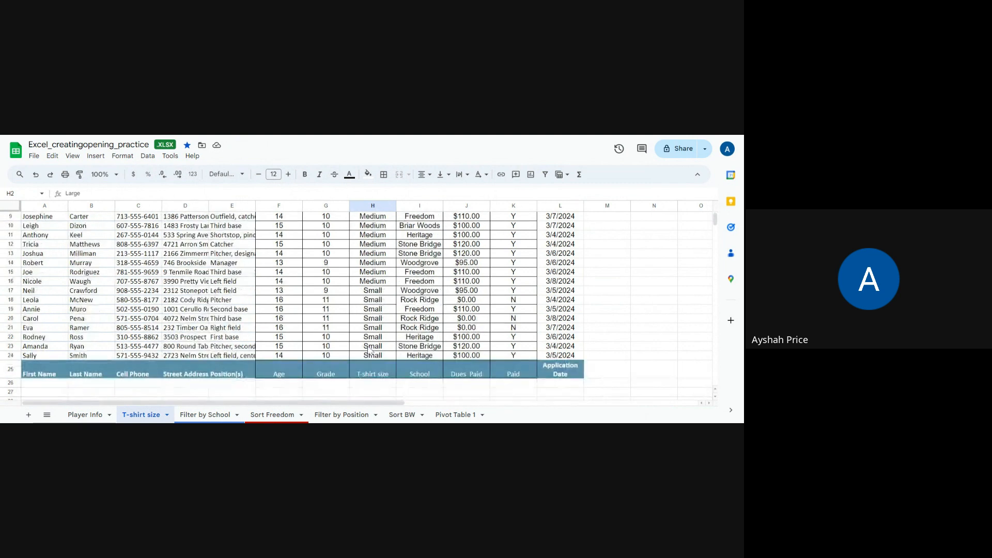
{"action": "scroll", "coordinate": [370, 351], "scroll_direction": "up", "scroll_amount": 4}
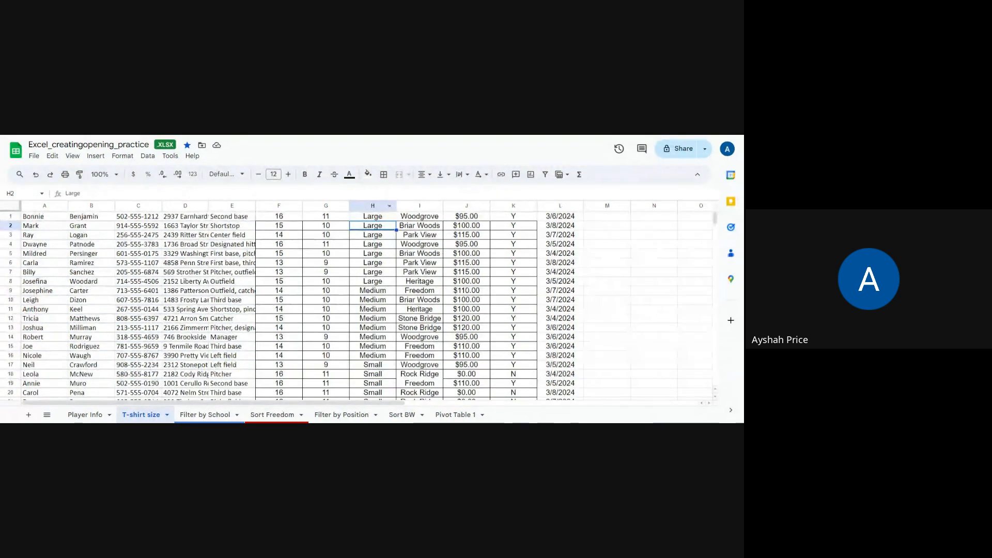
Sort the T-shirt size sheet by column H from Z to A and review the sorted roster
{"action": "left_click", "coordinate": [372, 205]}
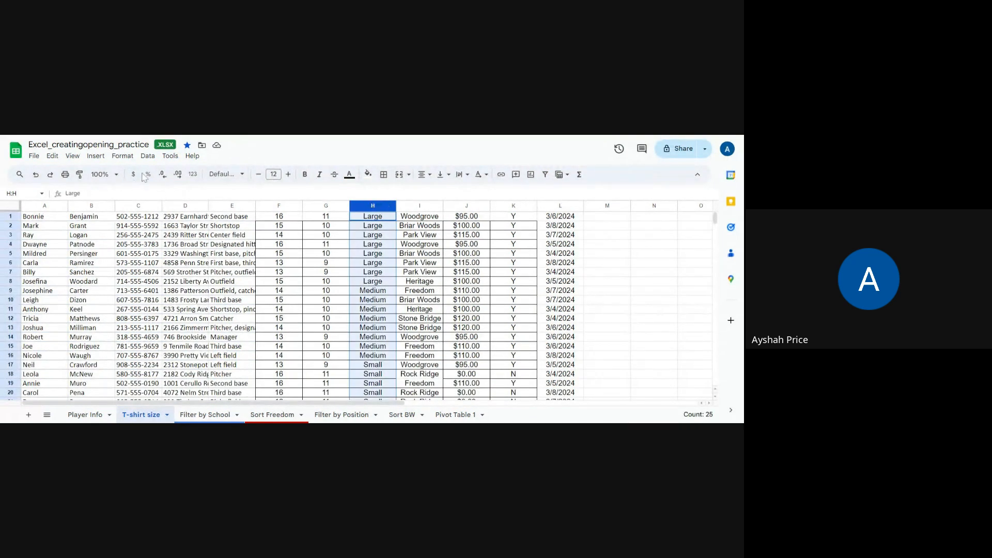
{"action": "left_click", "coordinate": [147, 156]}
{"action": "mouse_move", "coordinate": [174, 176]}
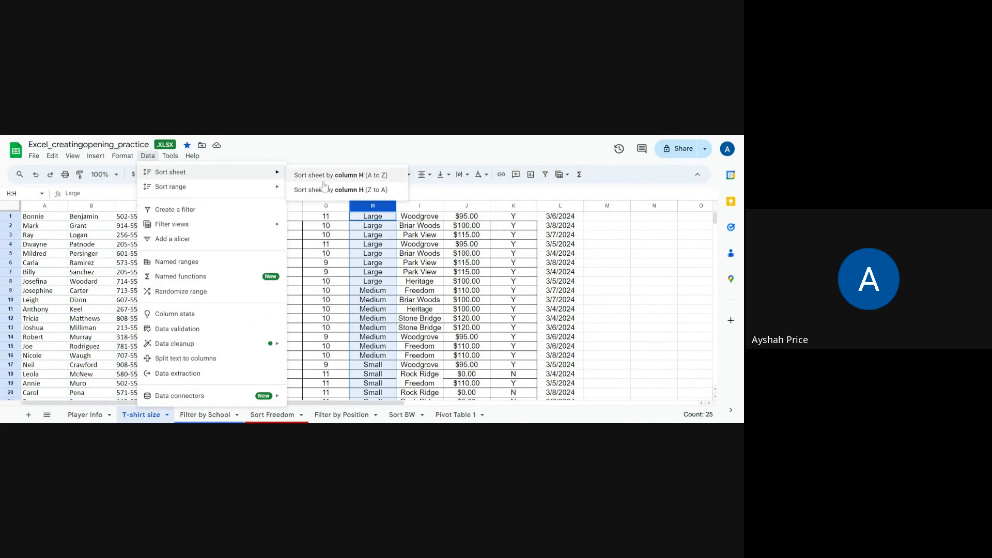
{"action": "left_click", "coordinate": [385, 191]}
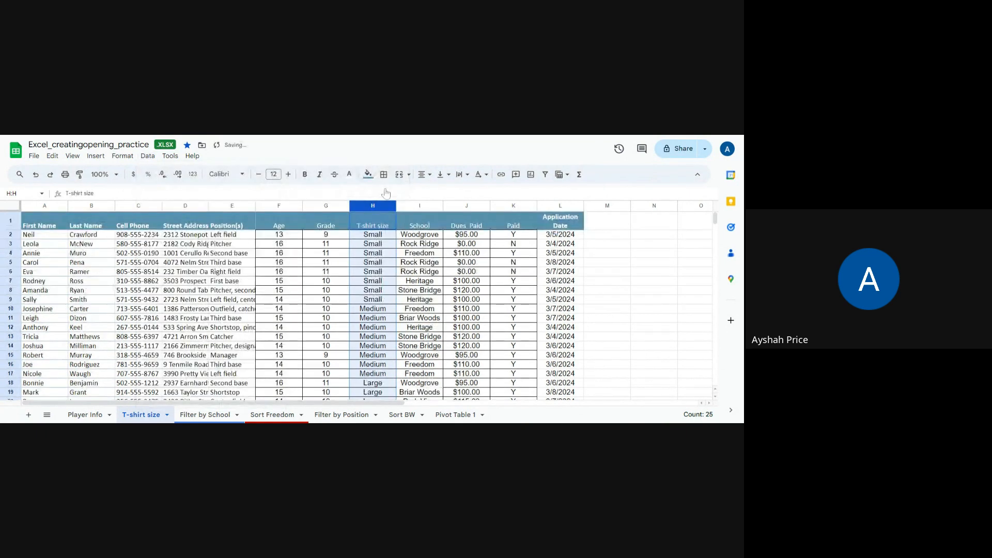
{"action": "left_click", "coordinate": [420, 282]}
{"action": "scroll", "coordinate": [398, 286], "scroll_direction": "down", "scroll_amount": 5}
{"action": "scroll", "coordinate": [398, 287], "scroll_direction": "up", "scroll_amount": 3}
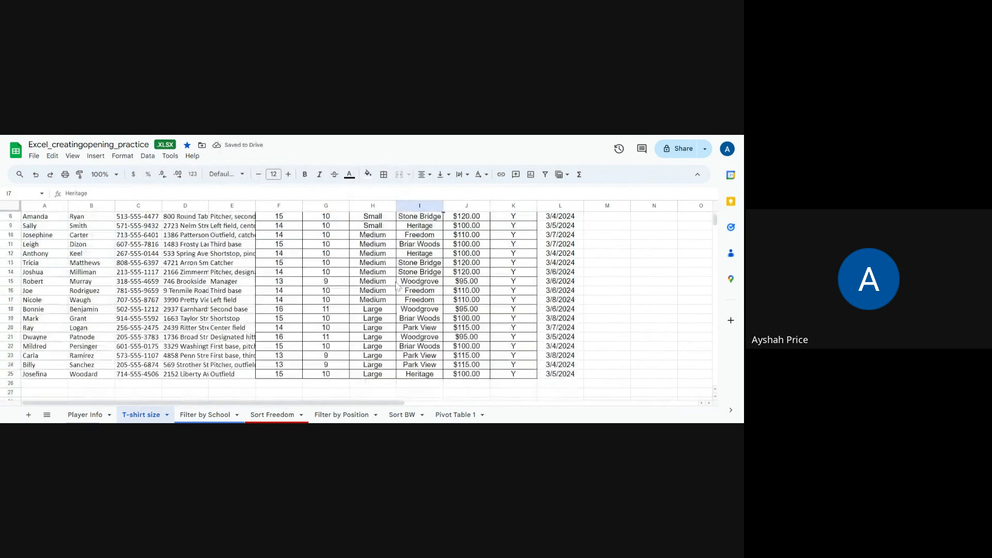
{"action": "scroll", "coordinate": [398, 286], "scroll_direction": "up", "scroll_amount": 3}
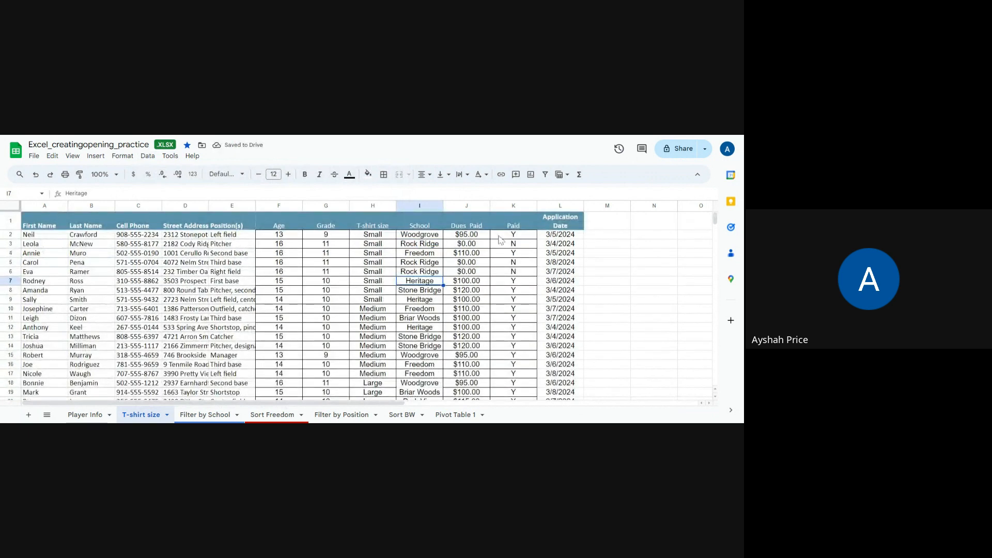